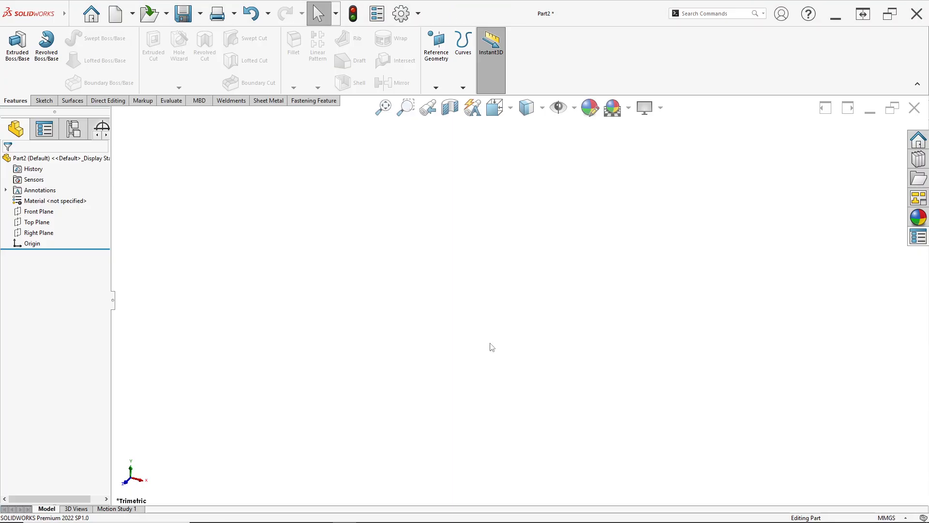
Check that the document units are MMGS and examine the part's reference drawing.
click(888, 517)
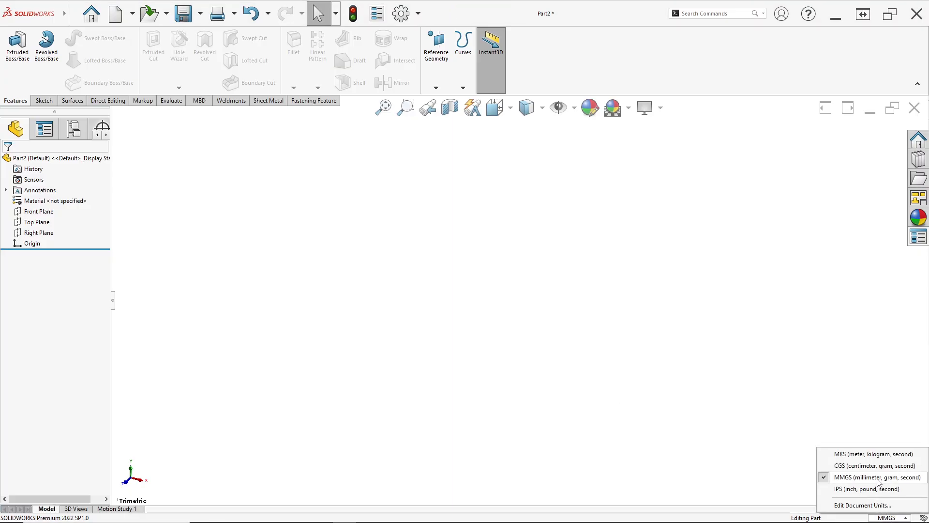
click(498, 416)
key(alt+Tab)
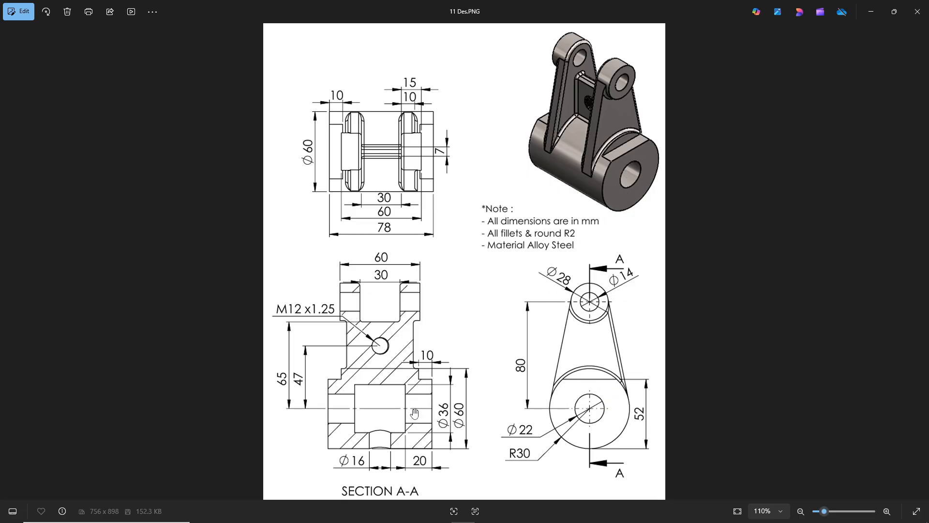
key(alt+Tab)
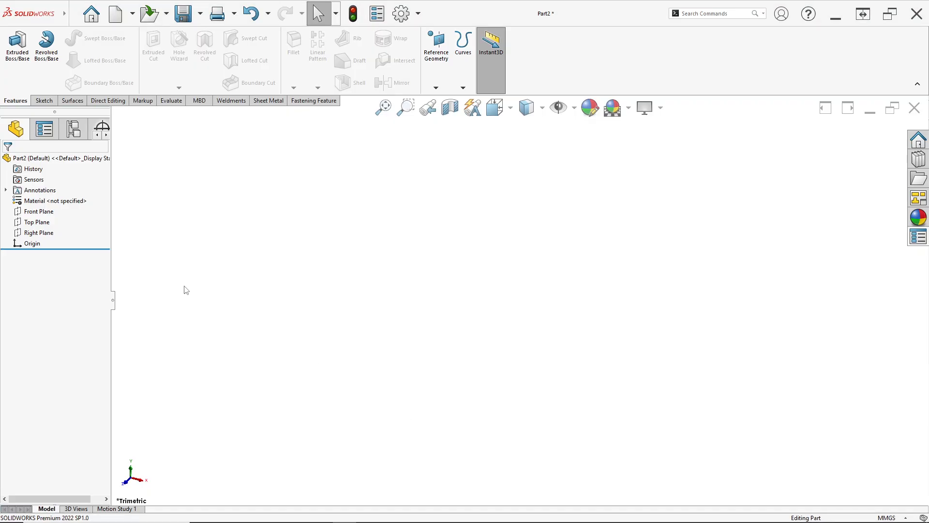
On the Front Plane, sketch a horizontal midpoint line centred on the origin, about 156 mm long, and convert it to construction geometry.
right_click(41, 218)
click(64, 198)
key(alt+Tab)
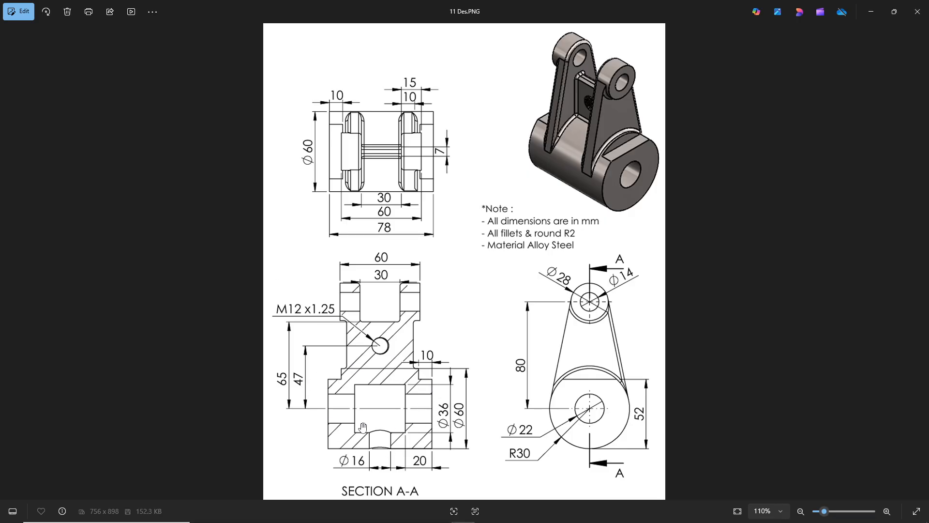
key(alt+Tab)
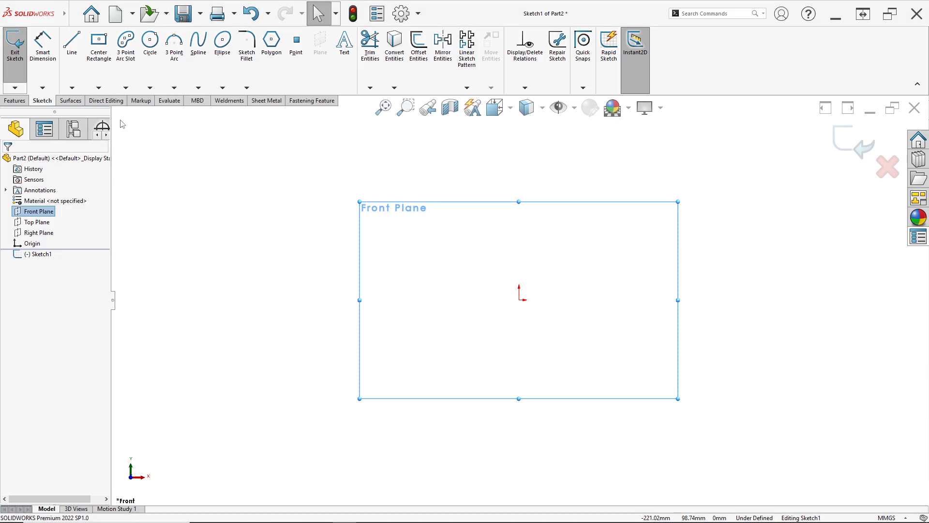
click(71, 88)
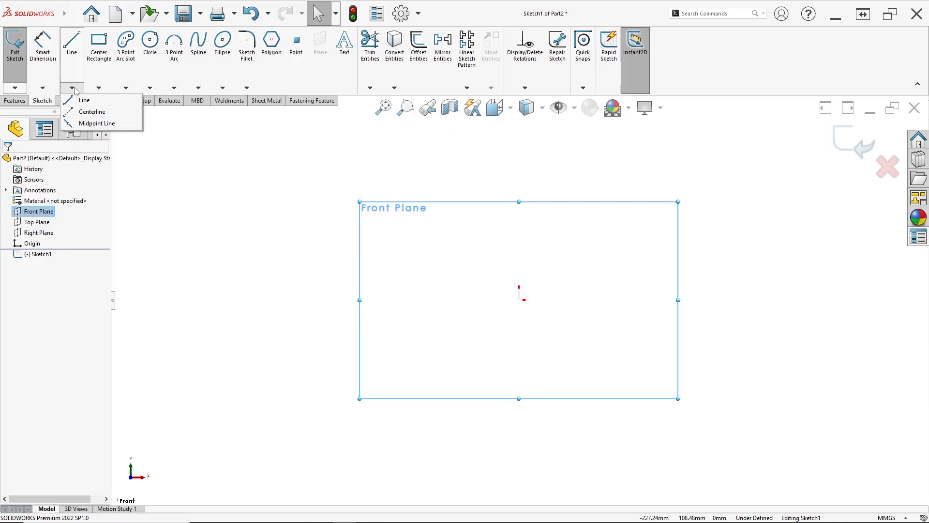
click(97, 123)
click(519, 299)
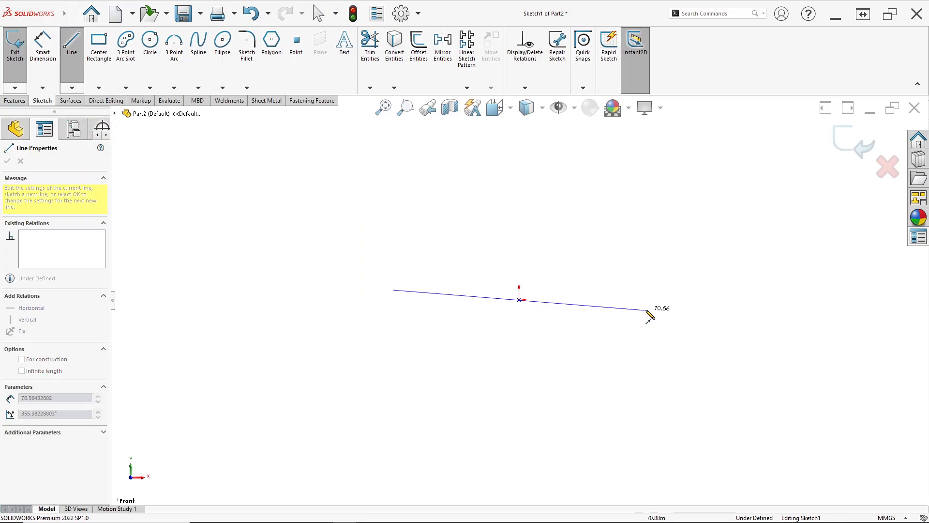
click(659, 300)
right_click(657, 303)
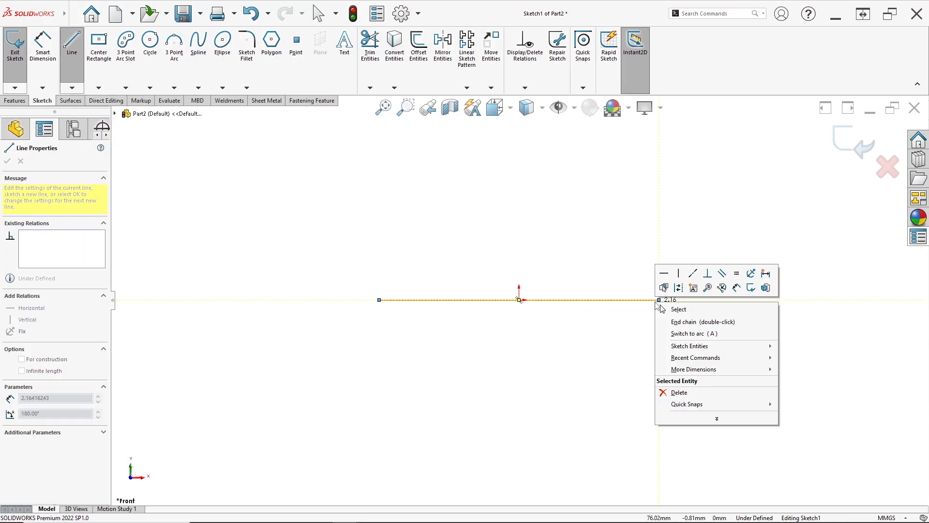
click(679, 288)
Dimension the horizontal centreline's length to 78 mm, as given in the reference drawing.
click(42, 46)
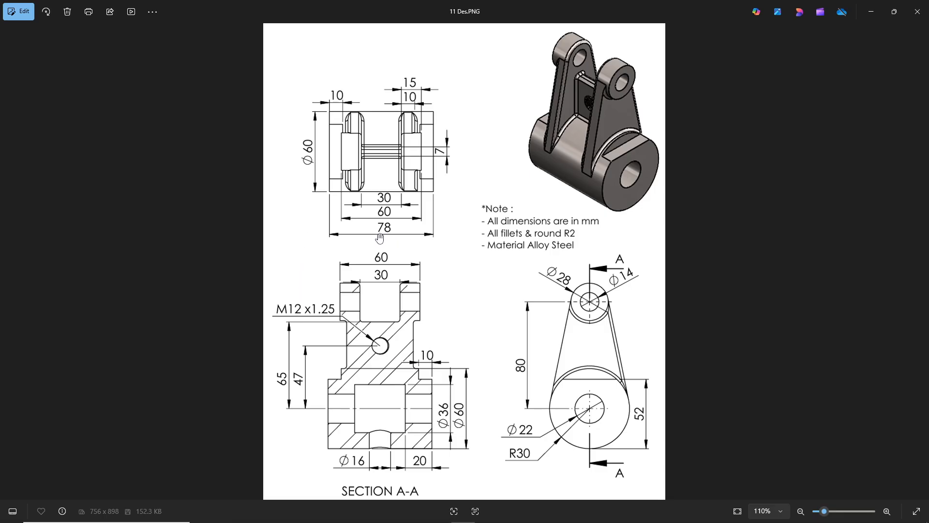
key(alt+Tab)
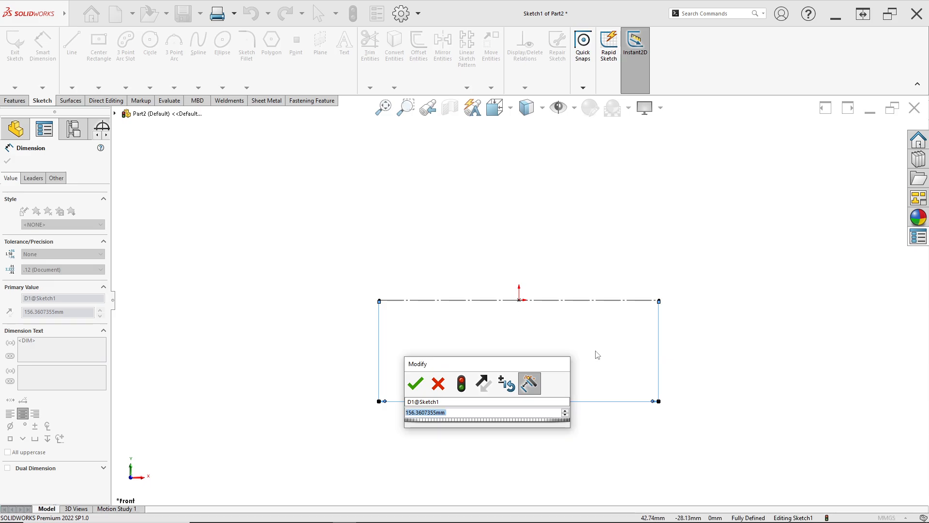
text(78)
key(Return)
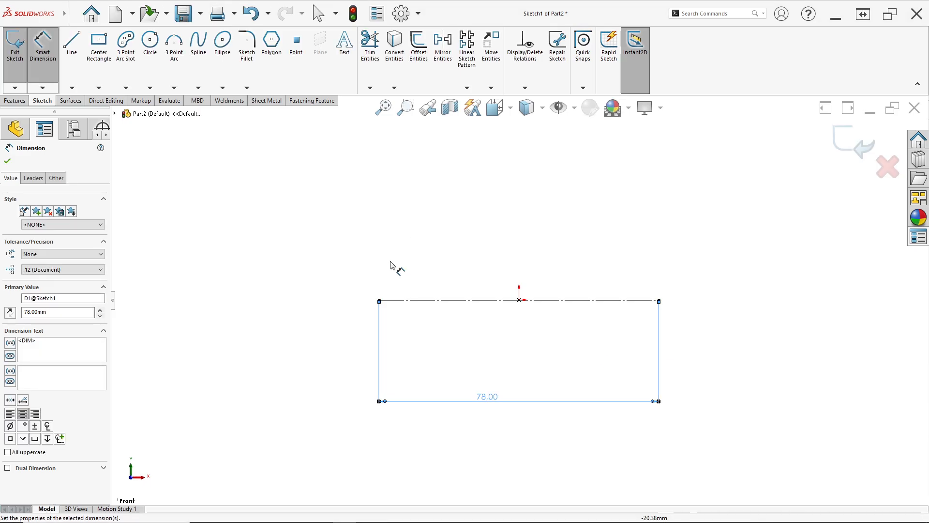
scroll(492, 271, down, 3)
click(71, 44)
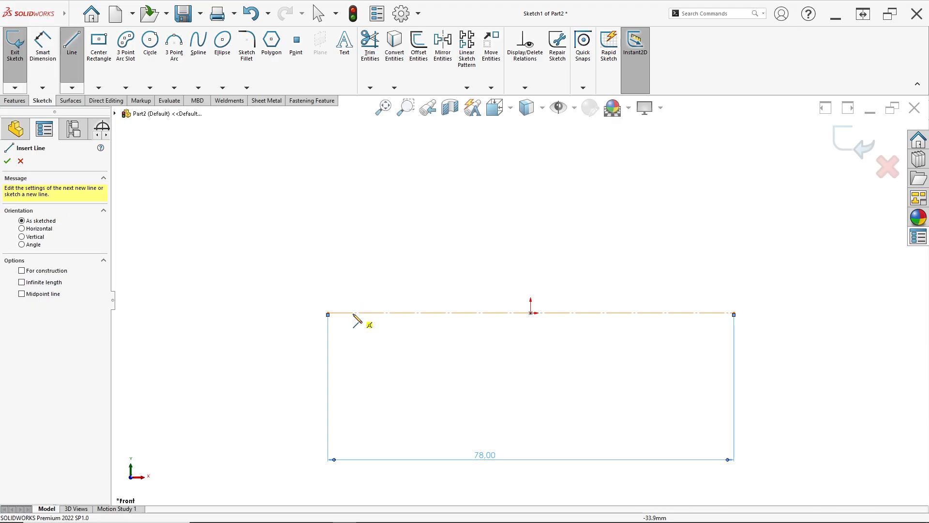
click(328, 313)
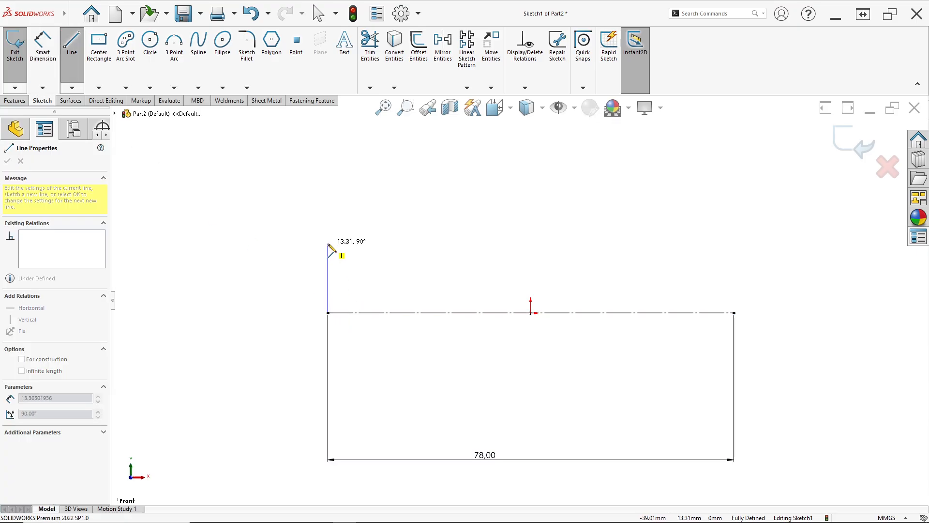
key(Escape)
key(Escape)
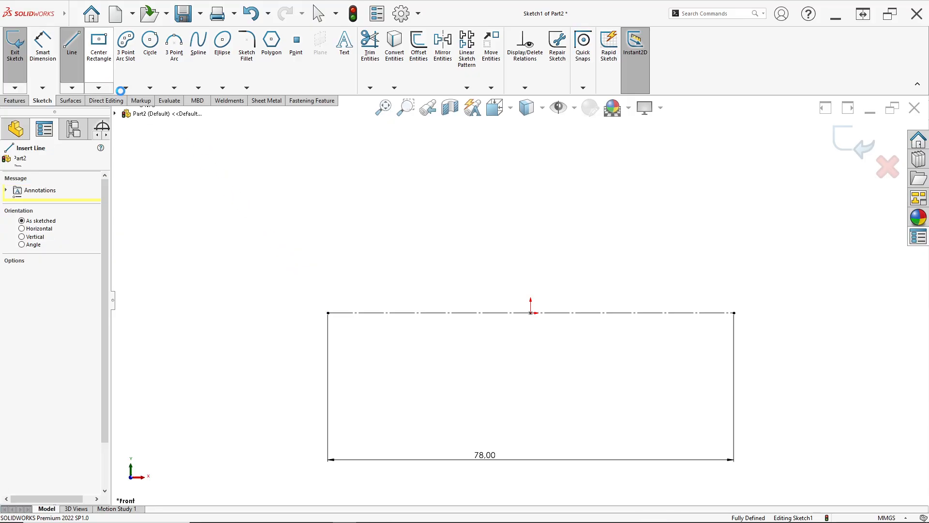
Sketch a closed profile above the centreline, about 78 mm wide and 18 mm tall, with a rectangular notch about 9 mm deep in its lower edge.
click(73, 45)
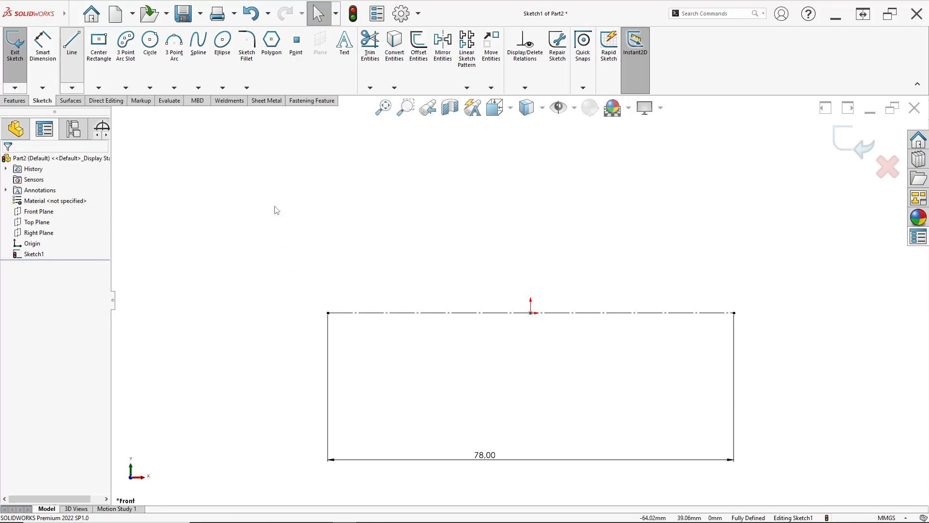
click(328, 247)
click(474, 247)
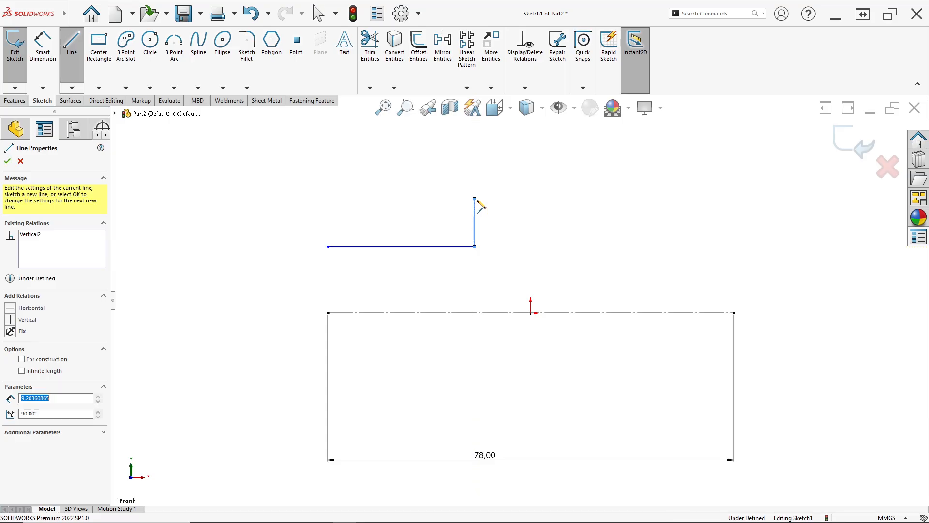
click(475, 198)
click(636, 199)
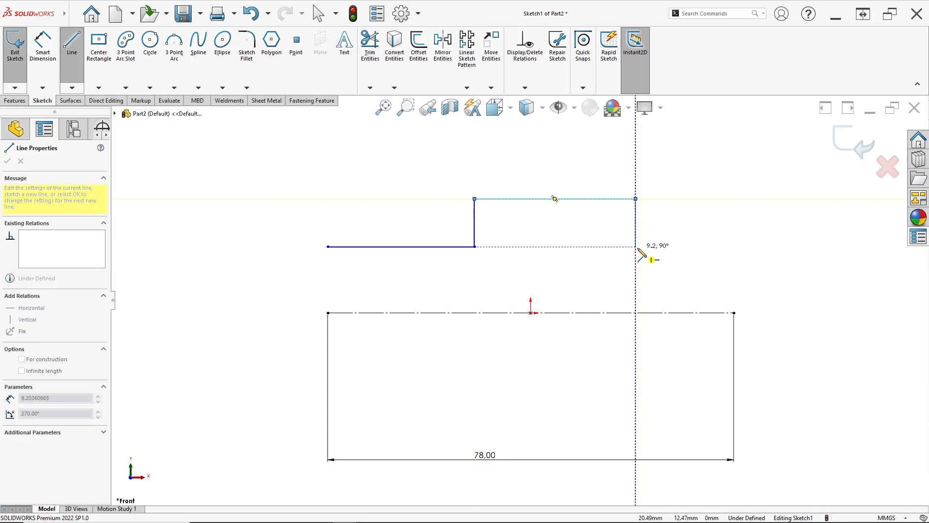
click(635, 247)
click(734, 247)
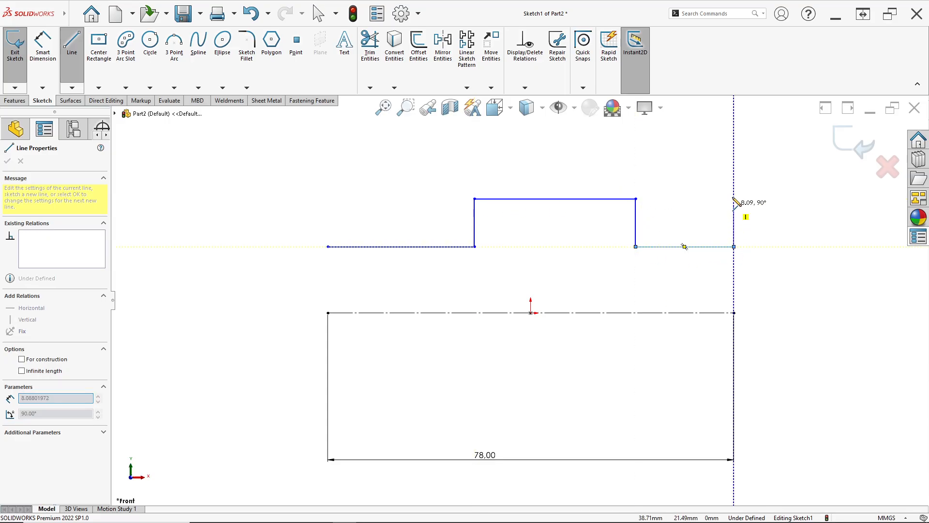
click(734, 154)
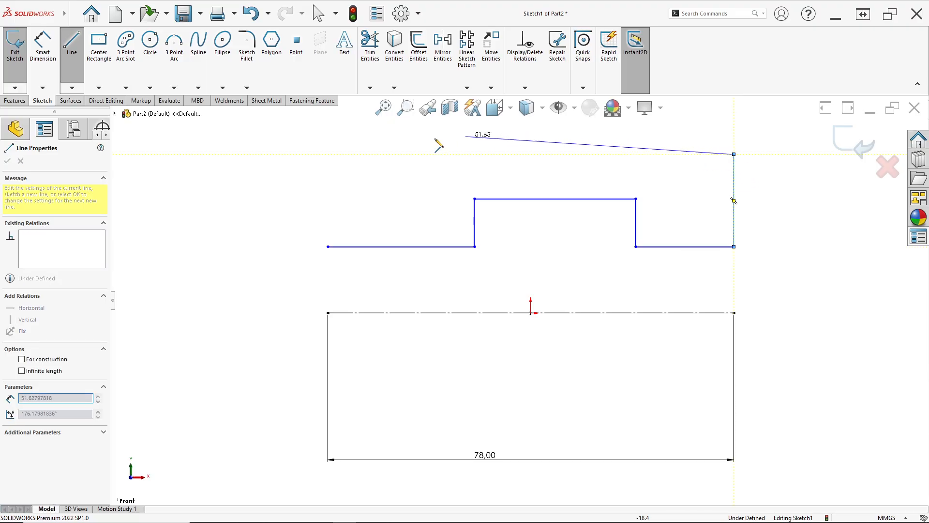
click(328, 154)
click(328, 246)
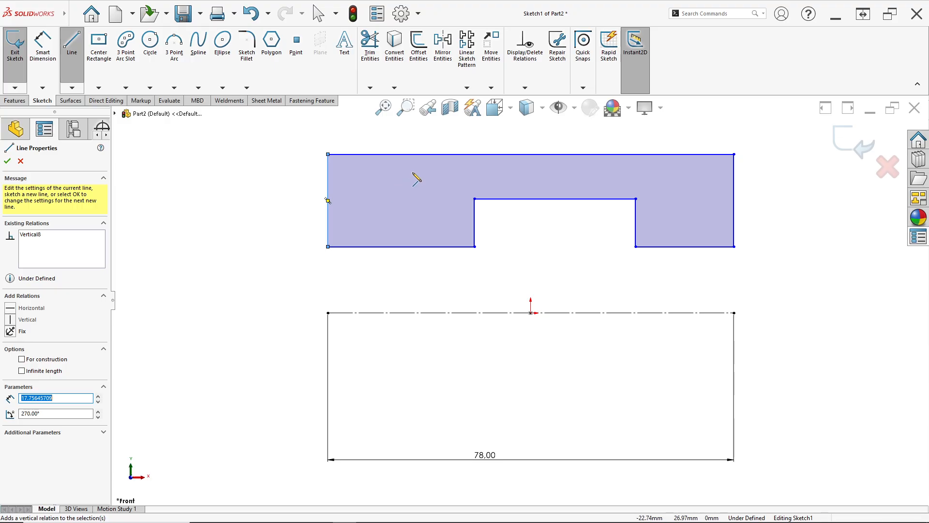
key(Escape)
Make the two lower profile edges on either side of the notch equal in length.
right_click(410, 154)
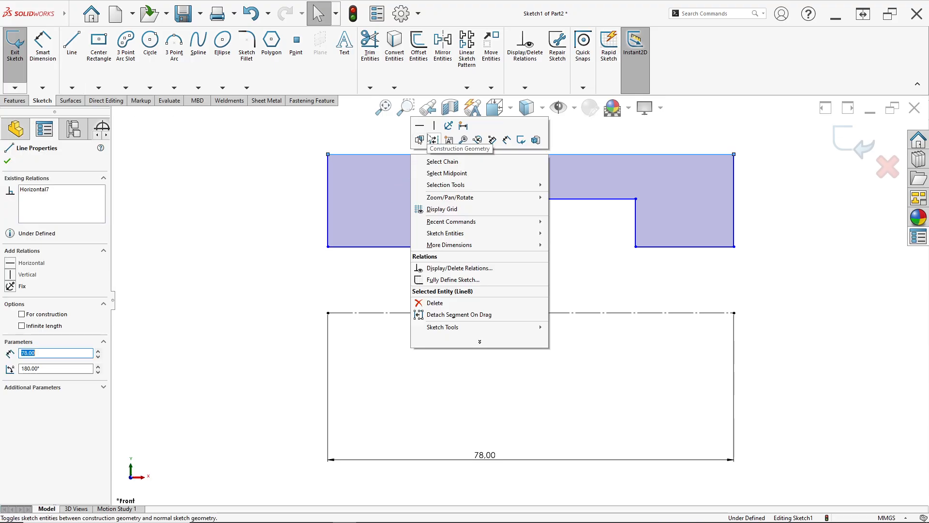
click(552, 274)
click(442, 248)
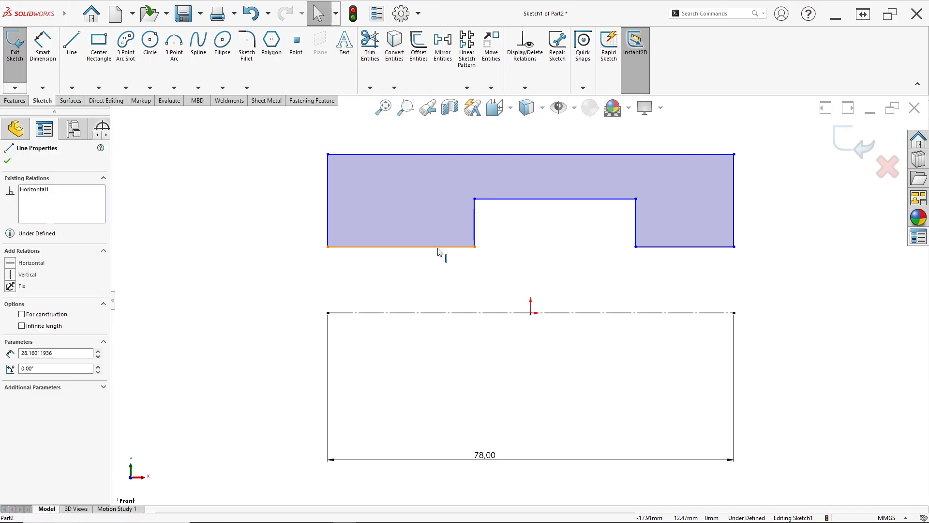
ctrl+click(673, 247)
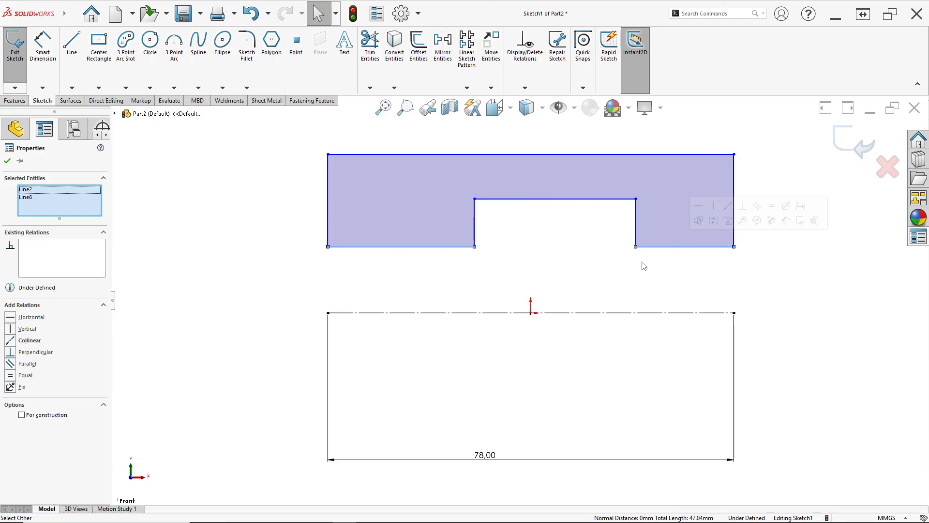
click(771, 207)
click(326, 269)
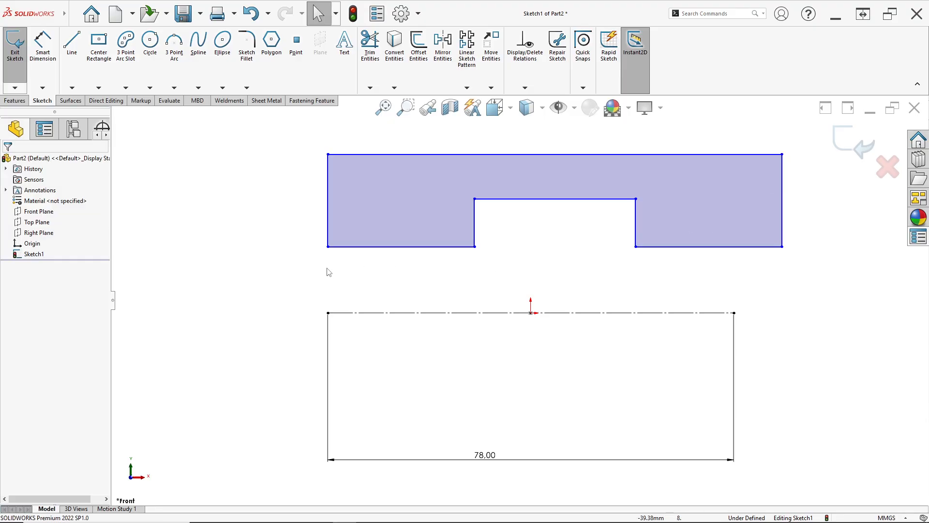
Align the profile's two outer lower corners vertically with the matching endpoints of the centreline.
click(328, 247)
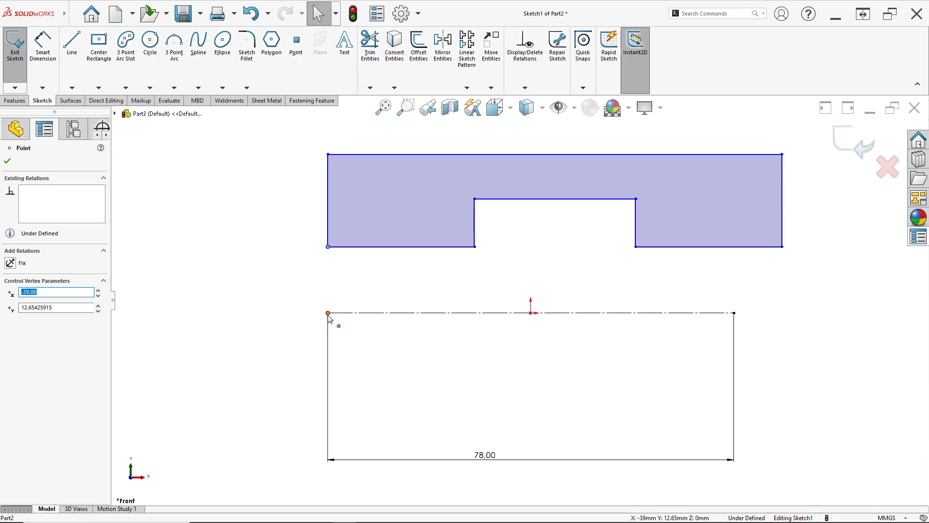
ctrl+click(328, 313)
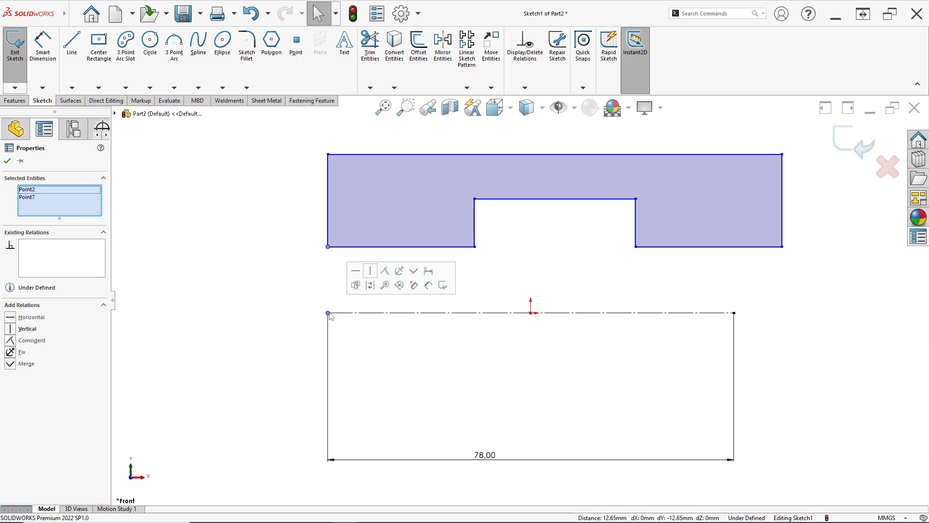
click(370, 271)
click(782, 247)
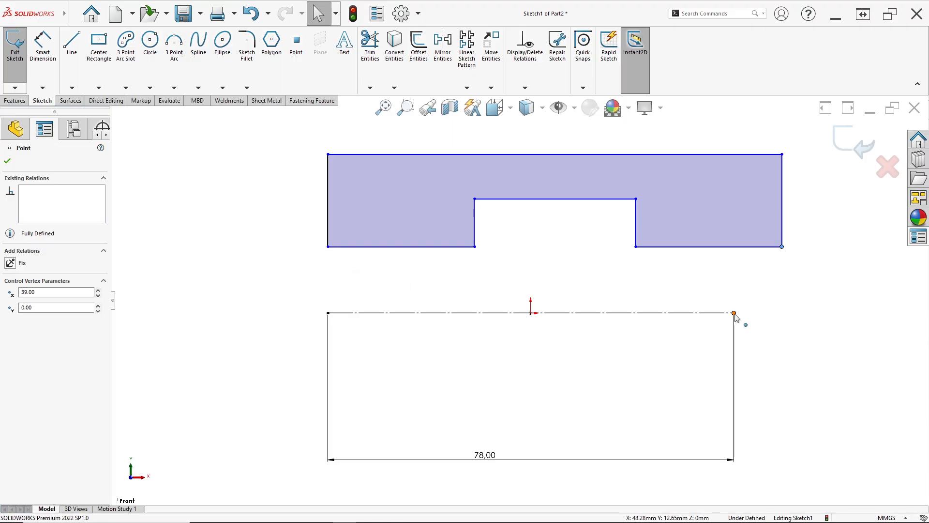
ctrl+click(734, 313)
click(776, 271)
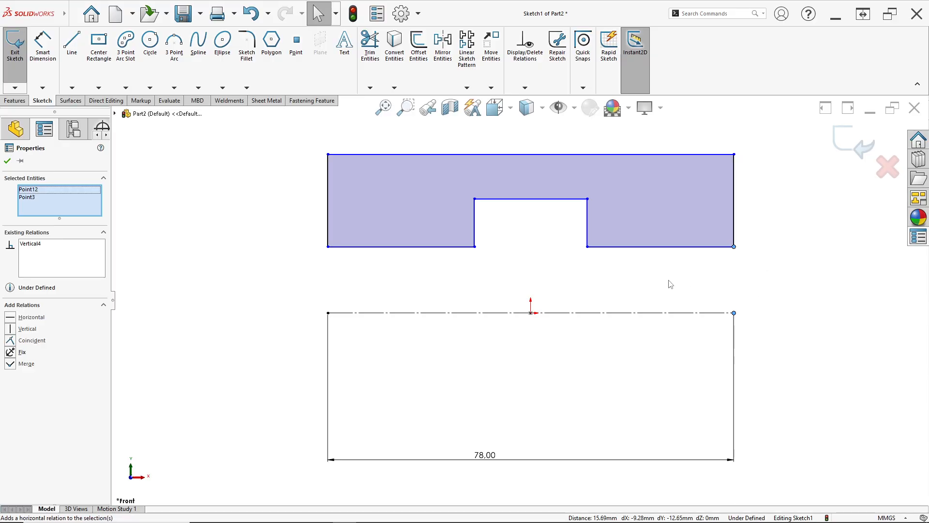
click(643, 281)
Dimension the length of the lower profile edge to the right of the notch to 20 mm.
click(43, 68)
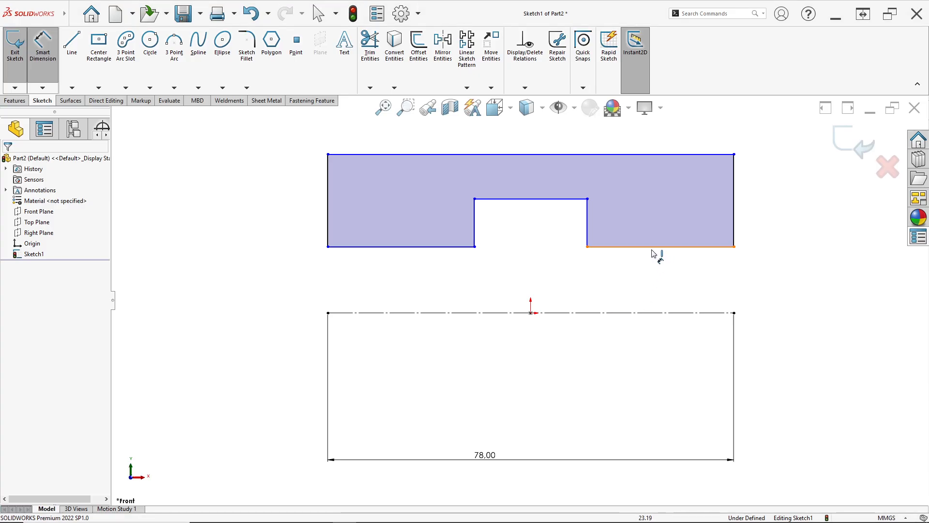
click(654, 248)
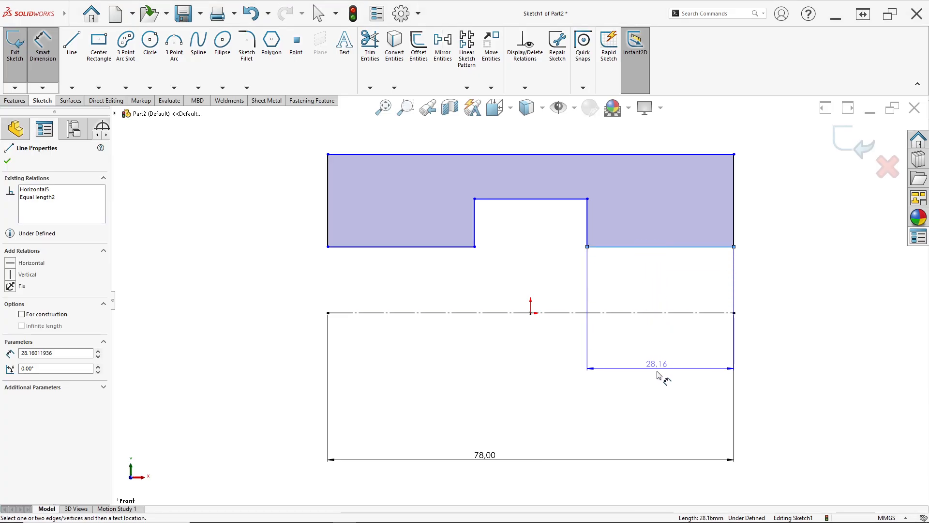
click(660, 393)
text(2)
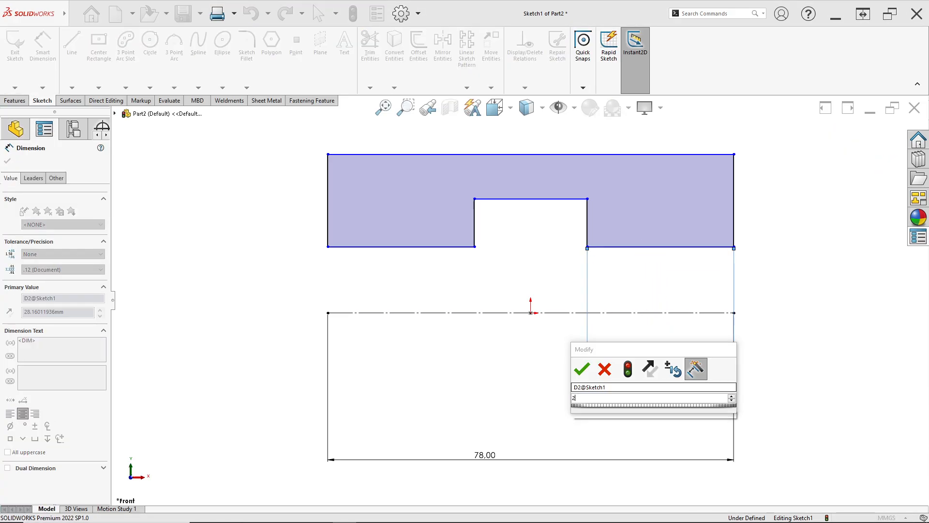
text(0)
key(Return)
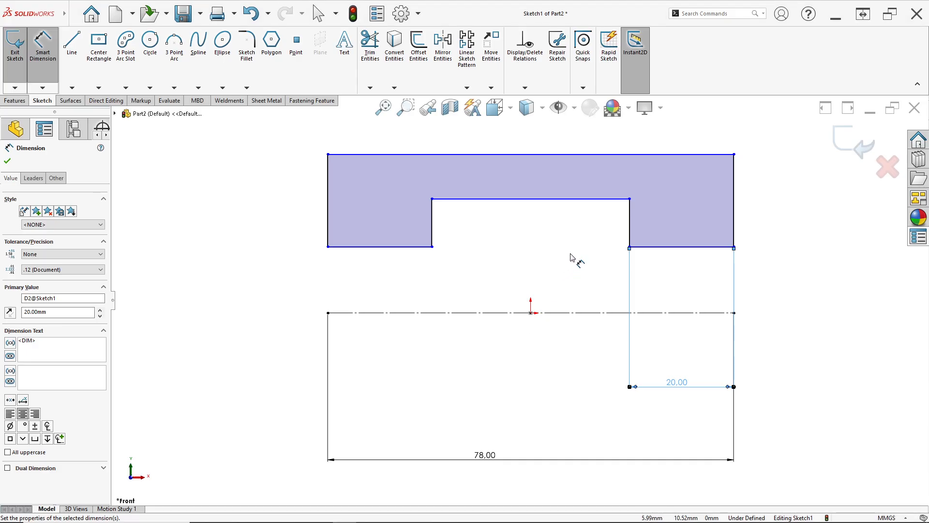
Dimension the profile's top edge as a 60 mm diameter about the centreline.
click(697, 315)
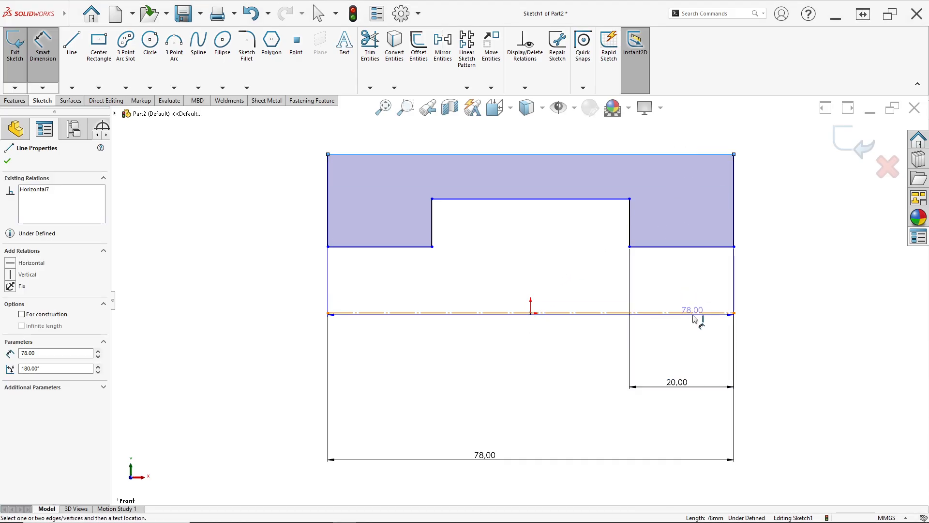
click(734, 338)
click(783, 346)
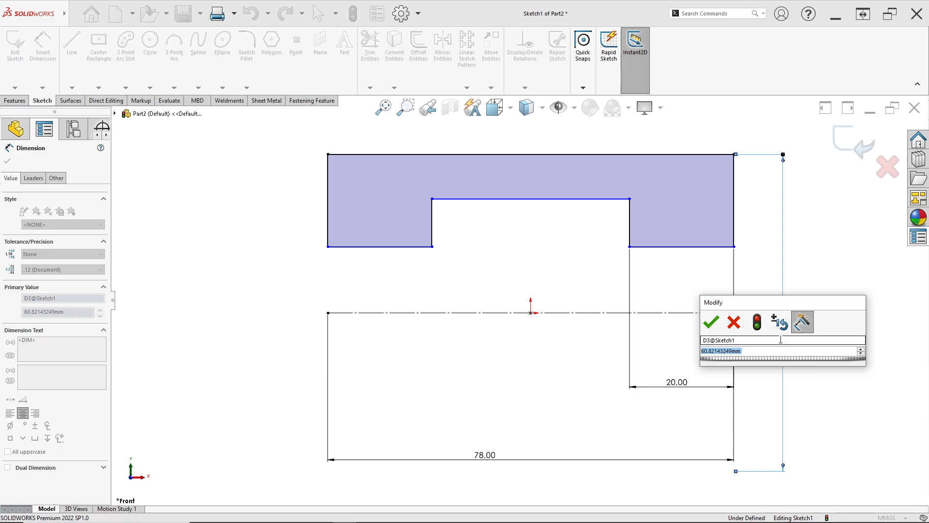
text(60)
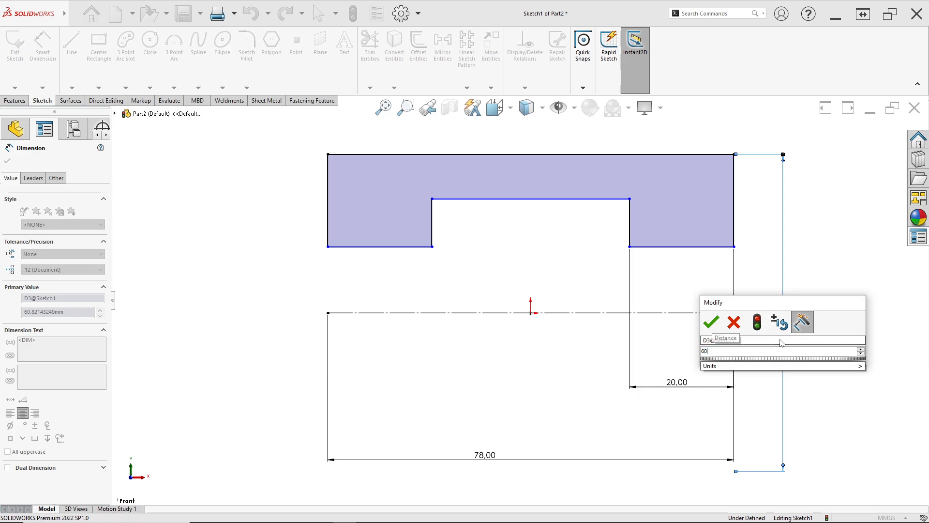
key(Return)
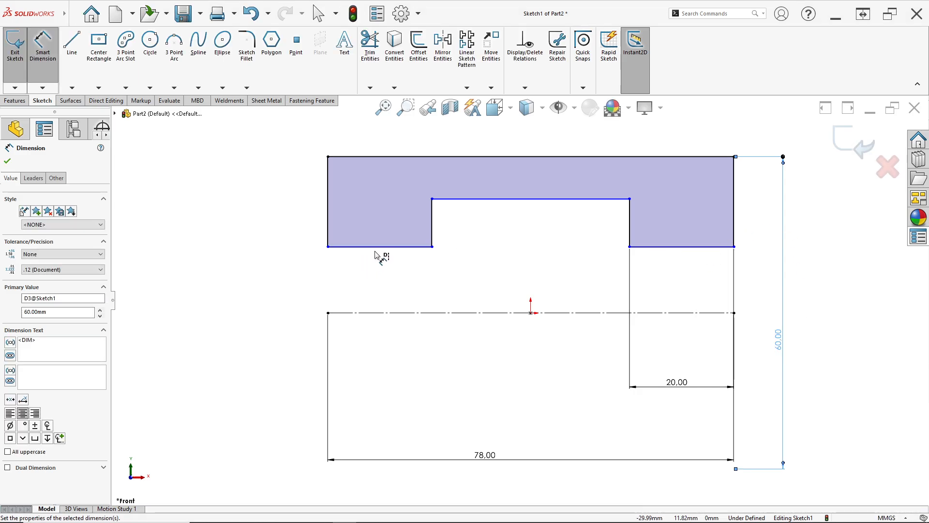
Dimension the lower profile edge beside the notch as a 22 mm diameter about the centreline, following the reference drawing.
click(682, 251)
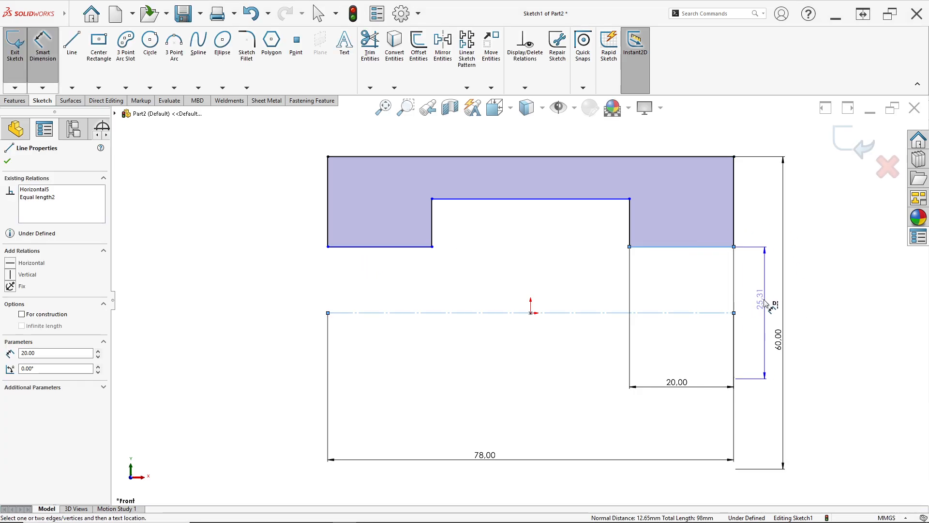
key(alt+Tab)
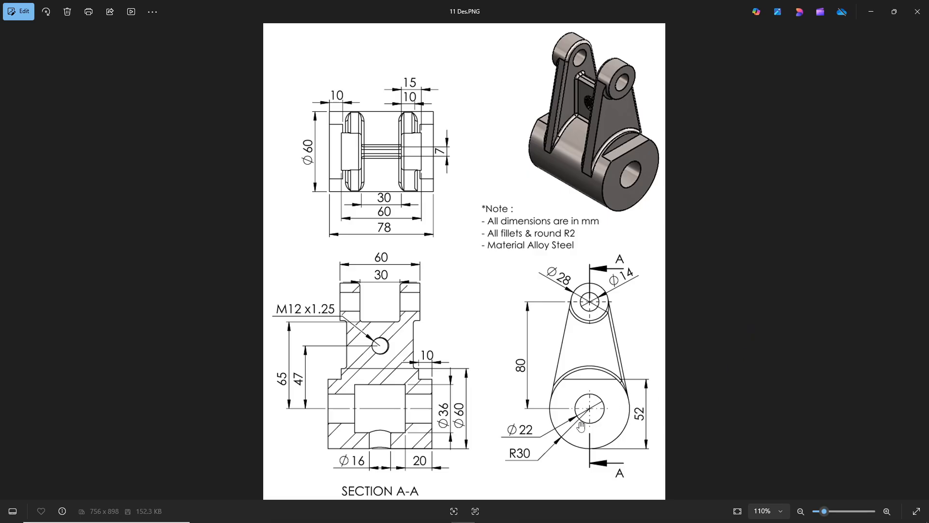
key(alt+Tab)
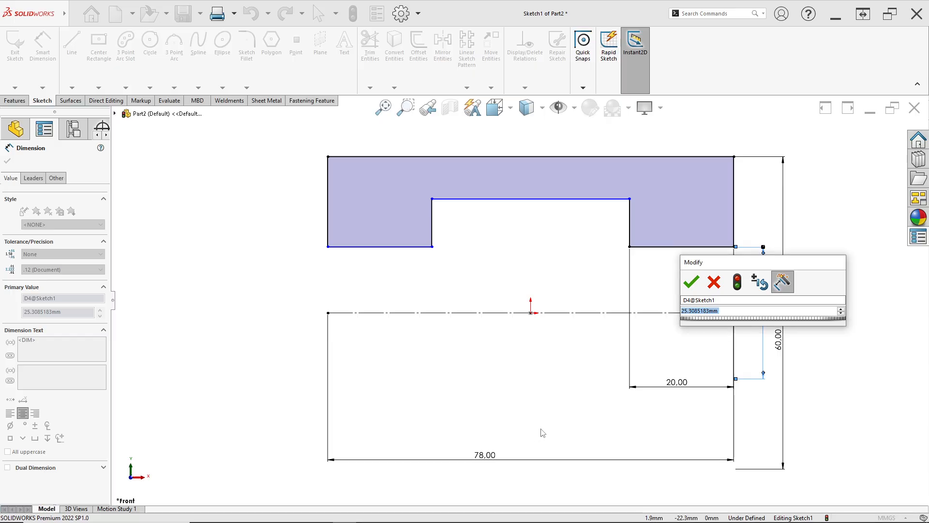
text(22)
key(Return)
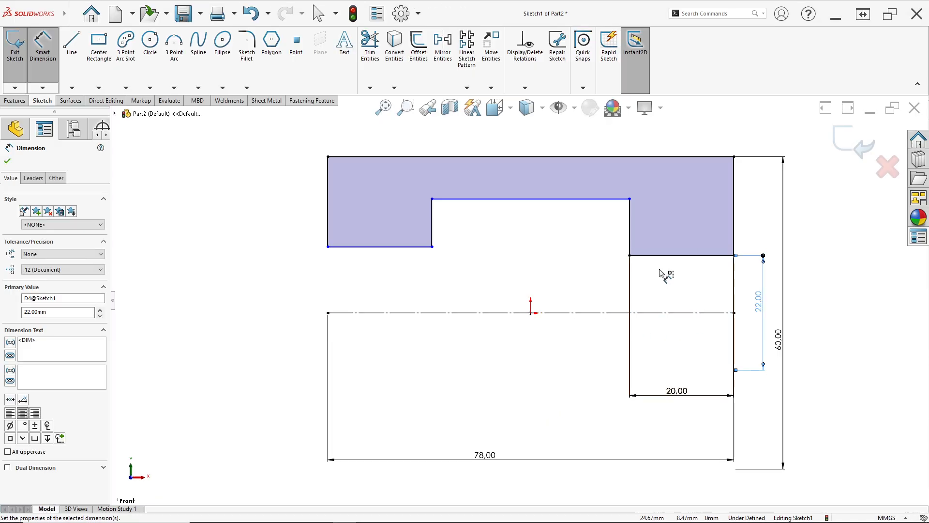
Dimension the notch's upper edge as a 36 mm diameter about the centreline and move the 60 mm dimension outward.
key(alt+Tab)
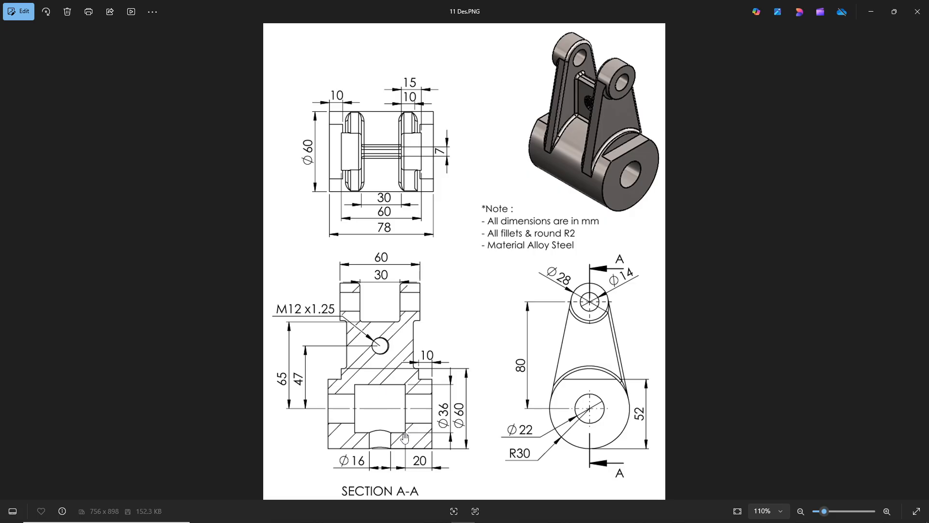
key(alt+Tab)
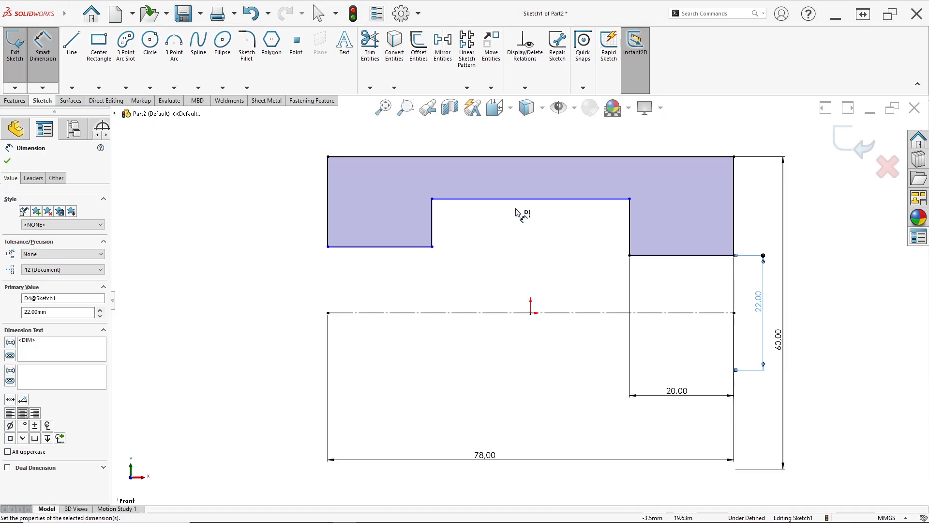
click(571, 199)
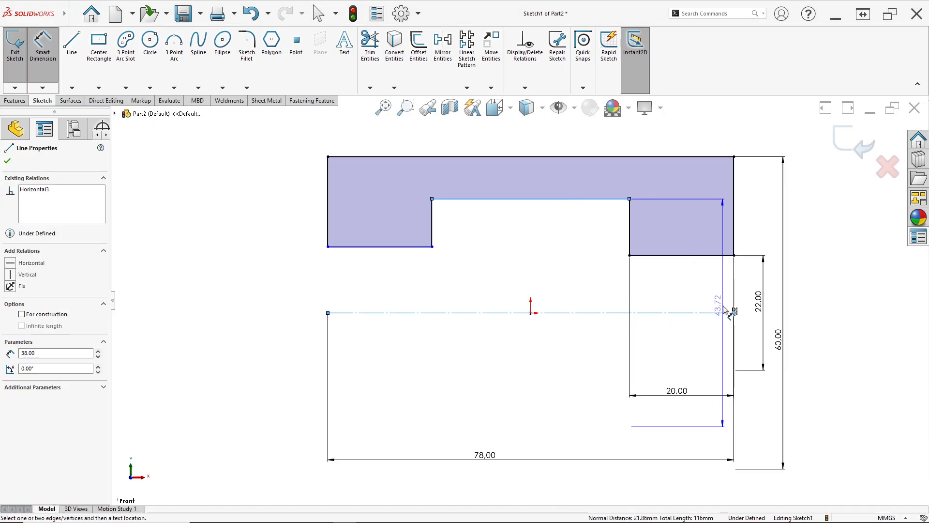
click(773, 309)
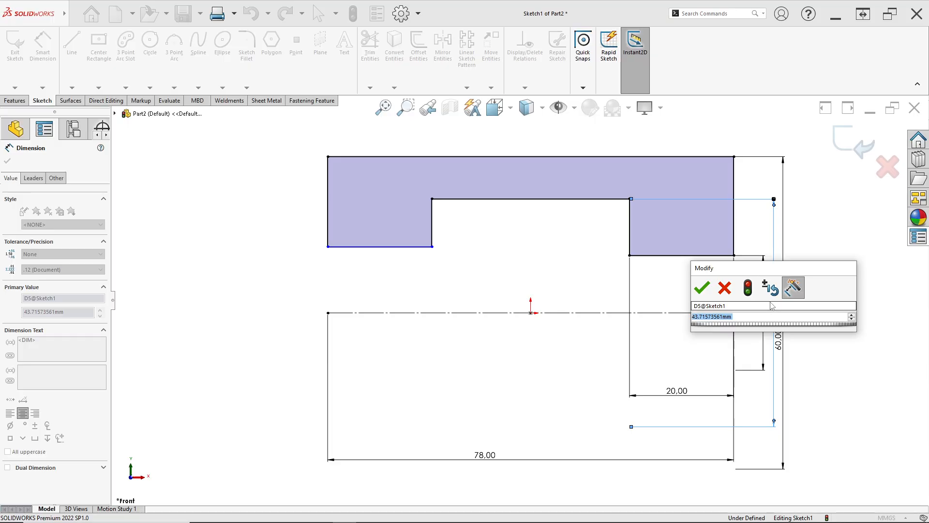
text(40)
key(Return)
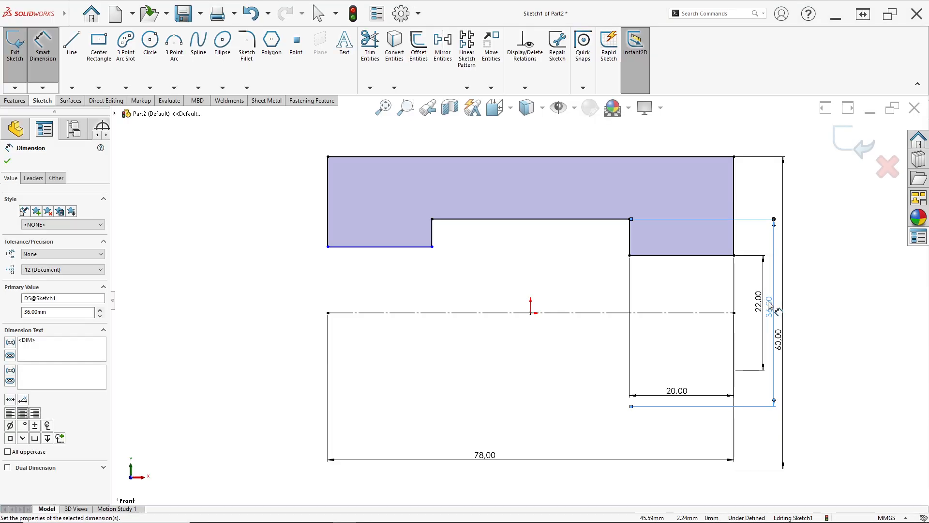
drag(783, 364, 821, 340)
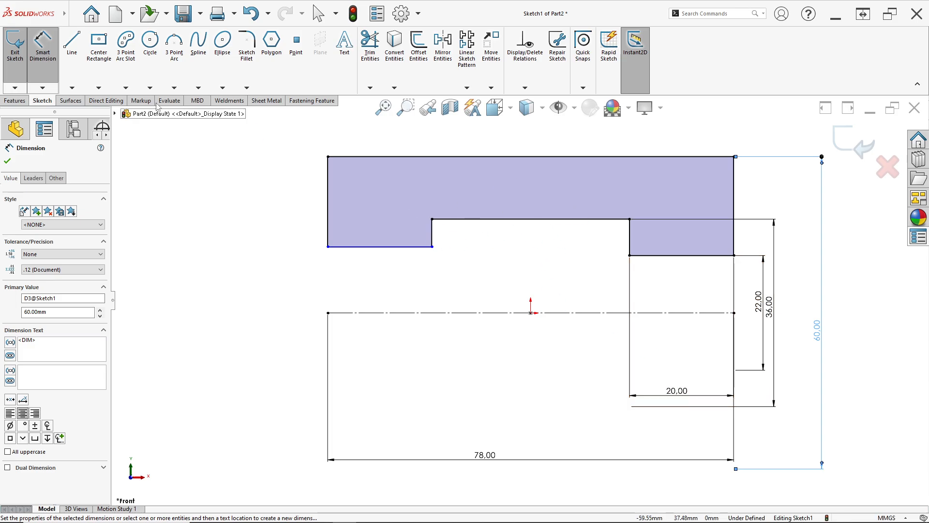
Revolve the profile 360° about the centreline to form the hollow cylinder.
click(14, 103)
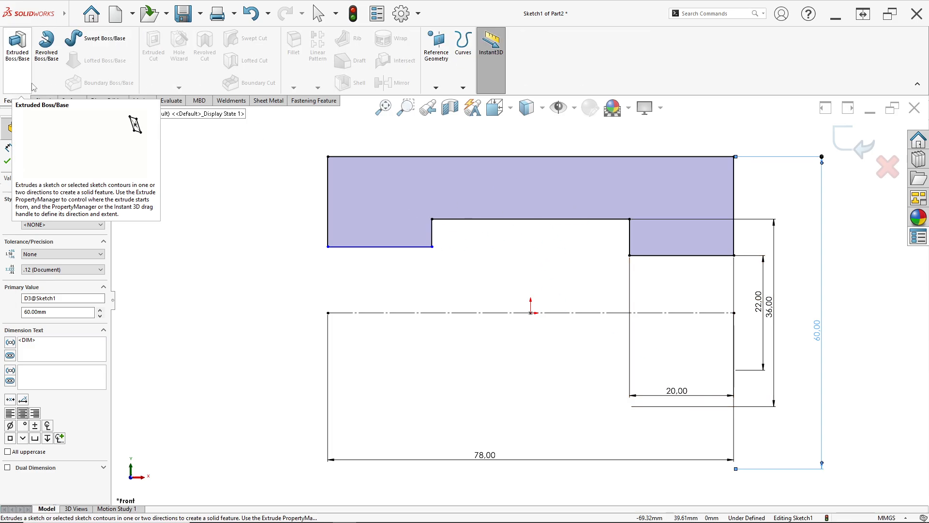
click(47, 74)
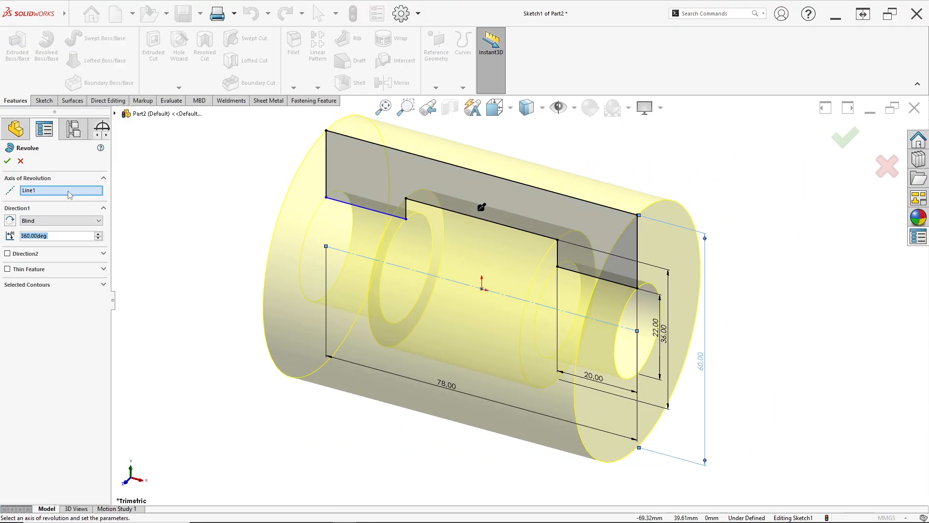
click(7, 161)
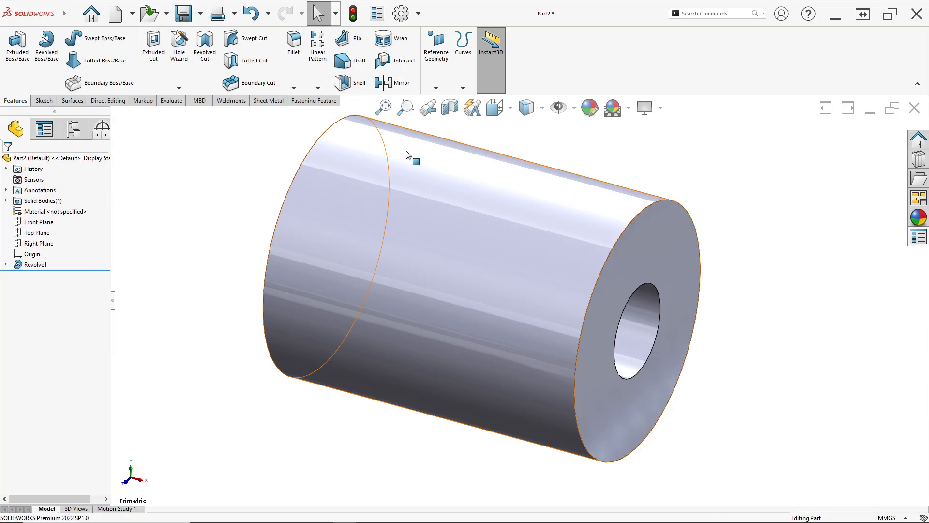
Examine the cylinder's bore in a section along the Front Plane, compare it with the reference drawing, and restore the unsectioned view.
click(450, 107)
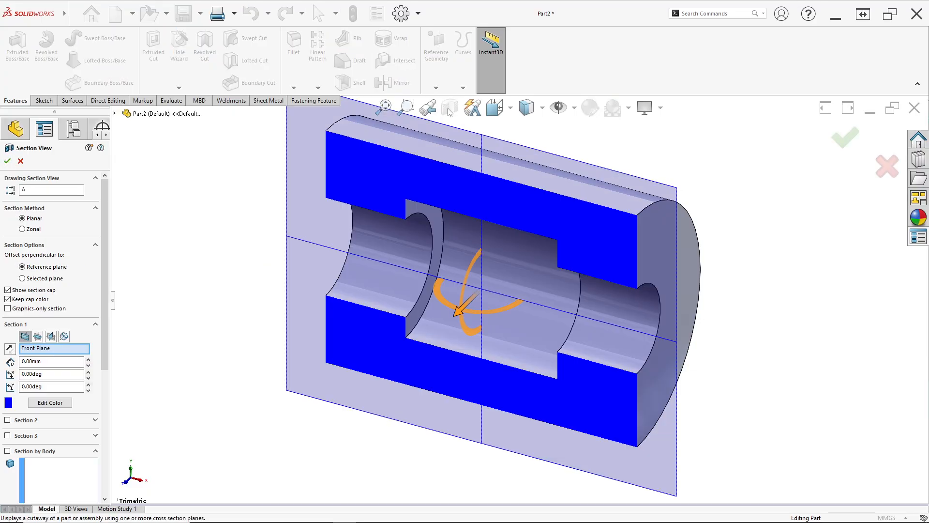
click(6, 161)
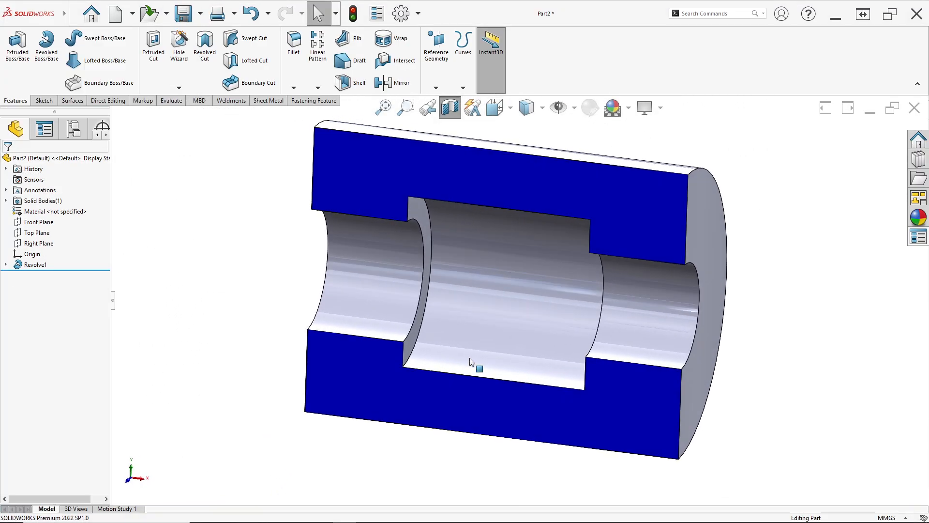
key(ctrl+1)
key(alt+Tab)
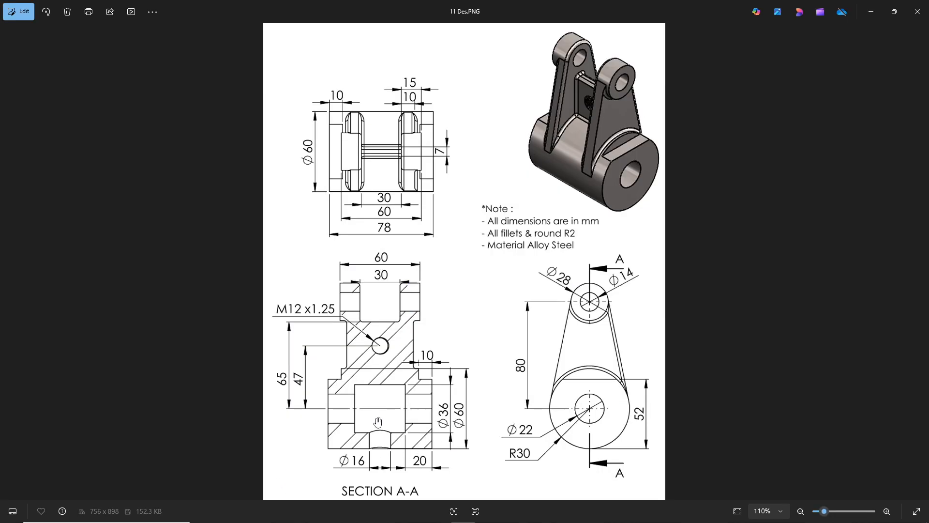
key(alt+Tab)
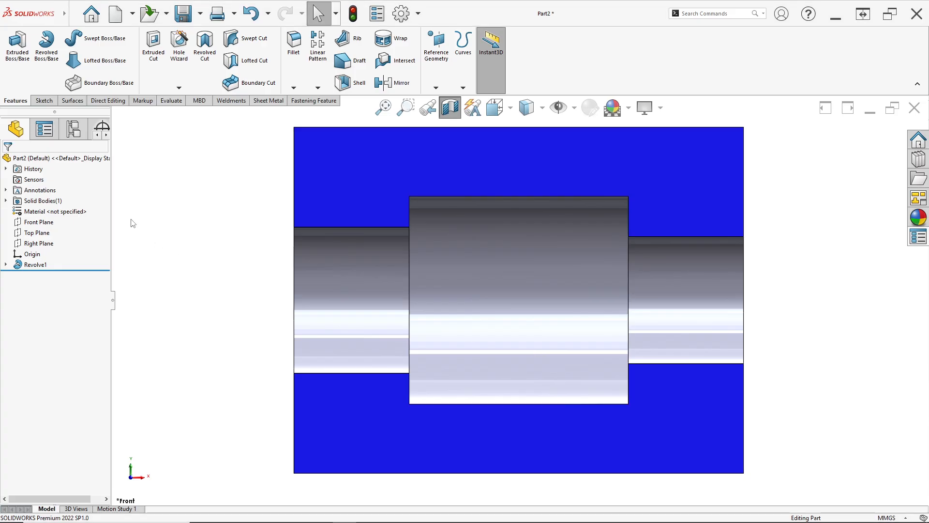
click(450, 109)
key(ctrl+7)
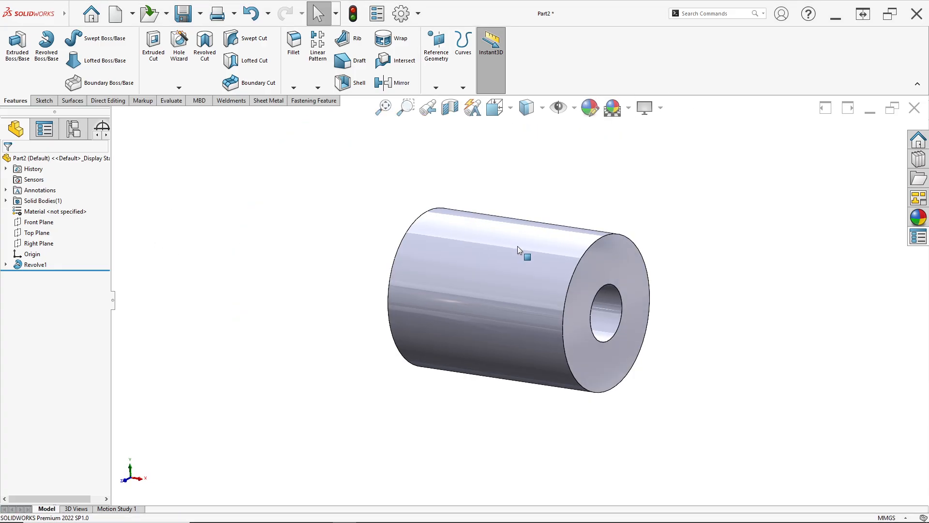
Check the cross hole in the reference drawing and sketch a circle about 26 mm in diameter on the Top Plane, centred on the origin.
key(alt+Tab)
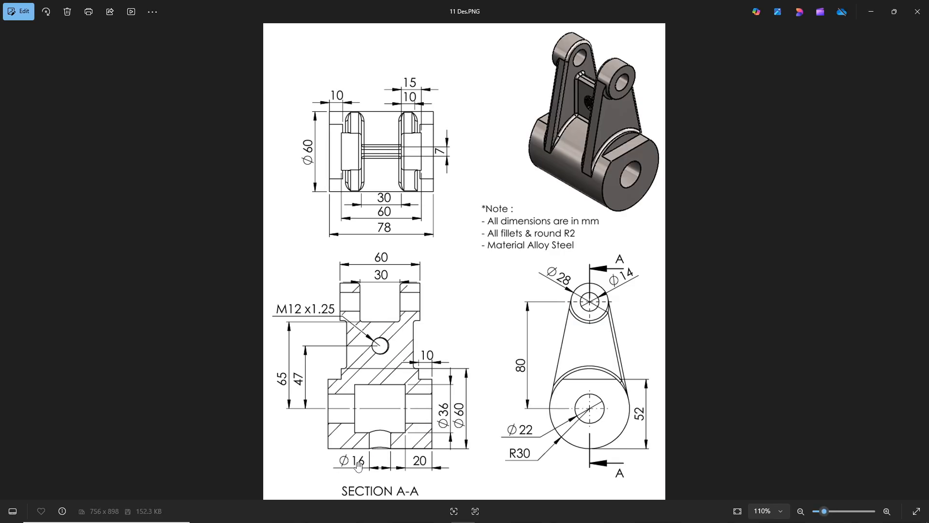
key(alt+Tab)
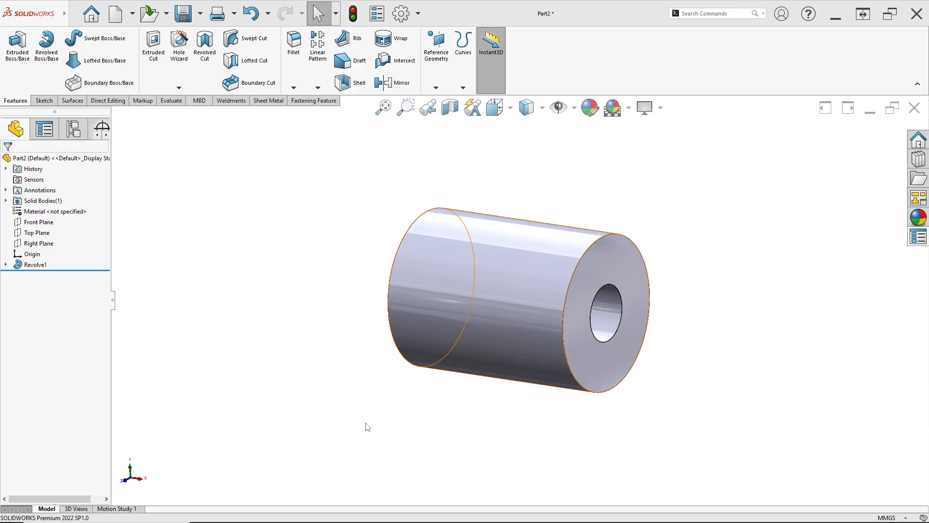
right_click(36, 233)
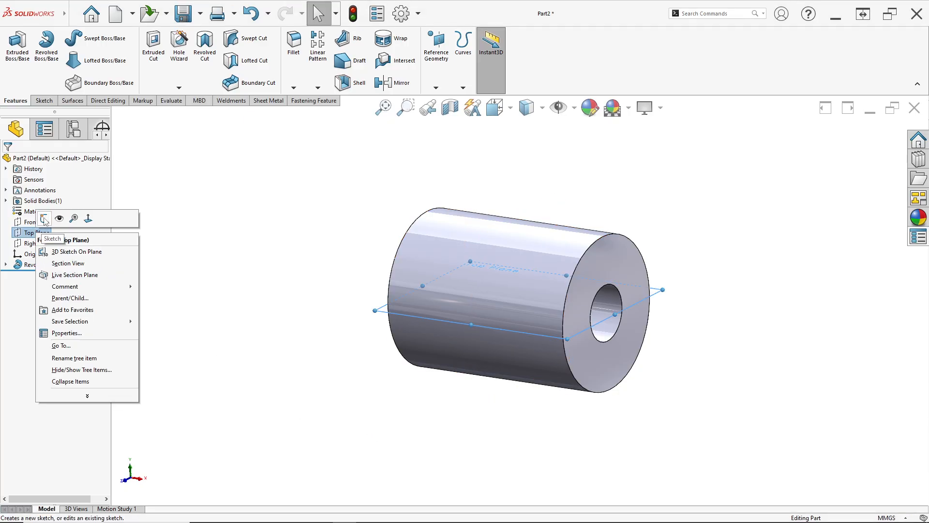
click(44, 218)
click(156, 56)
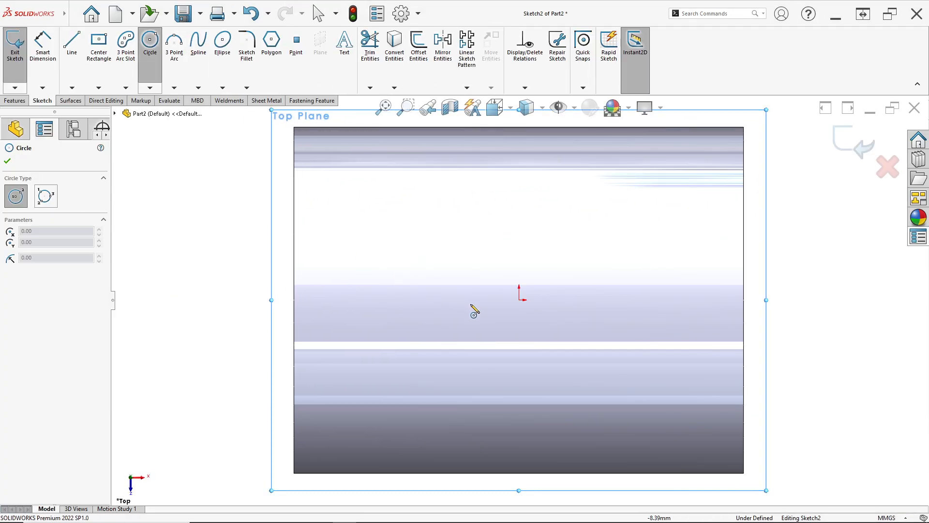
click(519, 300)
click(569, 356)
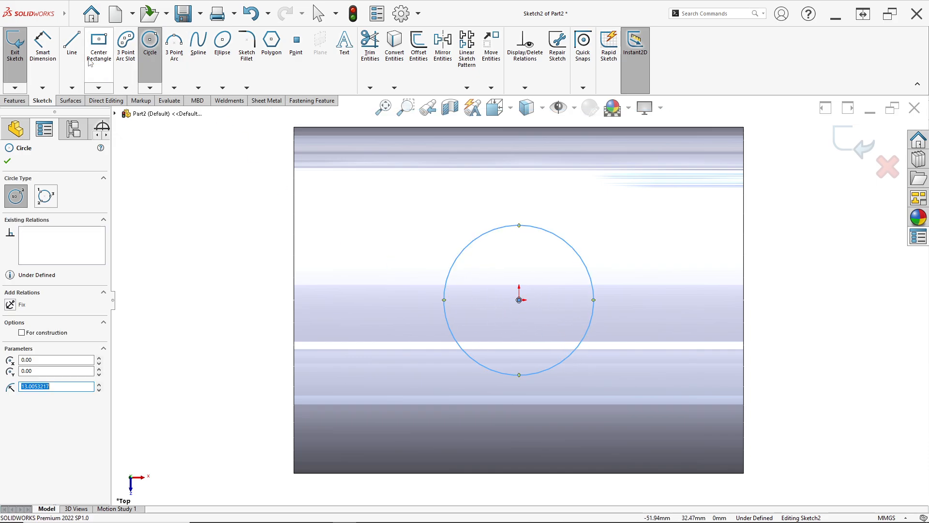
Dimension the circle's diameter to 16 mm.
click(42, 43)
click(558, 238)
click(635, 261)
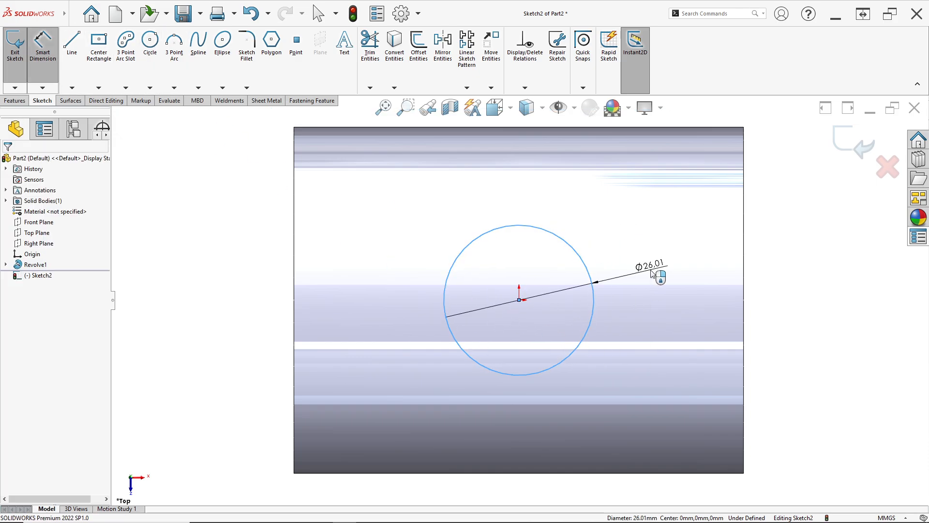
text(16)
key(Return)
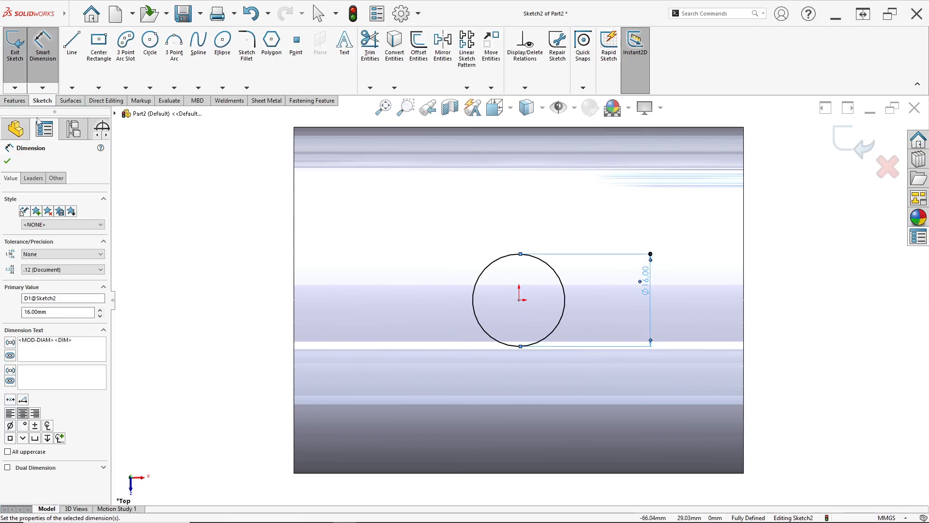
Cut the circle downward with an Extruded Cut set to Through All, making the hole in the cylinder's underside.
click(15, 100)
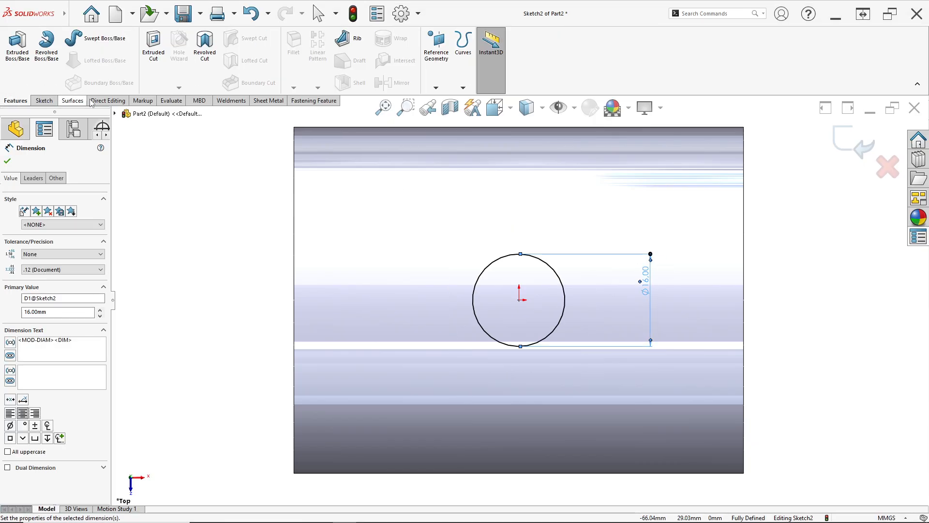
click(153, 79)
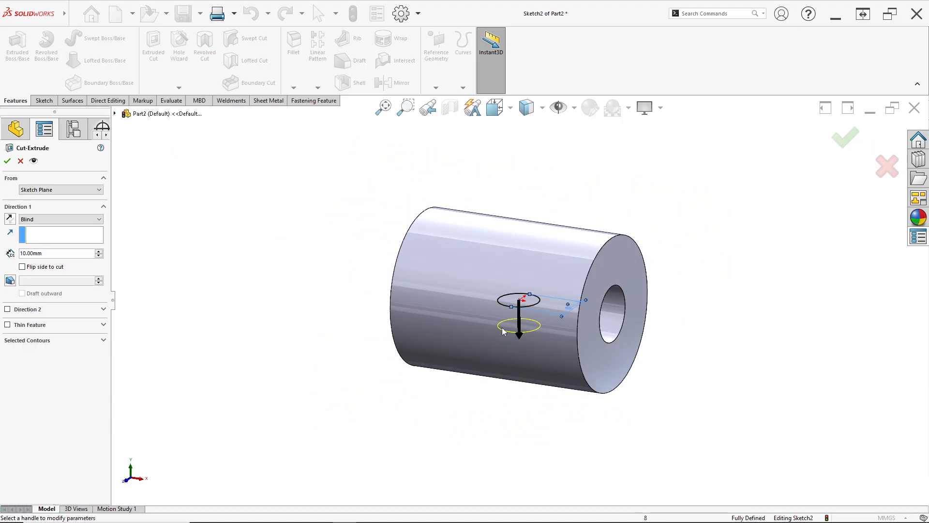
click(30, 220)
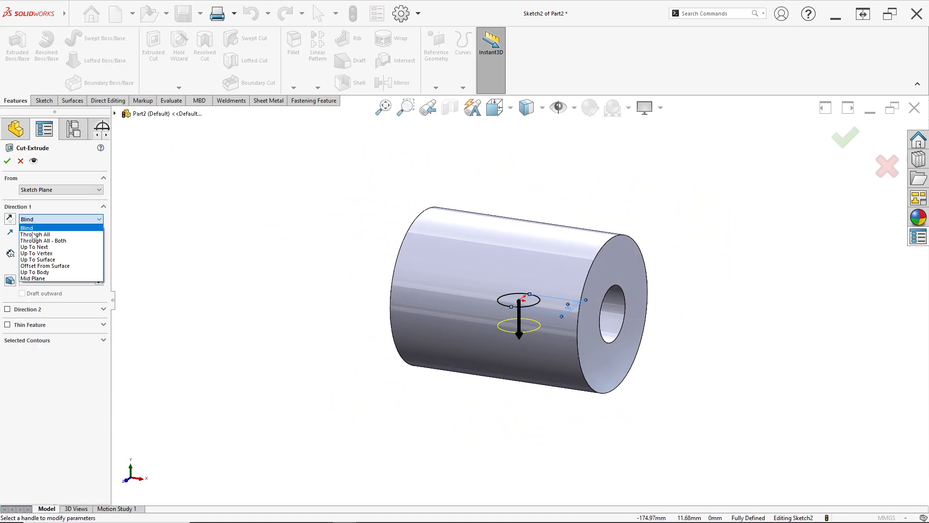
click(35, 234)
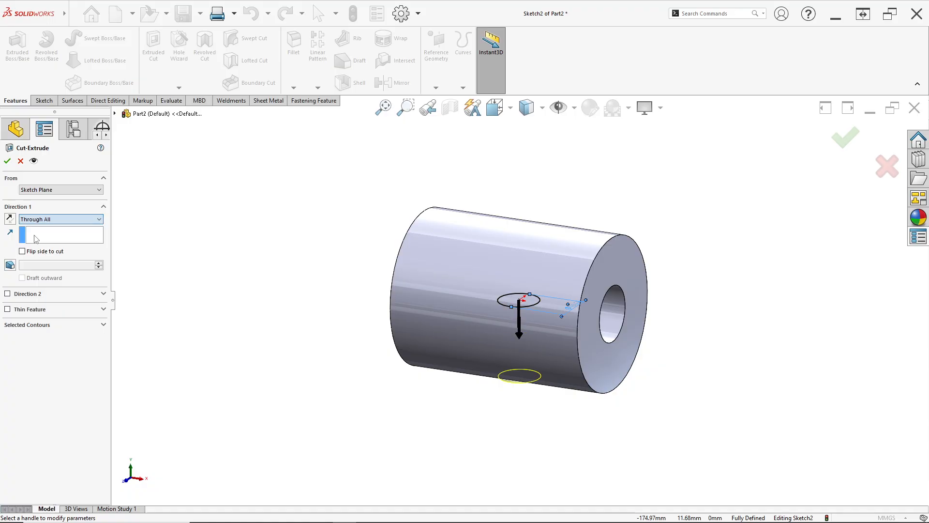
click(8, 161)
middle_drag(357, 292, 421, 242)
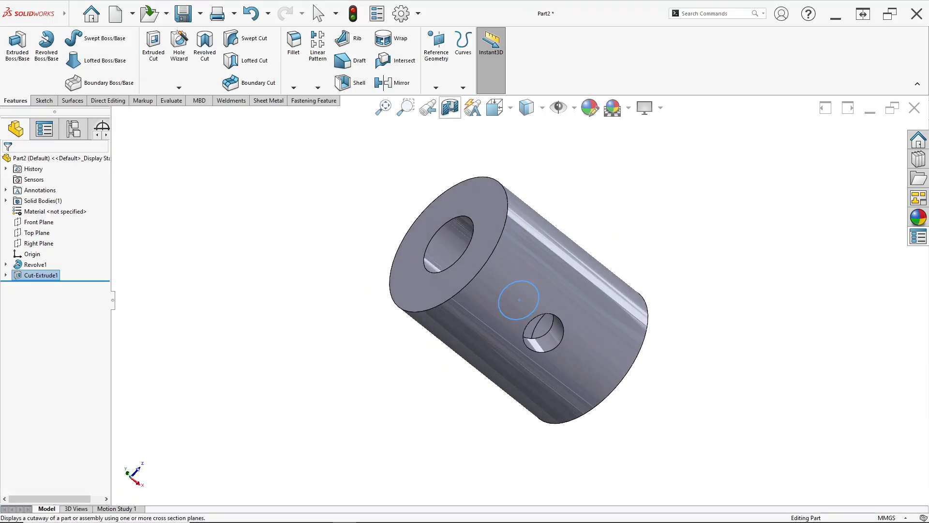
middle_drag(450, 110, 366, 277)
scroll(540, 292, down, 1)
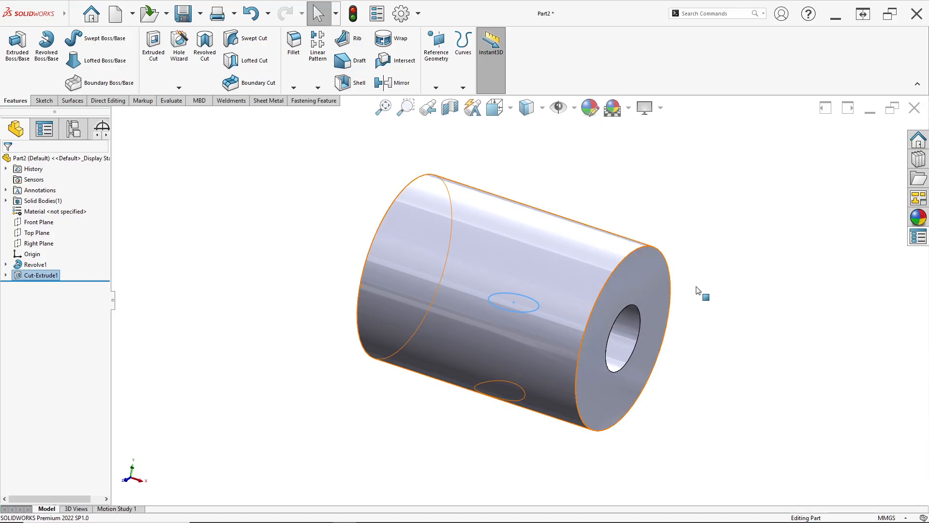
Start a sketch on the cylinder's end face, check the flat in the reference drawing, and convert the face's outer circular edge.
right_click(568, 283)
click(596, 266)
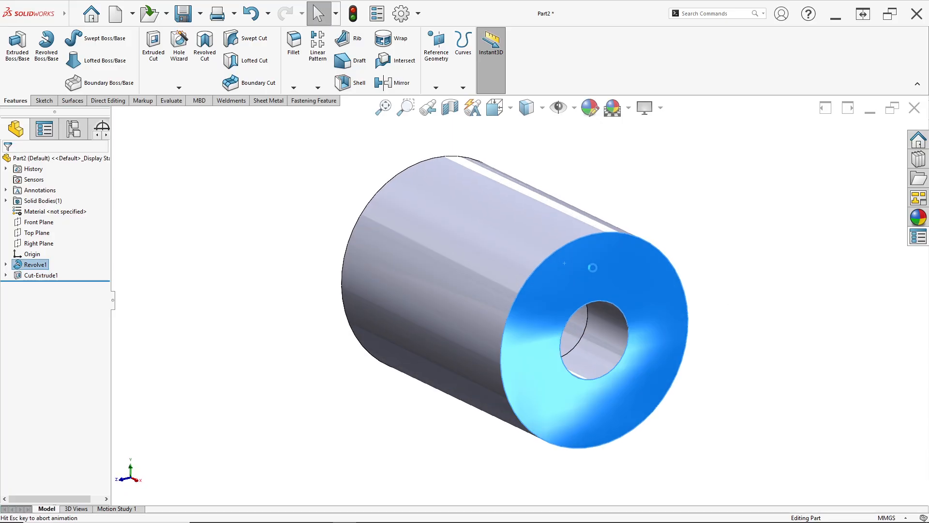
key(alt+Tab)
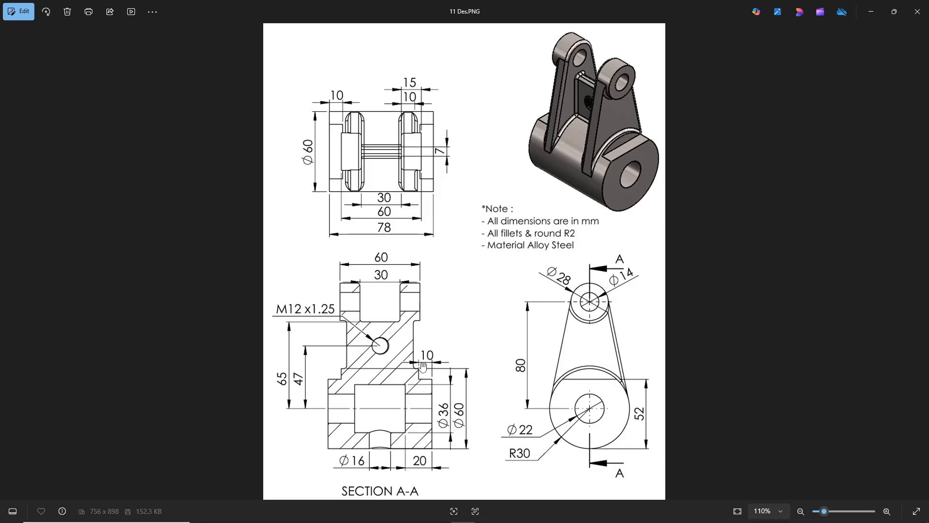
key(alt+Tab)
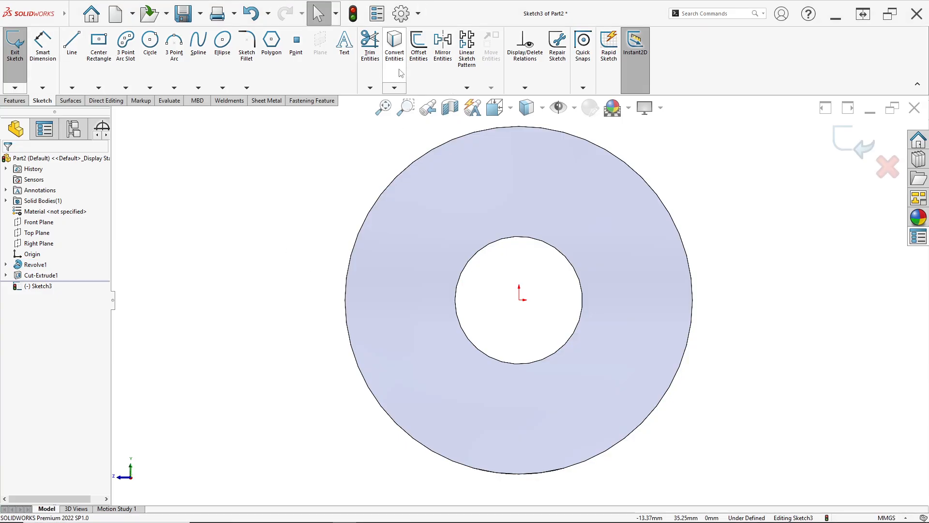
click(394, 44)
click(439, 152)
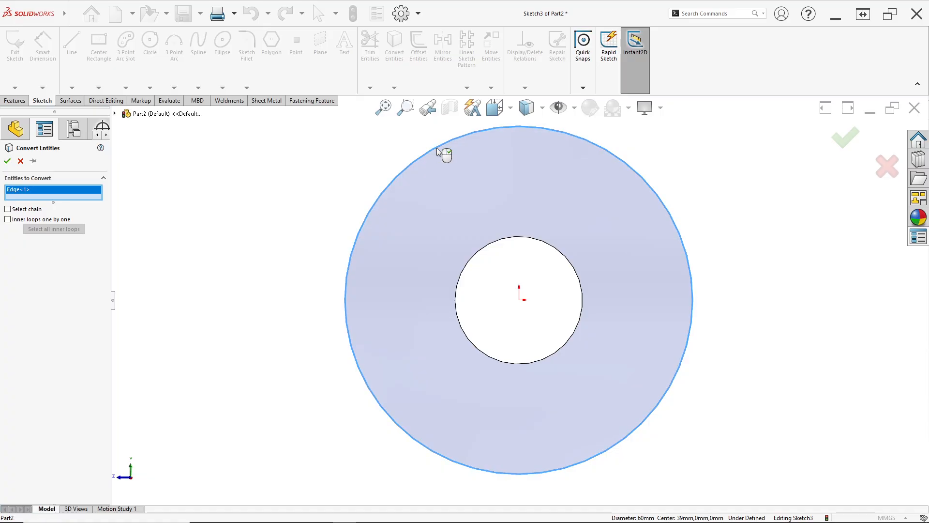
click(8, 161)
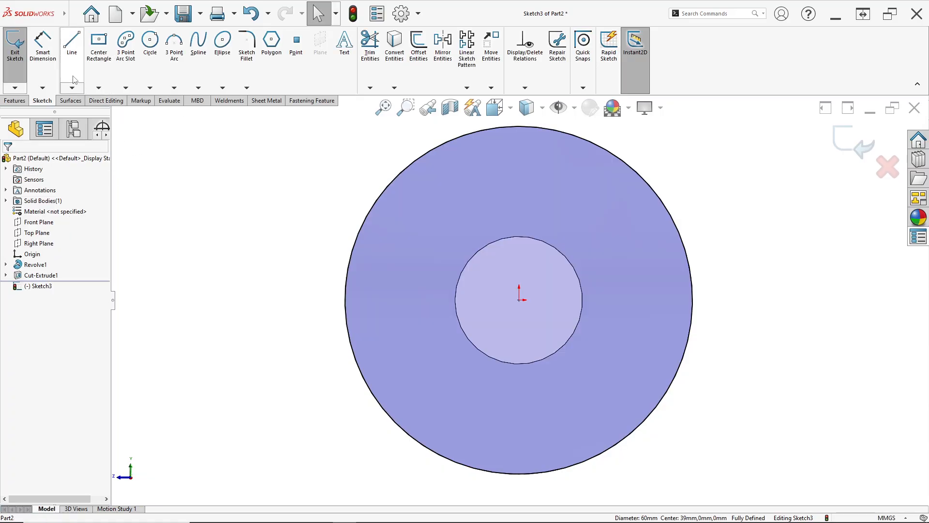
Sketch a horizontal line about 48 mm long above the bore, with both ends on the converted circle.
click(71, 49)
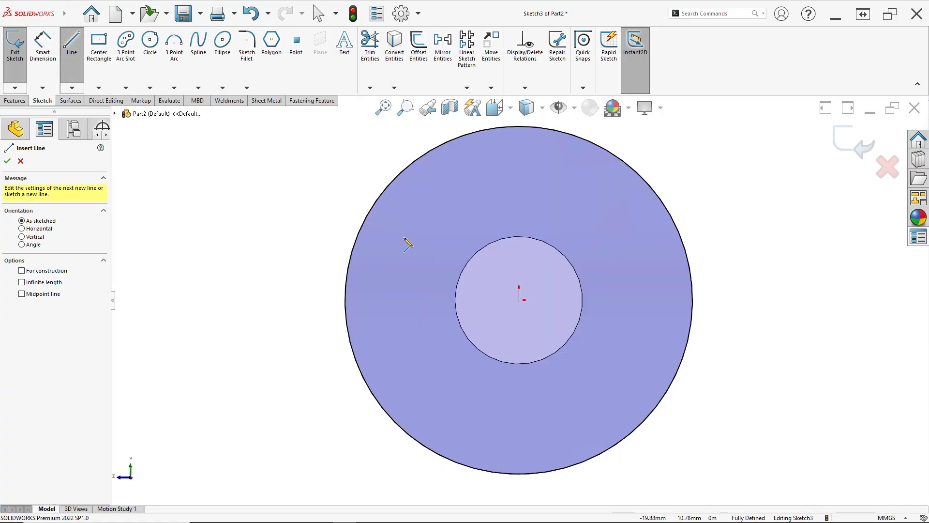
click(382, 196)
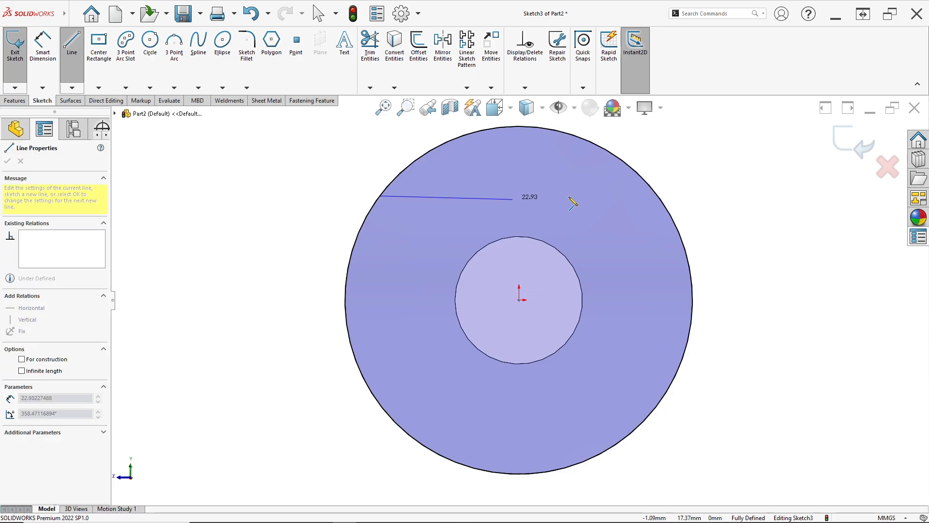
click(657, 196)
key(Escape)
right_click(525, 196)
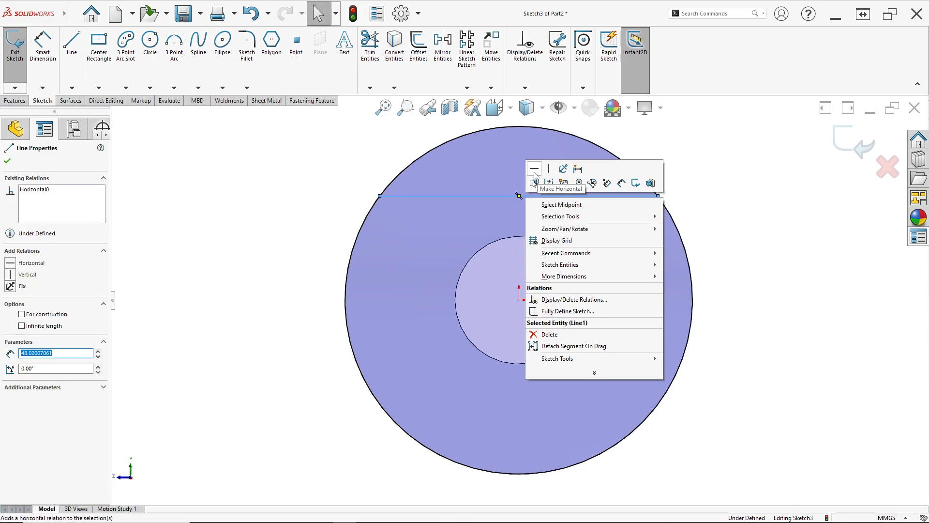
click(203, 185)
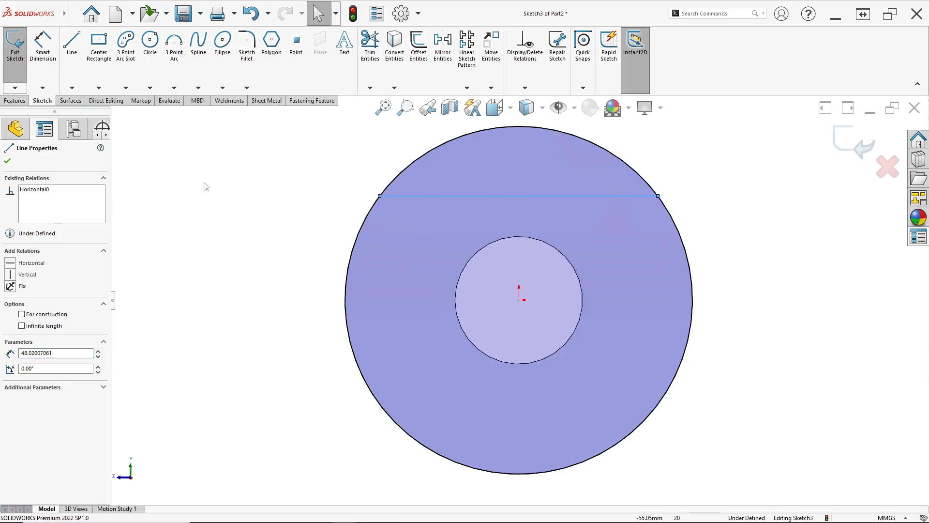
Trim away the part of the circle below the horizontal line with Power trim, leaving a closed segment above it.
click(369, 46)
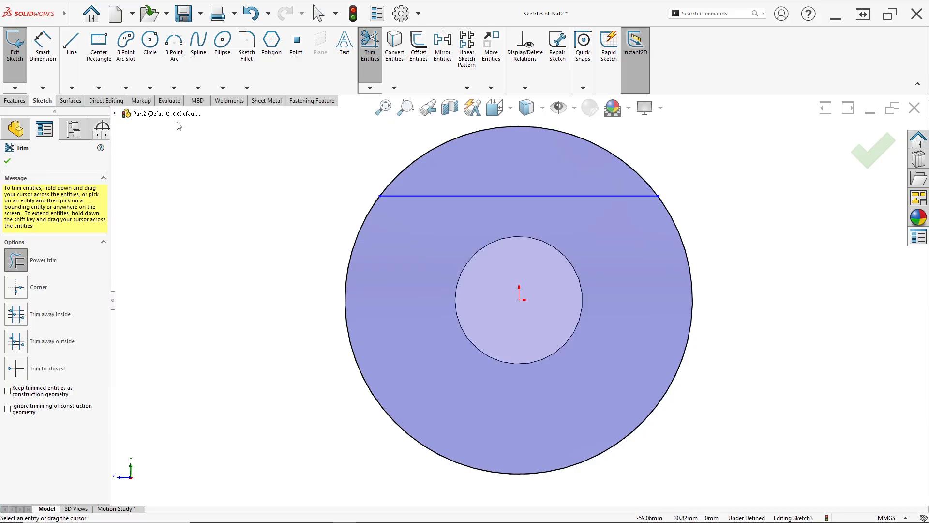
mouse_move(254, 181)
mouse_down()
mouse_move(387, 273)
mouse_move(401, 271)
mouse_up()
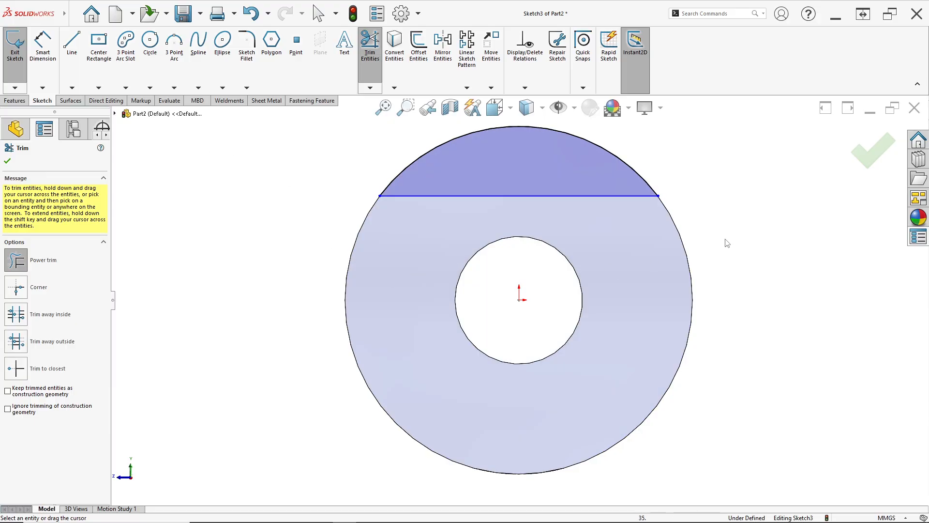
click(8, 160)
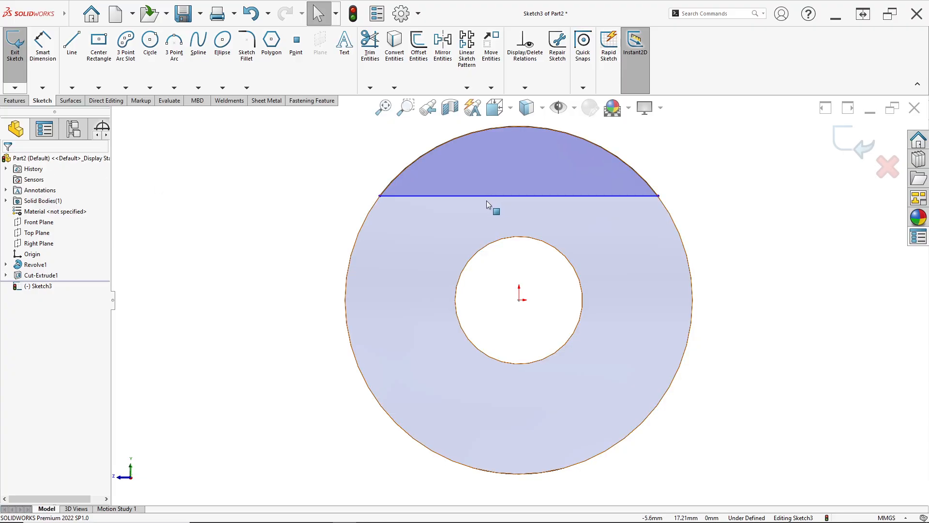
Dimension the height from the cylinder's lowest point to the horizontal line as 52 mm, checking the value in the reference drawing.
click(43, 46)
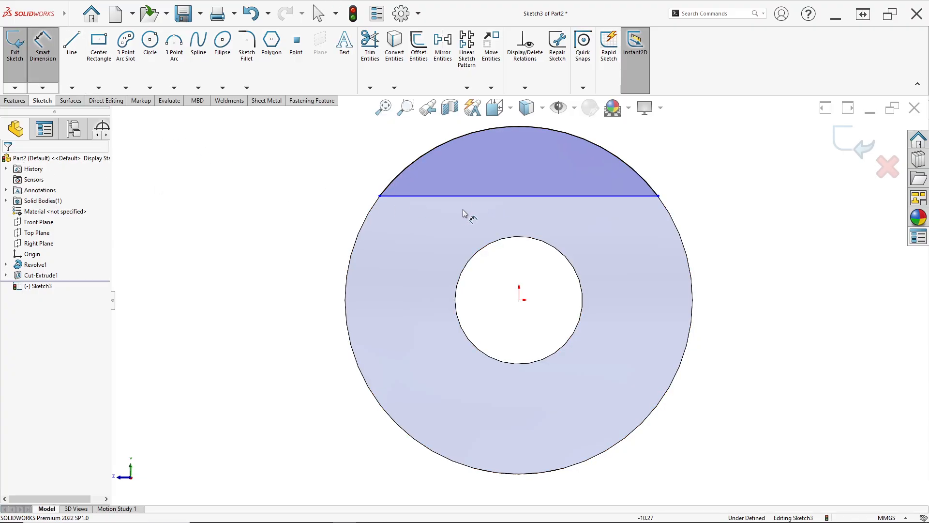
click(535, 196)
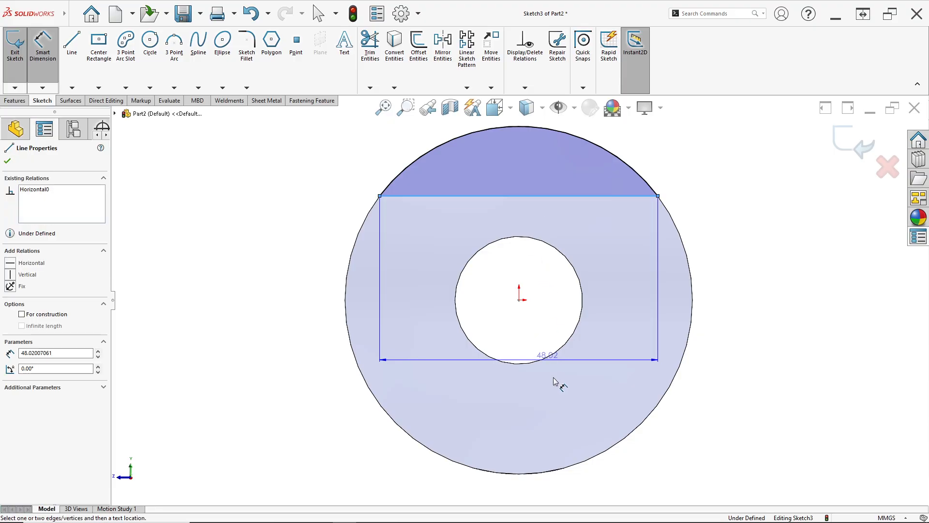
click(529, 474)
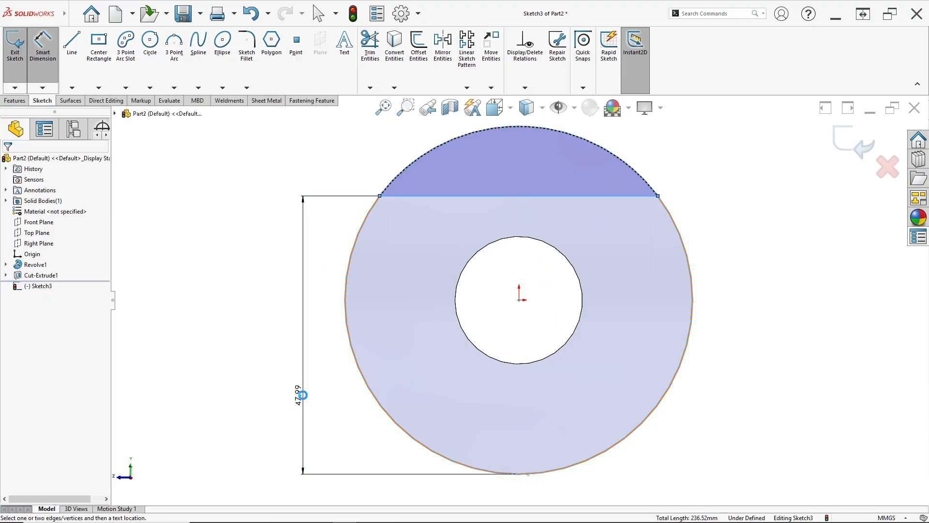
click(302, 395)
key(alt+Tab)
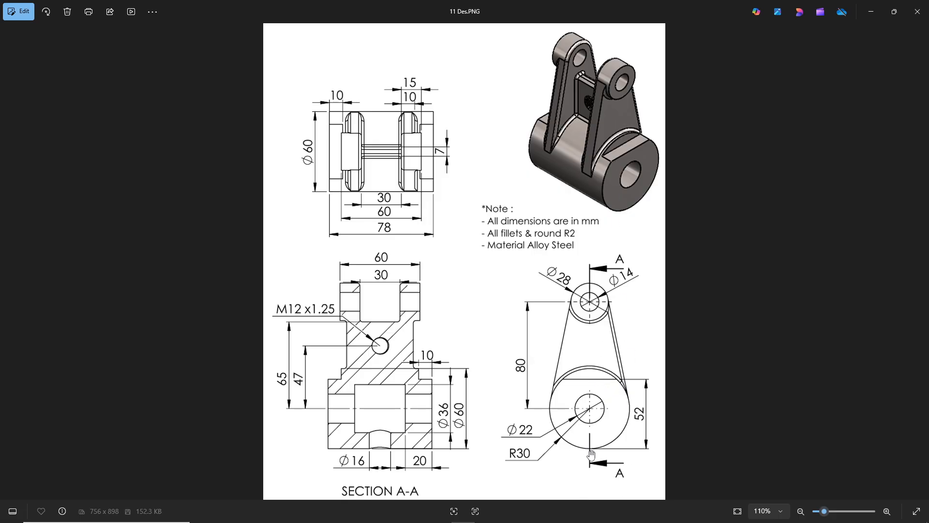
key(alt+Tab)
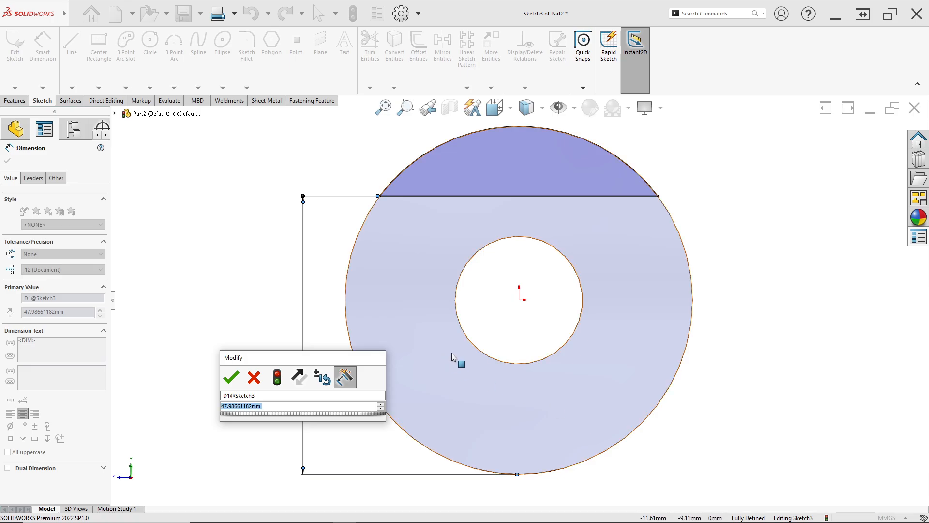
text(52)
key(Return)
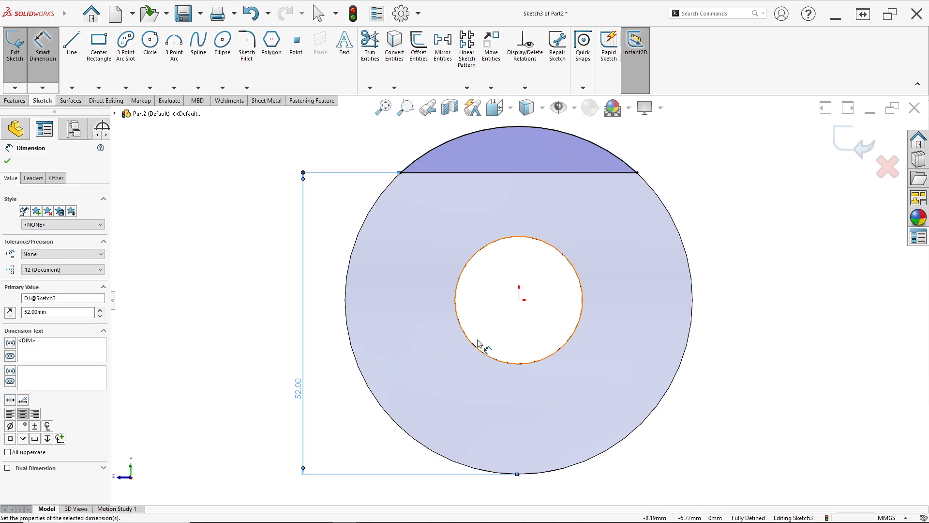
Cut the circular segment from the end face with a Blind Extruded Cut 10 mm deep.
click(26, 101)
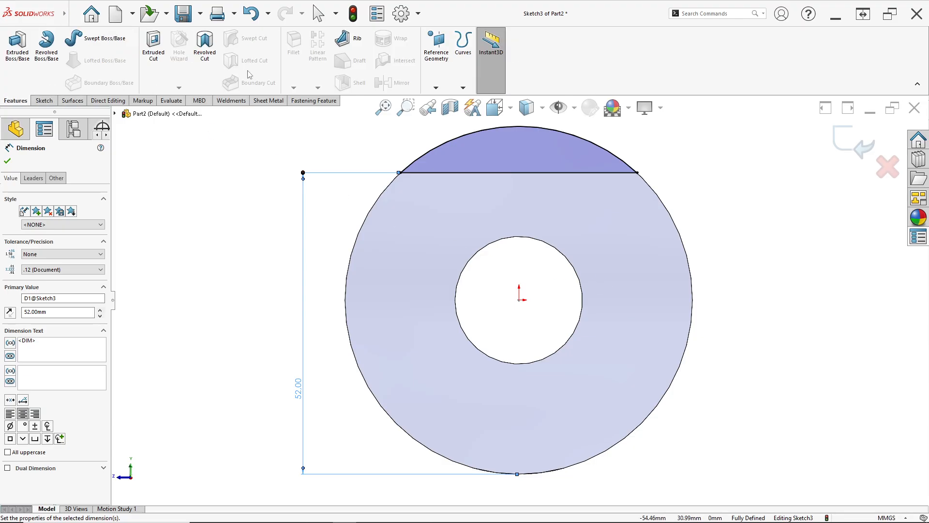
click(152, 46)
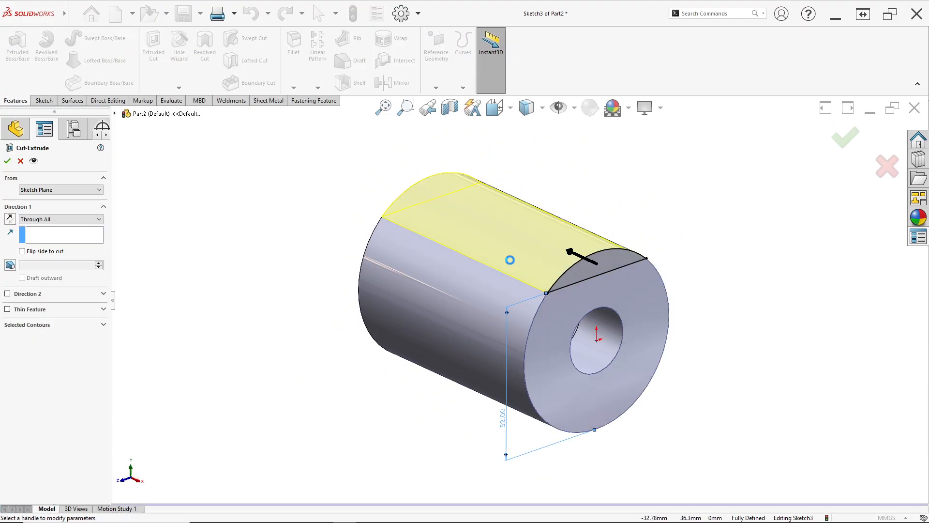
click(59, 219)
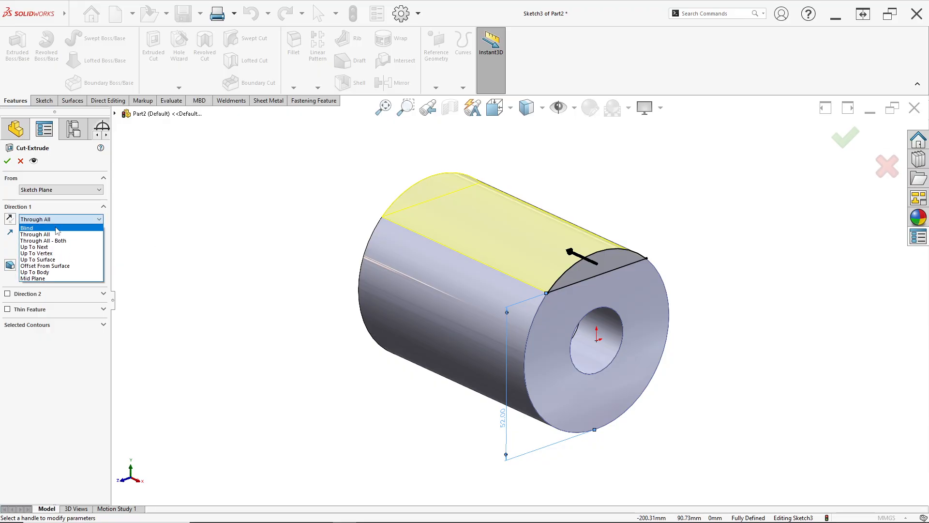
click(57, 227)
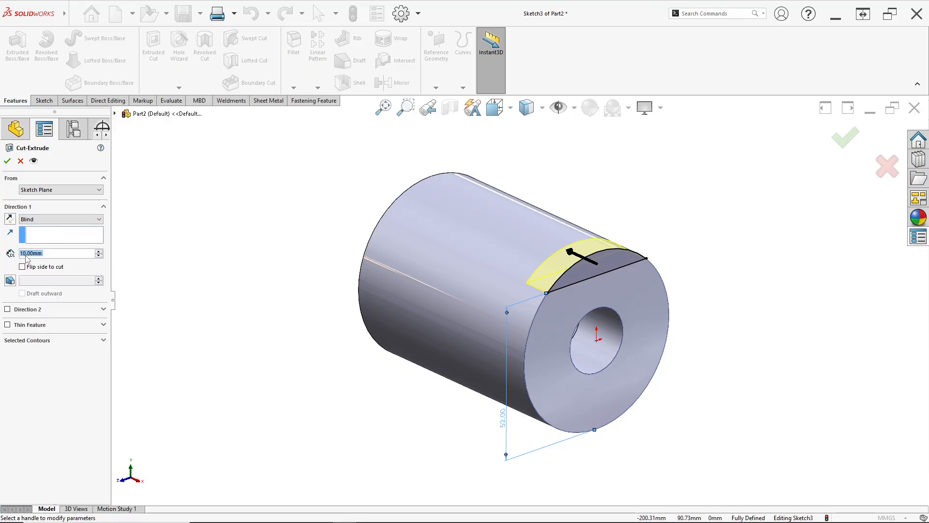
click(8, 161)
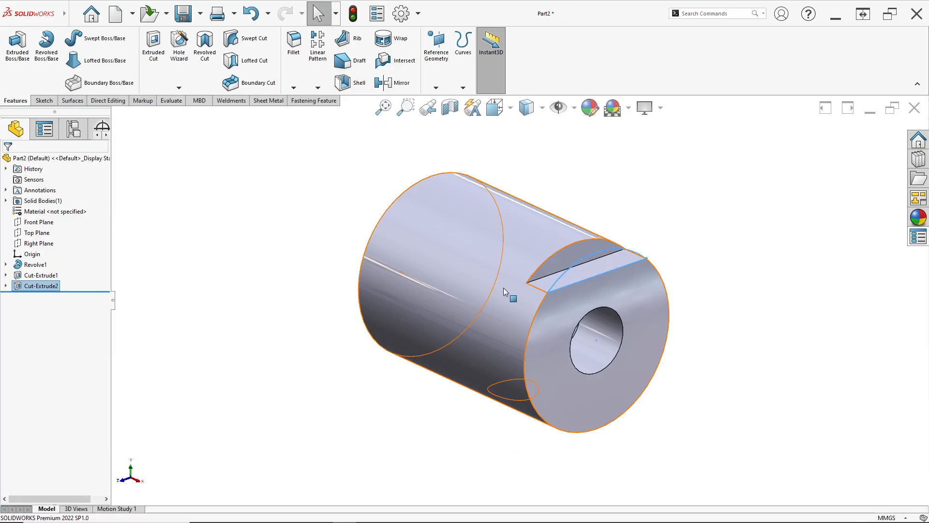
Check the flats in the reference drawing and mirror the 10 mm end cut about the Right Plane onto the cylinder's opposite end.
key(alt+Tab)
key(alt+Tab)
key(alt+Tab)
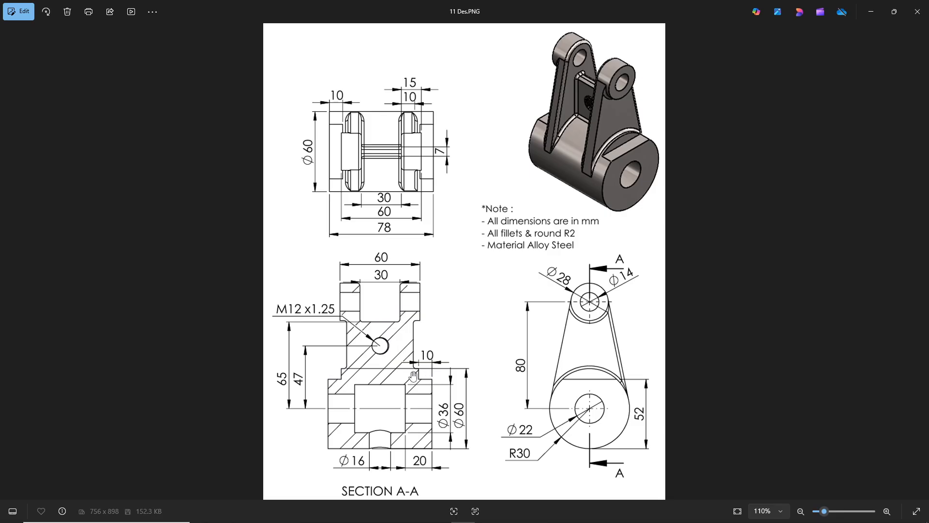
key(alt+Tab)
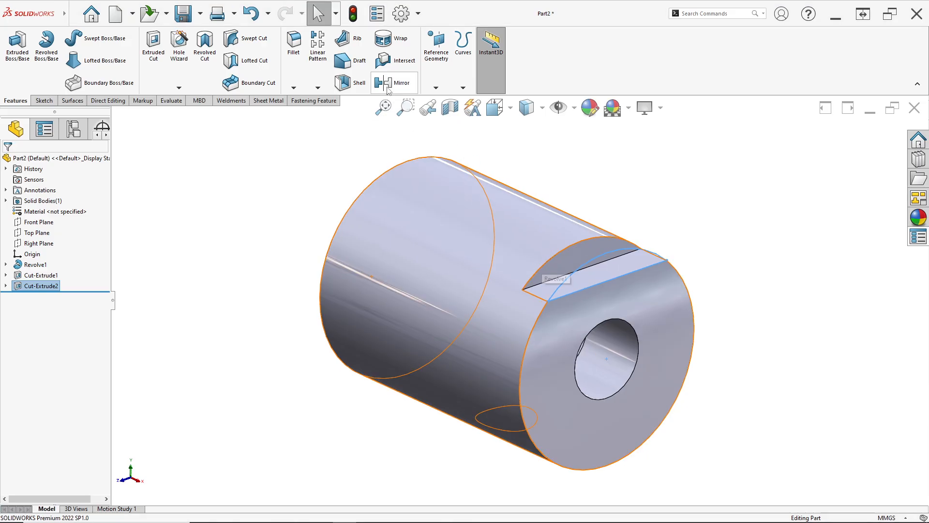
click(393, 83)
right_click(51, 268)
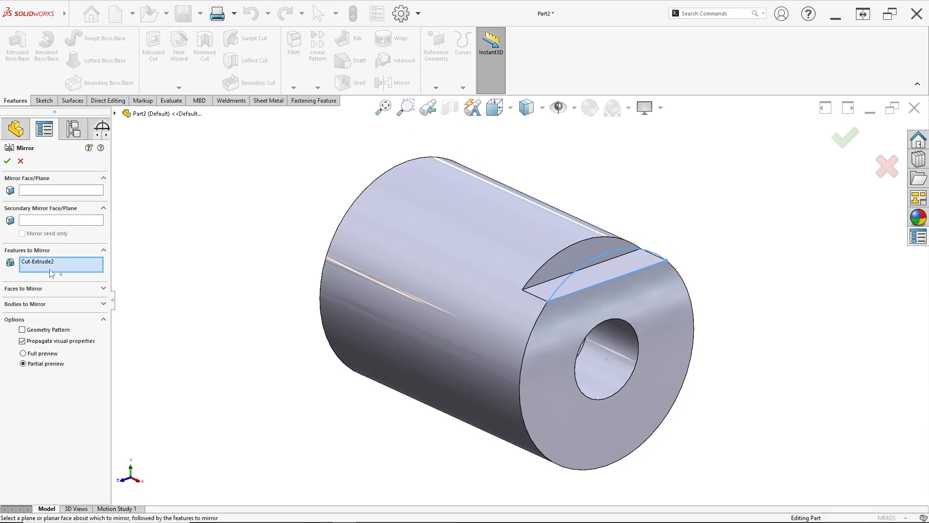
click(72, 276)
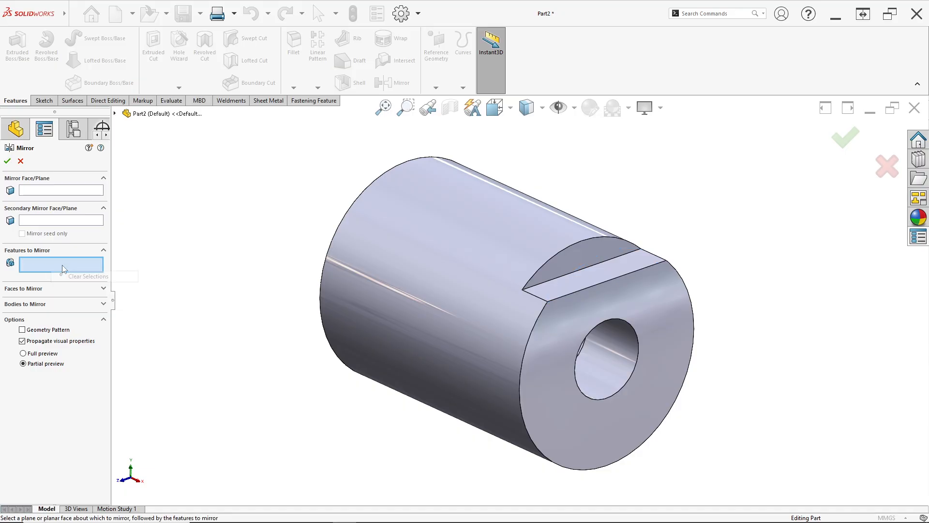
click(578, 280)
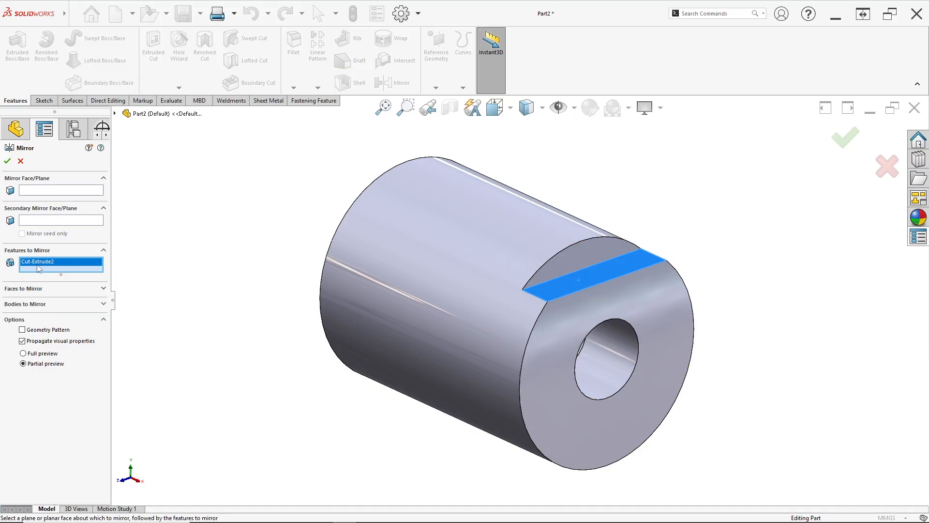
click(53, 191)
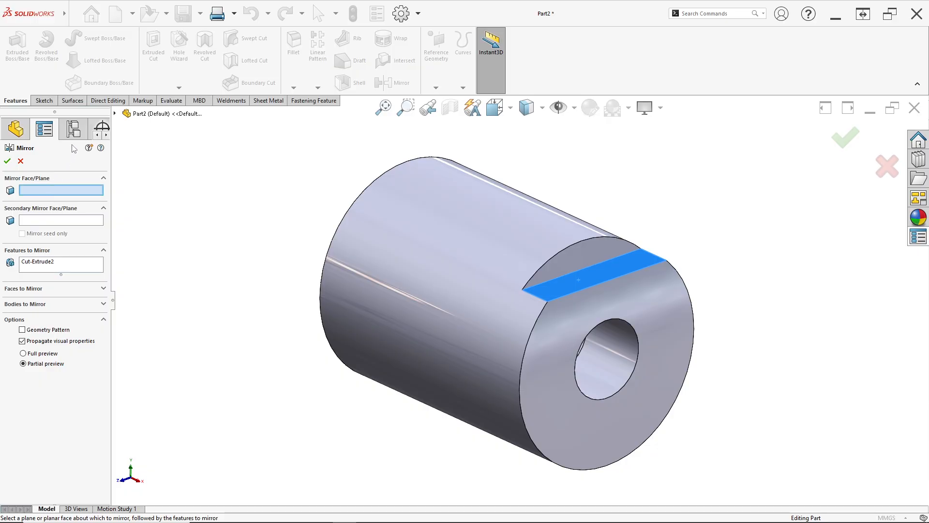
click(115, 114)
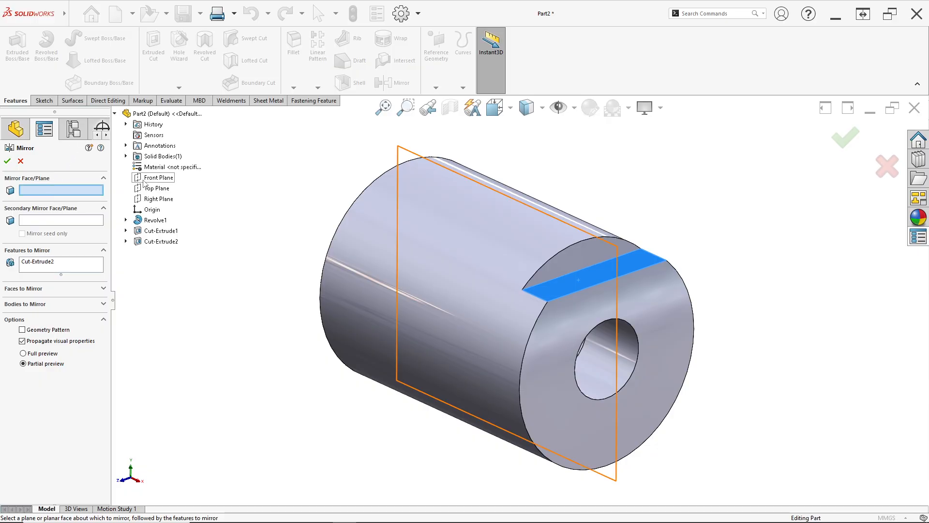
click(157, 199)
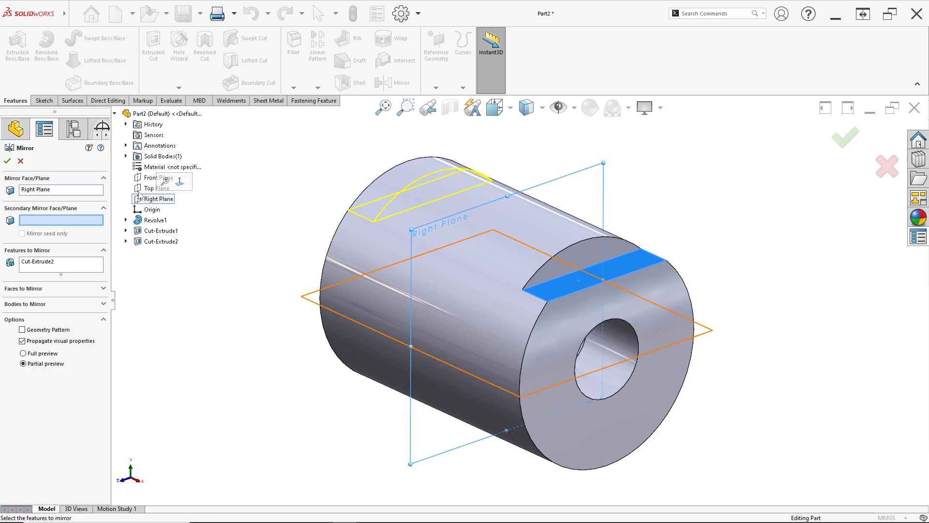
click(7, 160)
Check the upright arm's profile in the reference drawing and start a sketch on the Right Plane.
middle_drag(334, 237, 336, 269)
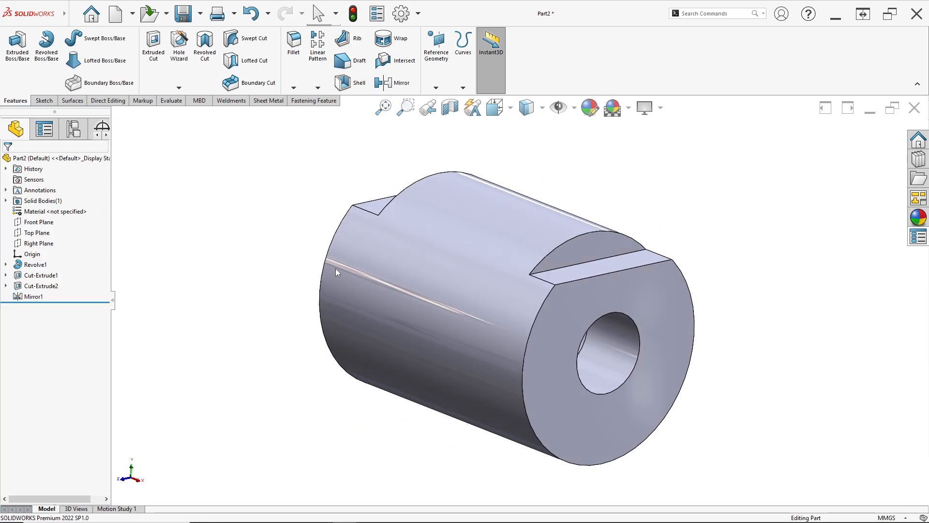
scroll(434, 246, up, 1)
middle_drag(437, 246, 431, 247)
scroll(498, 266, up, 2)
scroll(508, 276, down, 2)
key(alt+Tab)
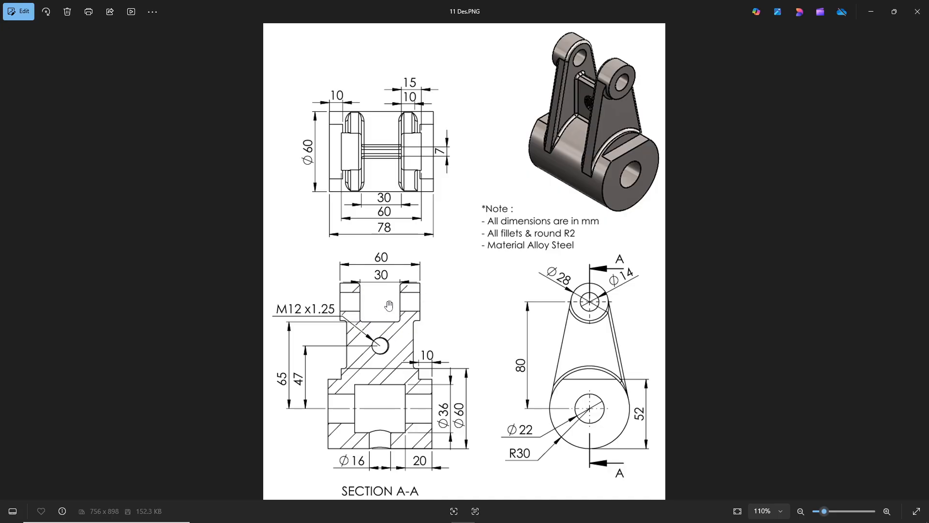
key(alt+Tab)
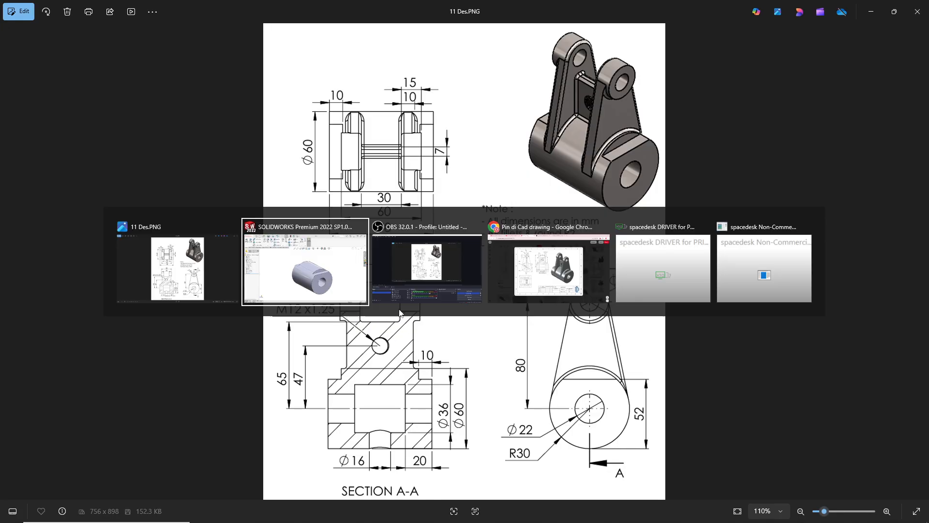
click(29, 244)
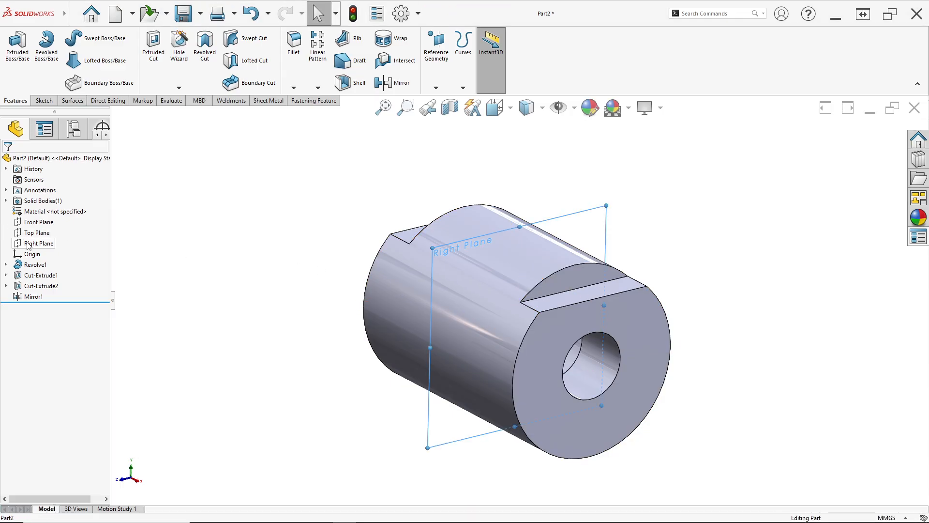
right_click(29, 244)
click(34, 226)
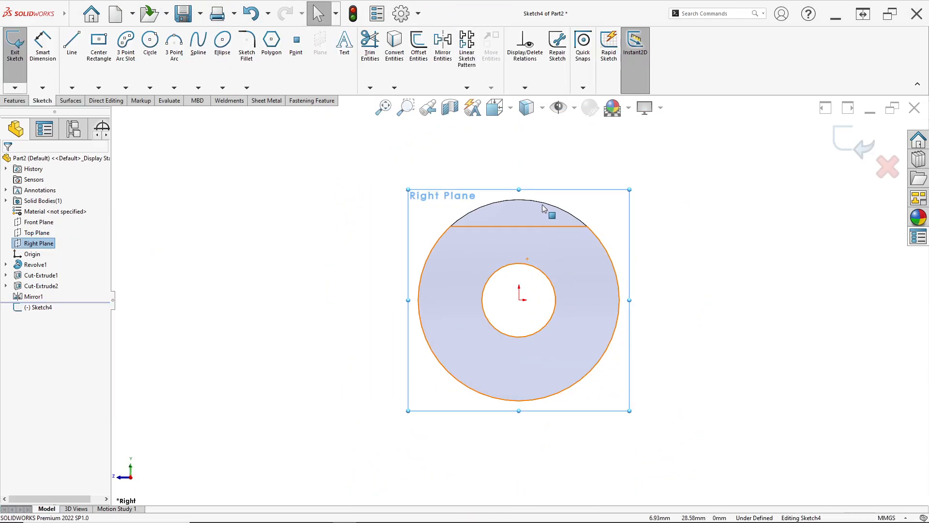
Draw two concentric circles about 21 mm and 41 mm in diameter, centred about 62 mm directly above the origin.
click(150, 41)
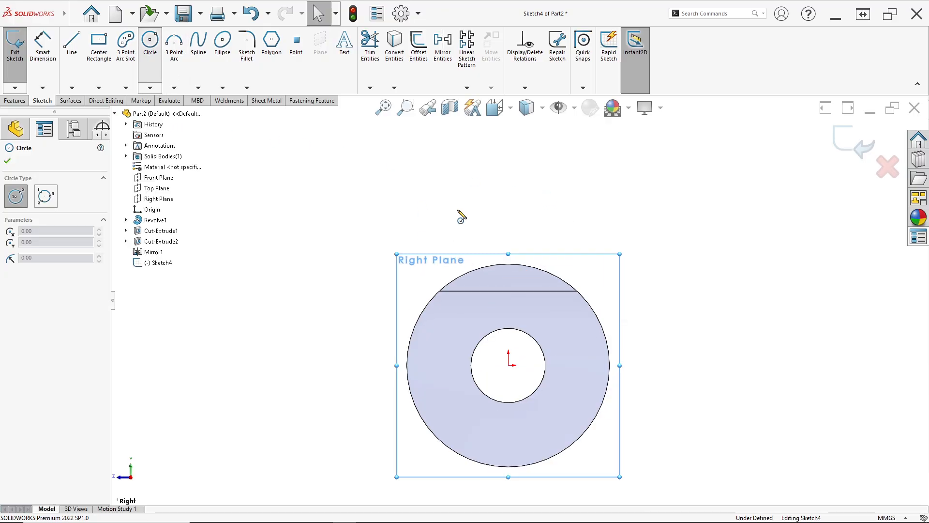
click(508, 154)
click(528, 188)
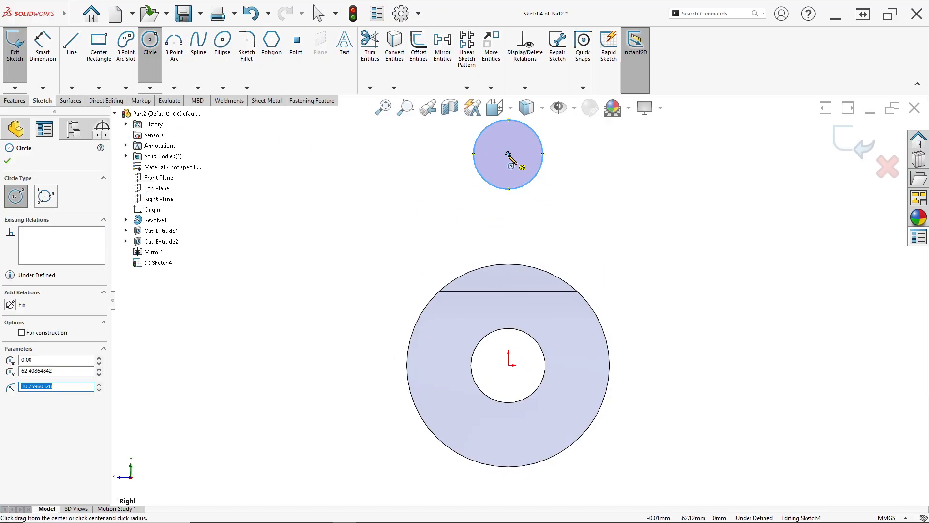
click(508, 154)
click(554, 210)
key(Escape)
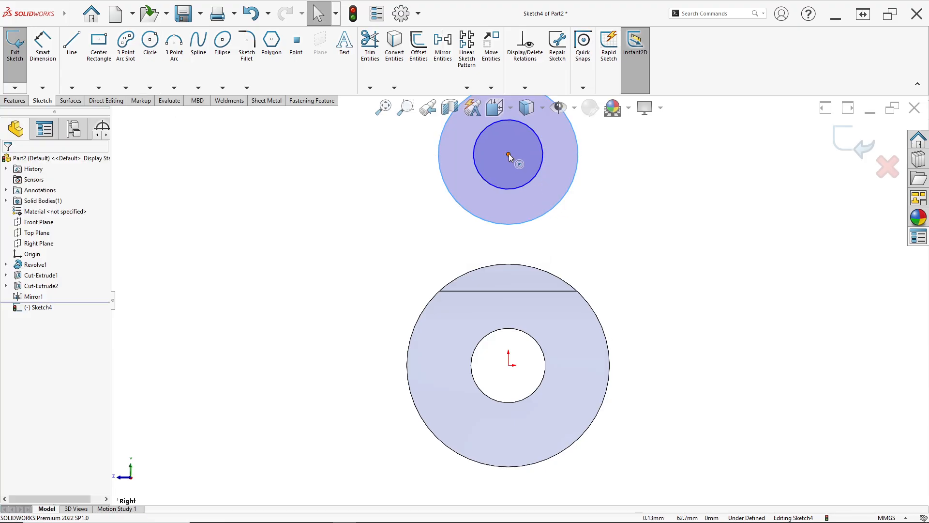
Add a vertical relation between the concentric circles' centre and the origin.
click(508, 155)
ctrl+click(508, 366)
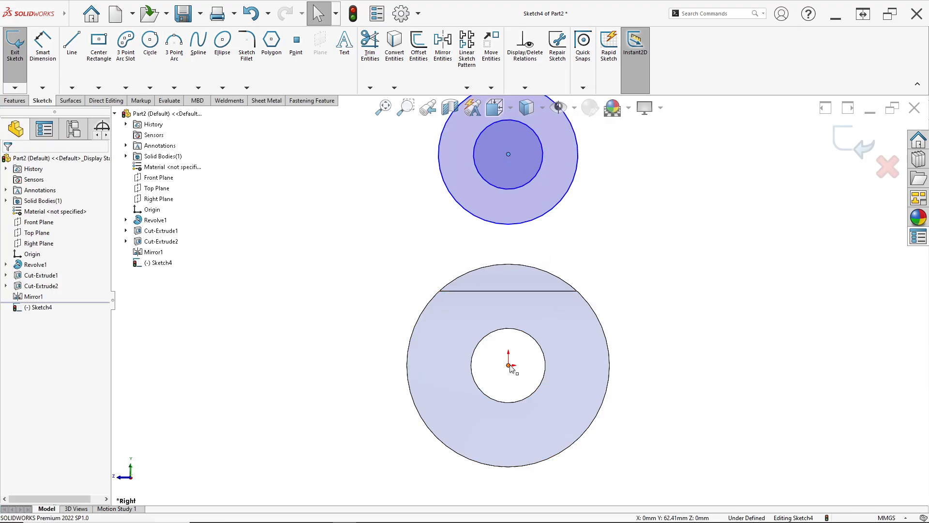
scroll(551, 227, up, 2)
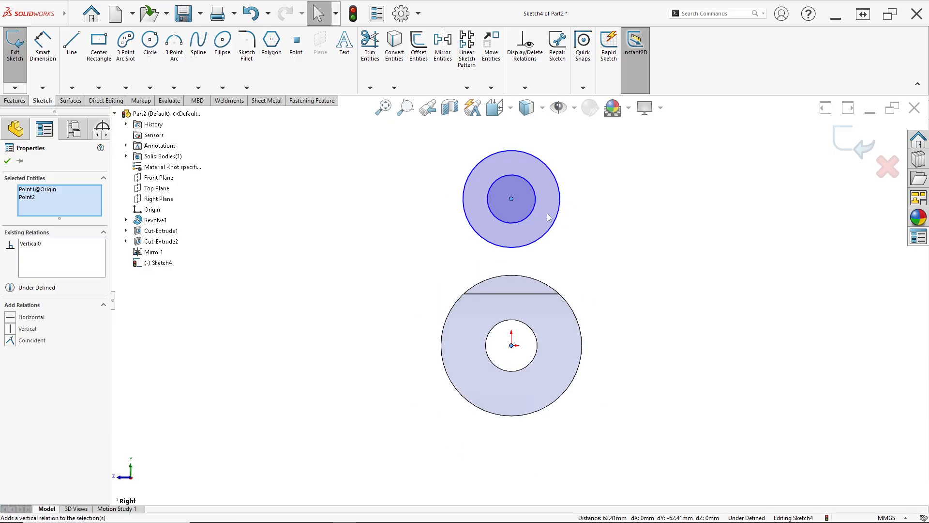
Dimension the distance from the origin to the circles' centre as 80 mm, checking the value in the reference drawing.
scroll(551, 208, down, 1)
click(43, 50)
click(503, 200)
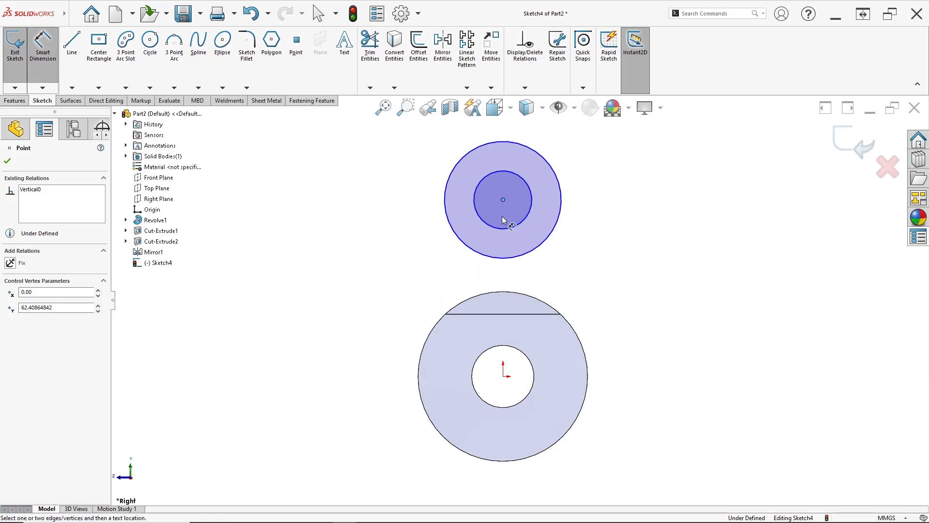
click(504, 376)
click(319, 332)
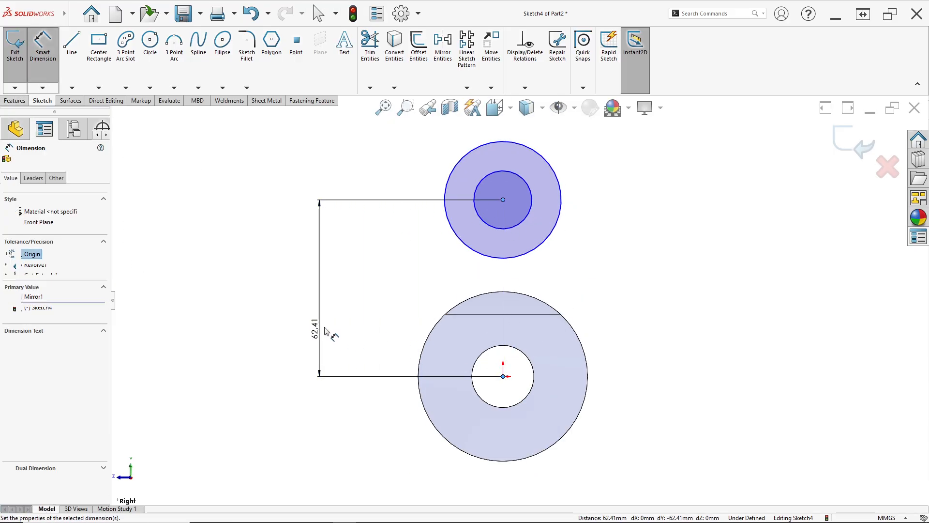
key(alt+Tab)
key(alt+Tab)
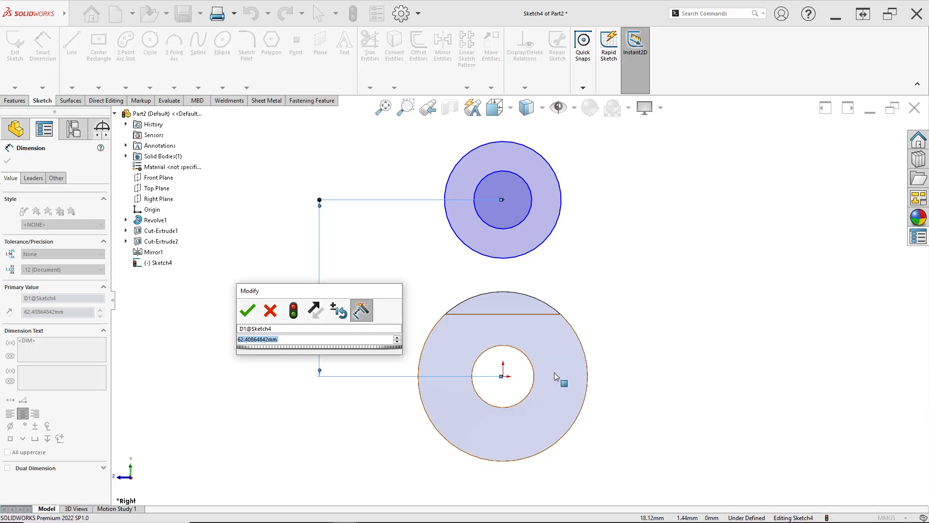
text(80)
key(Return)
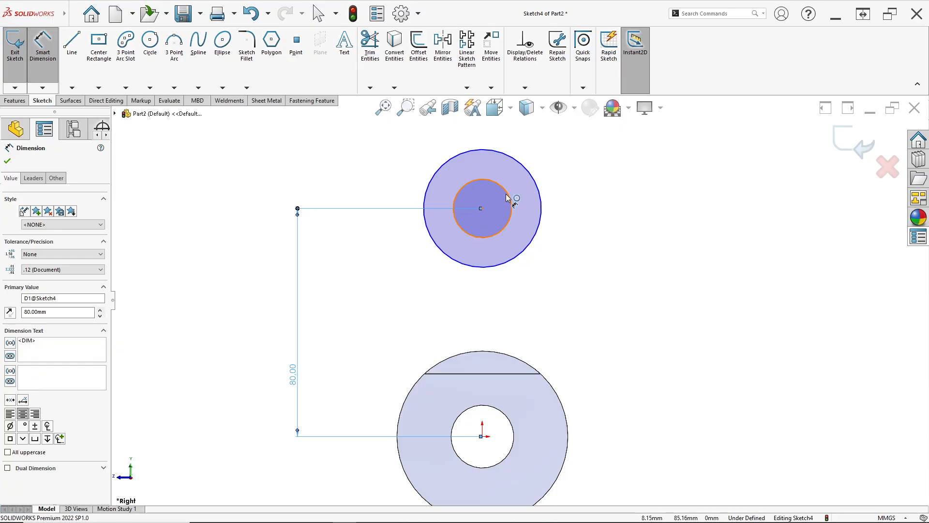
Dimension the inner circle's diameter as 14 mm, checking the value in the reference drawing.
click(509, 200)
key(alt+Tab)
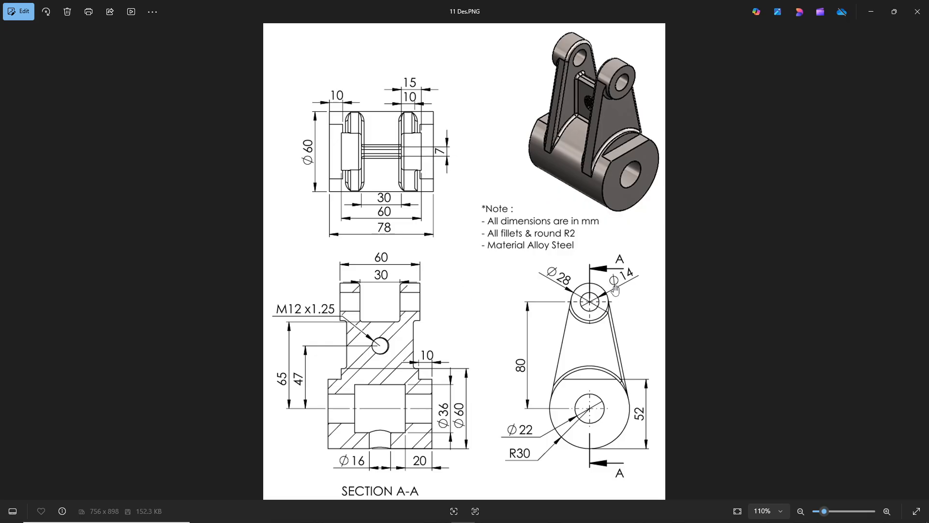
key(alt+Tab)
text(1)
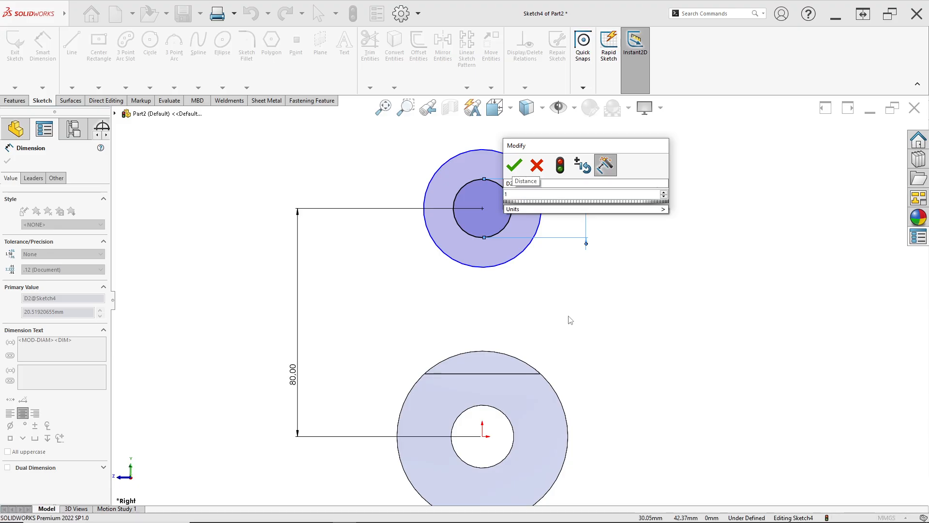
text(4)
key(Return)
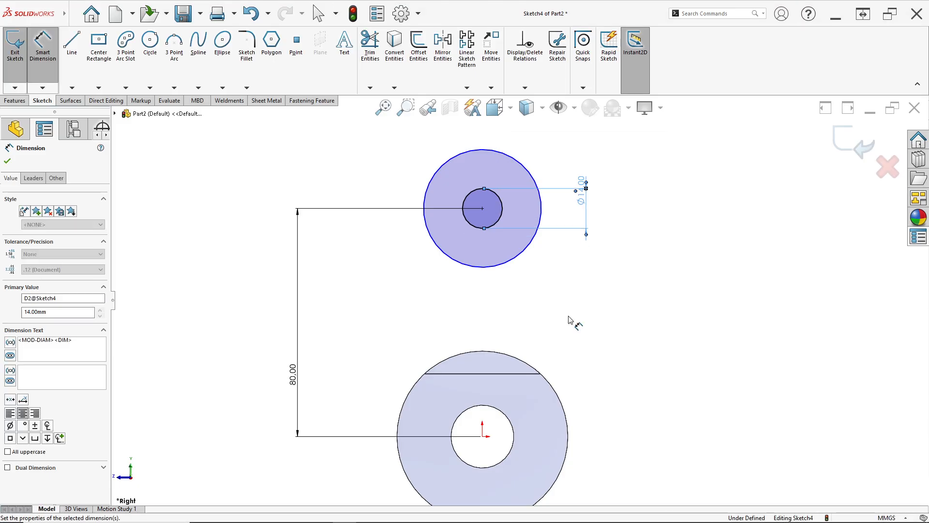
Dimension the outer concentric circle's diameter as 28 mm.
click(535, 184)
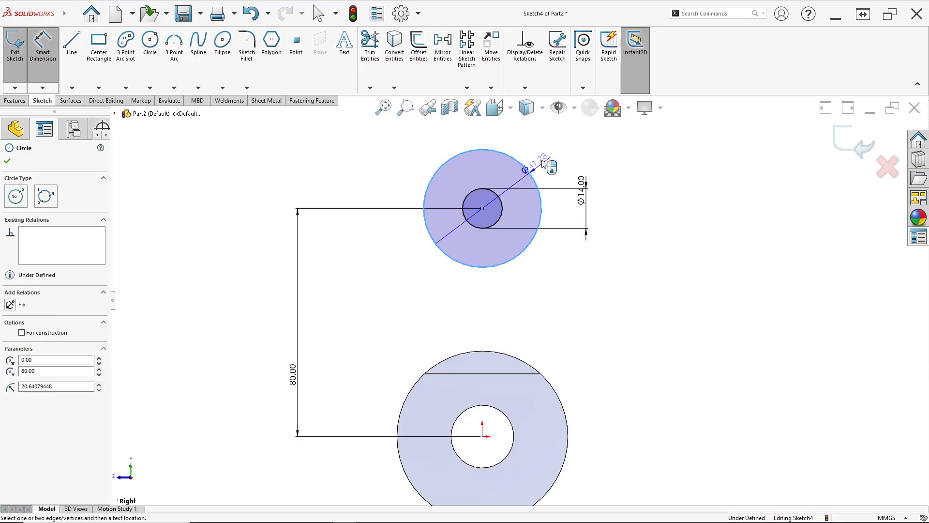
click(542, 163)
text(2)
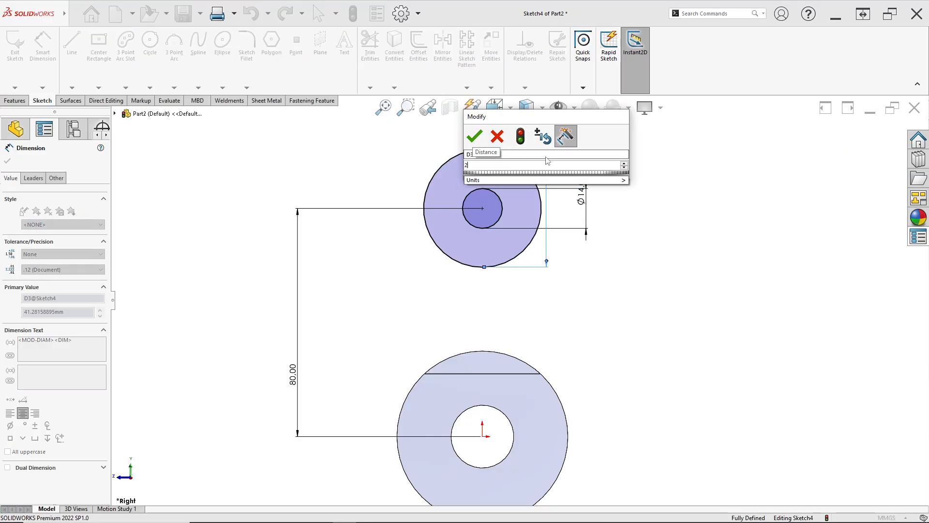
text(8)
key(Return)
key(Escape)
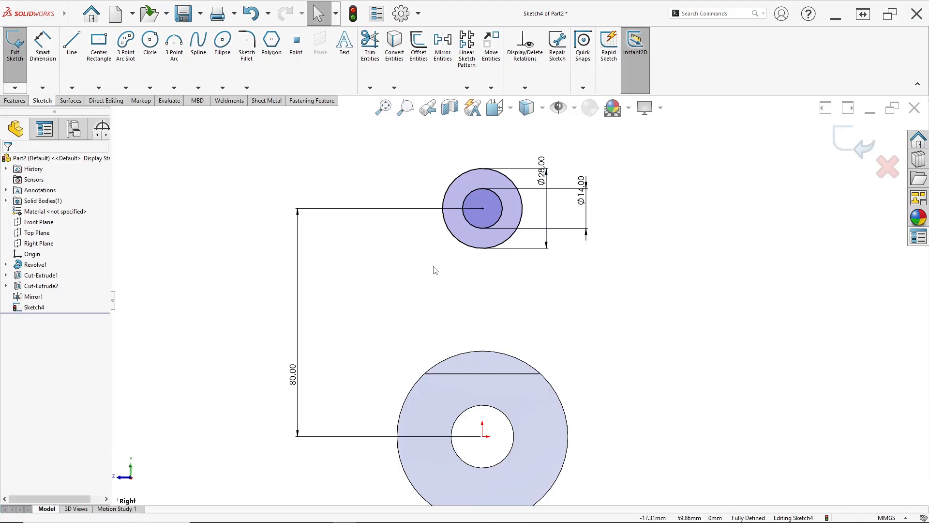
Convert the cylinder's two outer circular edges into sketch geometry with Convert Entities.
click(395, 56)
scroll(434, 388, down, 2)
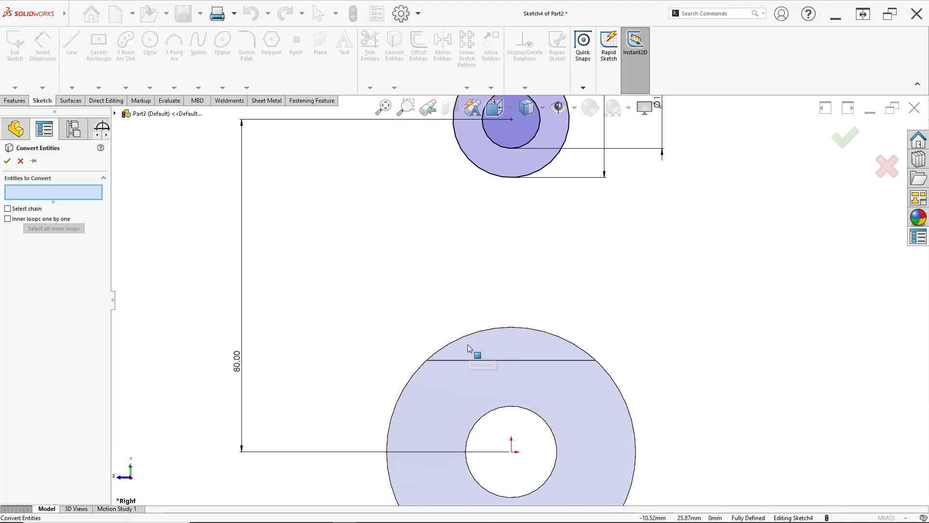
click(472, 334)
click(423, 369)
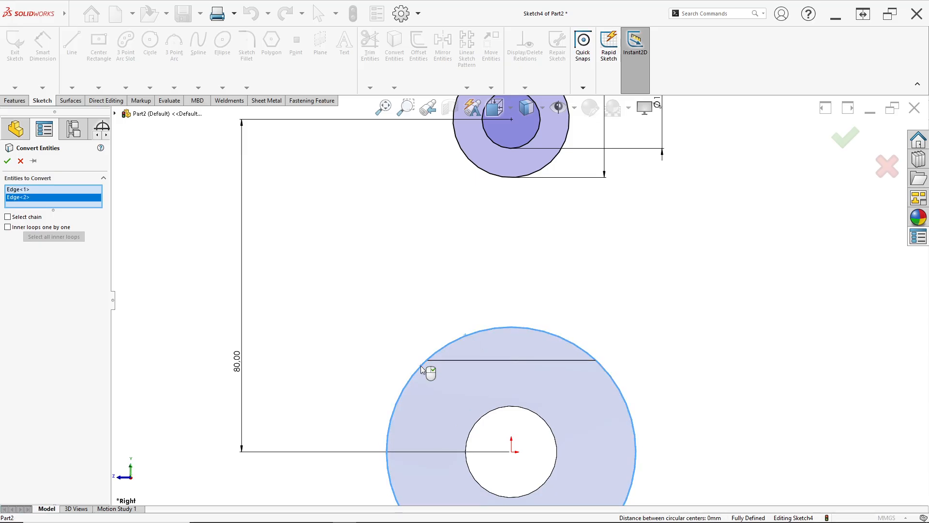
click(7, 161)
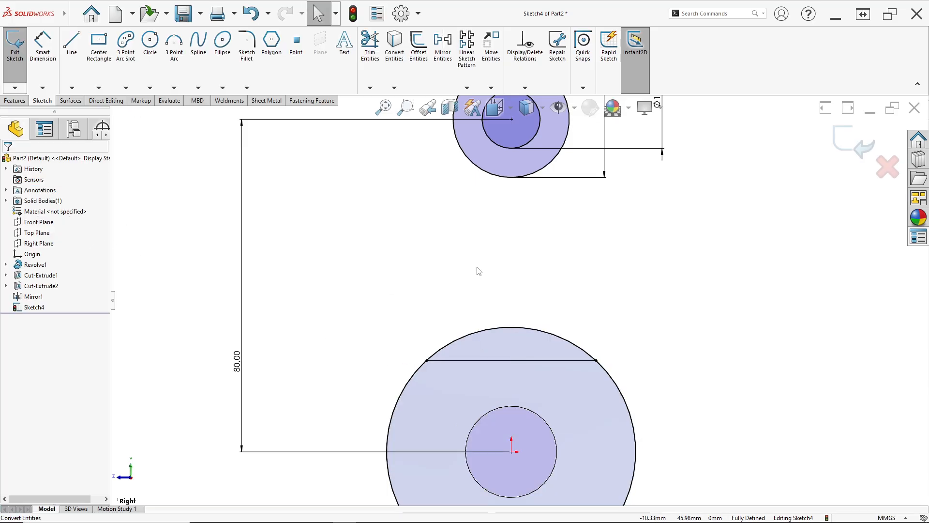
Draw a line about 78 mm long joining the 28 mm circle's left side tangentially to the cylinder's outline.
key(f)
click(72, 44)
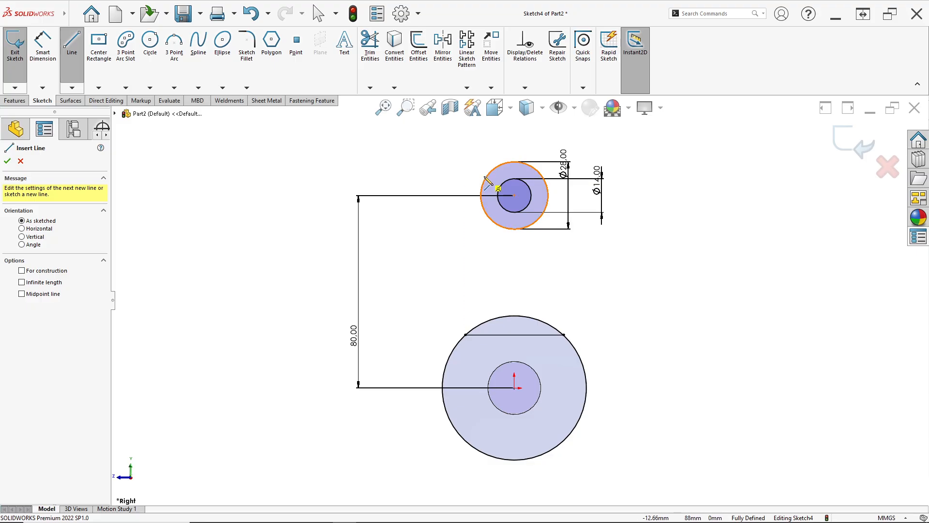
click(481, 196)
click(444, 372)
scroll(461, 274, down, 3)
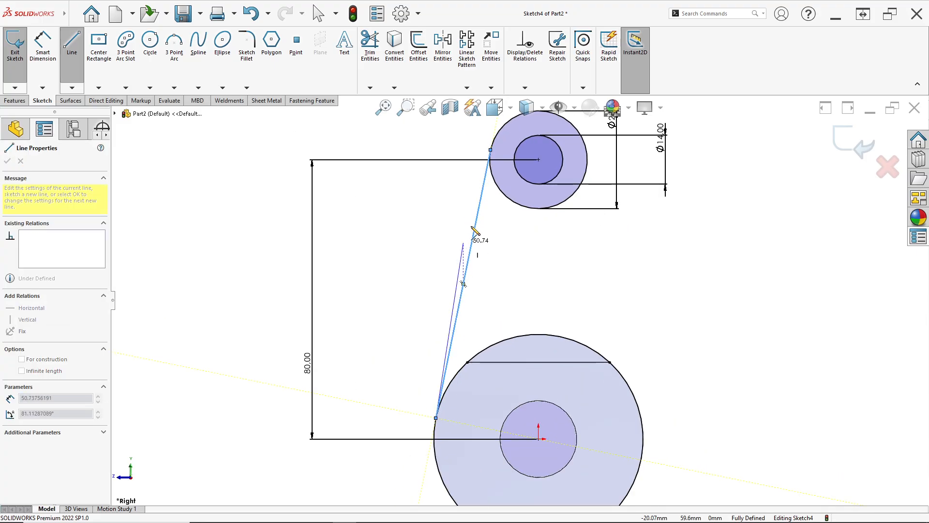
key(Escape)
Apply tangent relations from the slanted line to the 28 mm circle and to the cylinder's converted outline.
click(484, 183)
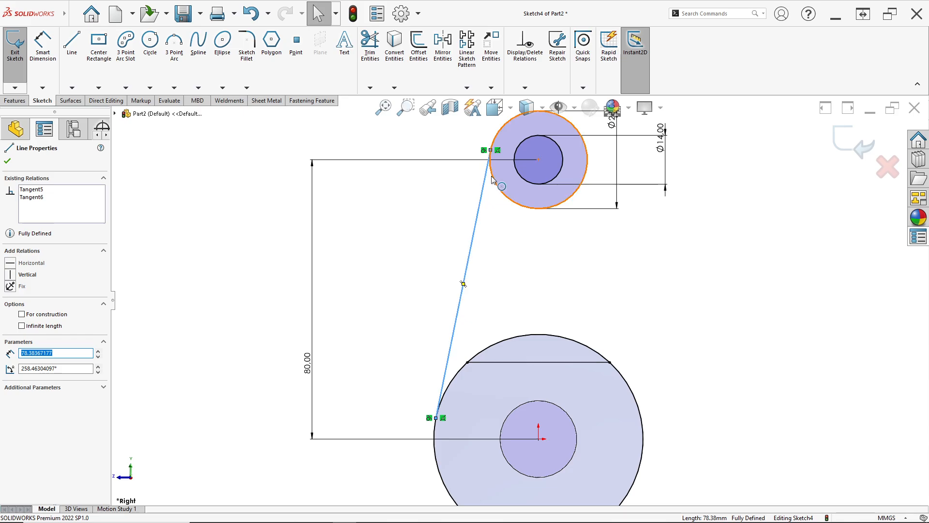
ctrl+click(492, 179)
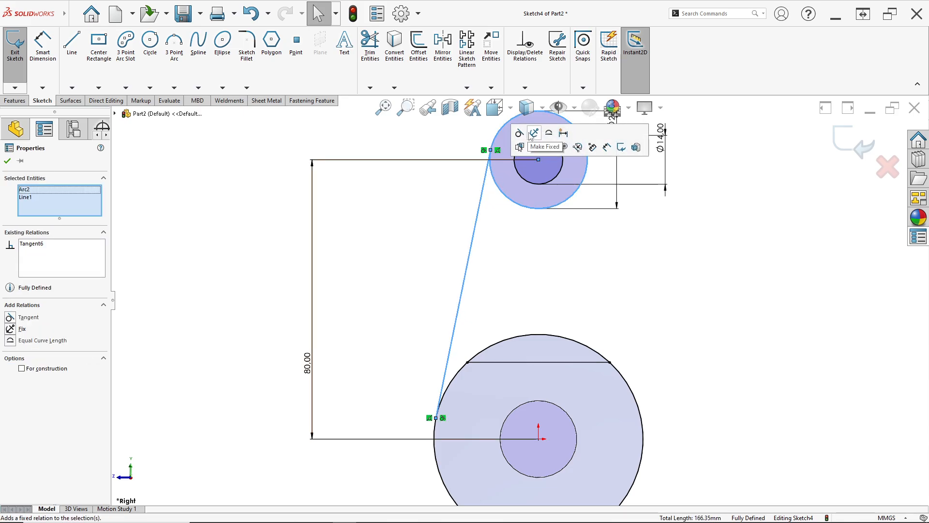
click(465, 225)
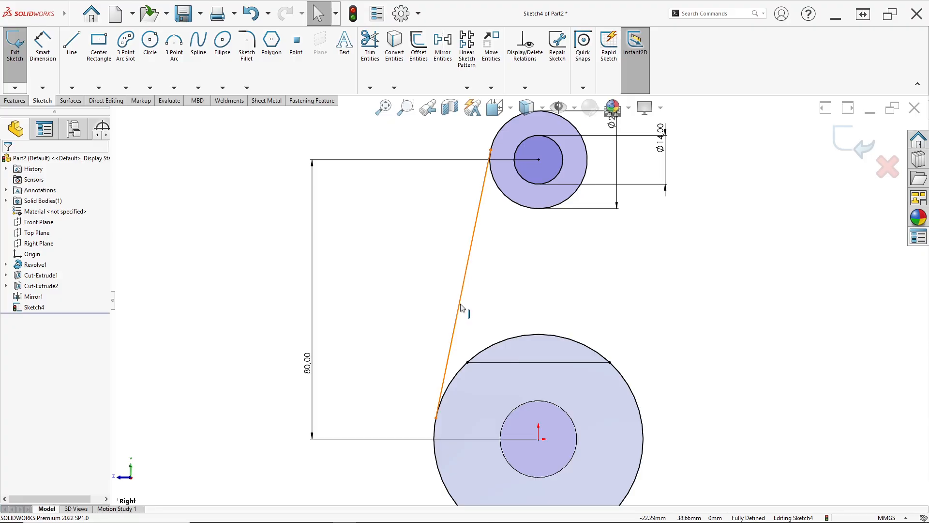
click(460, 305)
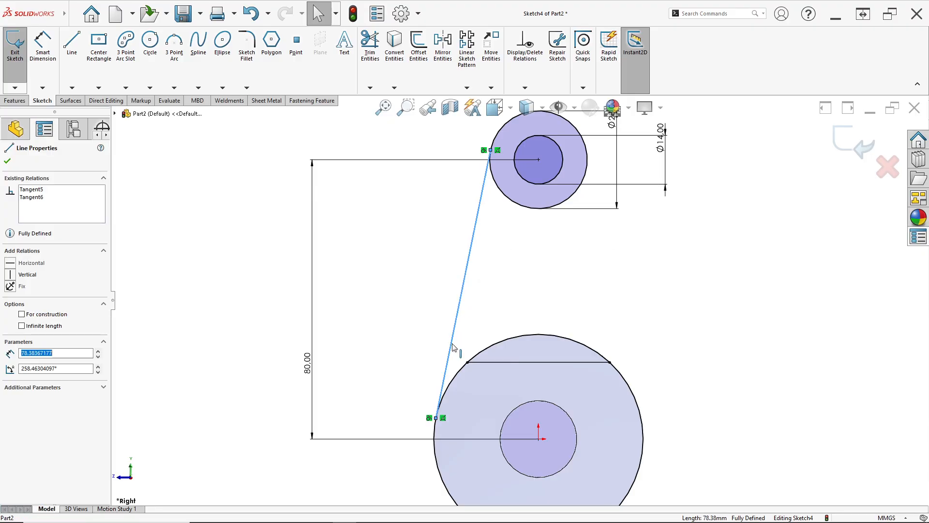
ctrl+click(454, 379)
click(483, 338)
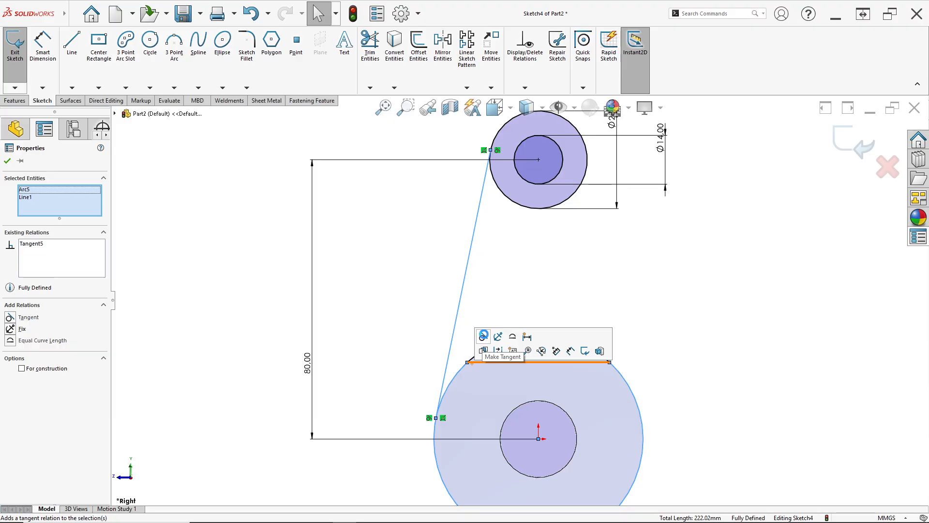
click(499, 284)
Mirror the slanted tangent line about the Front Plane, keeping the original as a copy.
scroll(574, 332, up, 3)
scroll(574, 334, down, 2)
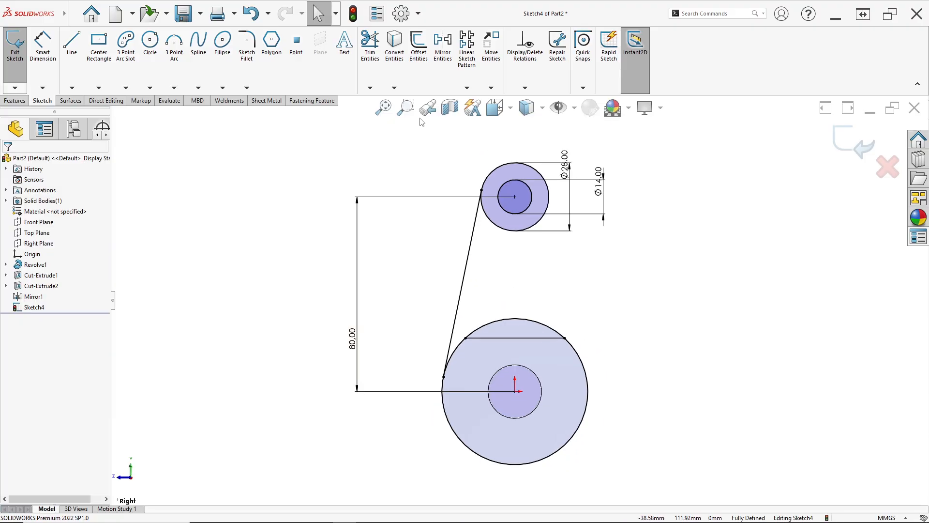
click(443, 54)
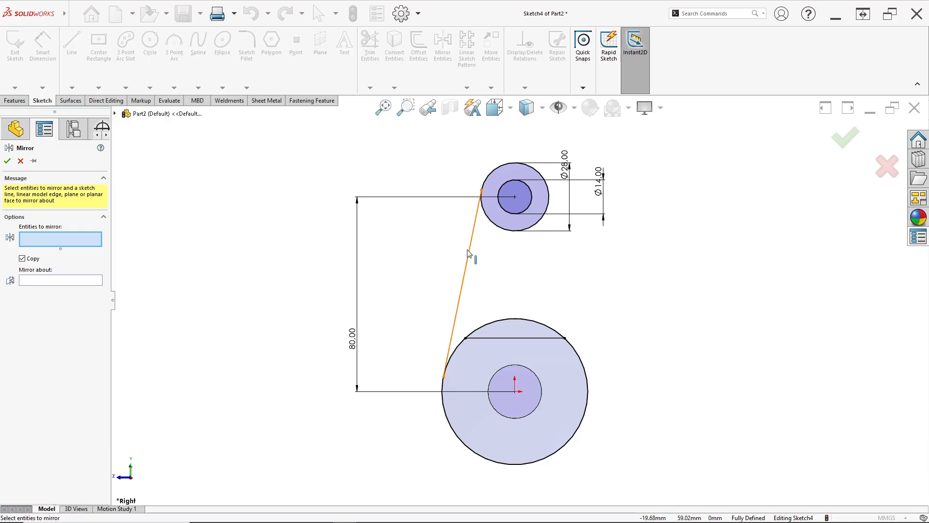
click(472, 249)
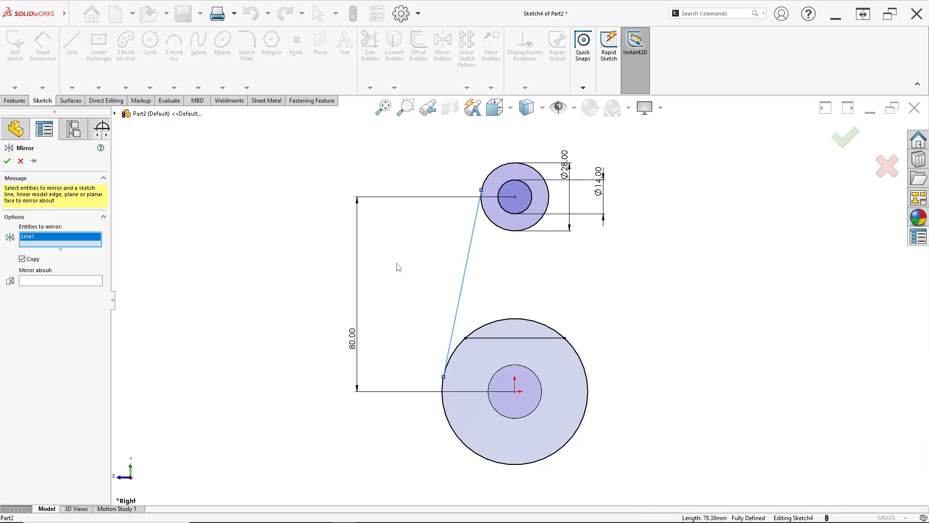
click(40, 282)
click(115, 115)
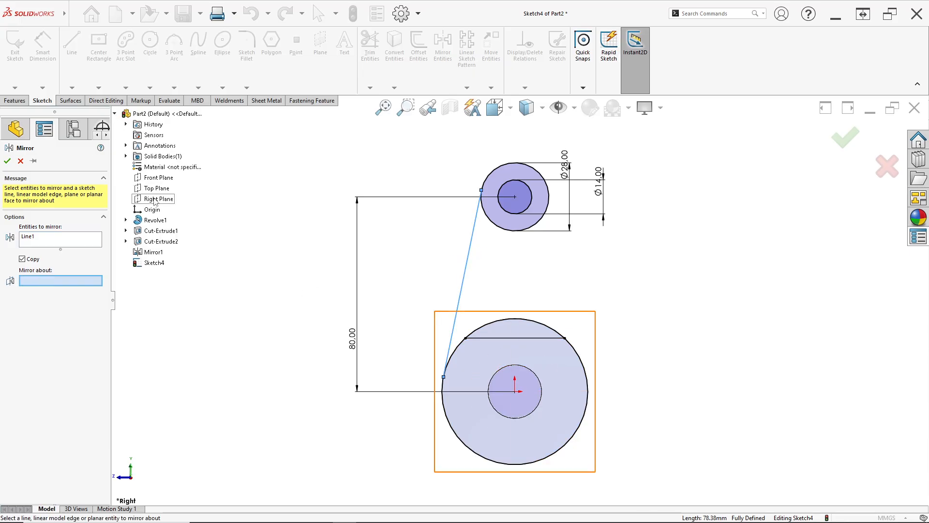
click(155, 179)
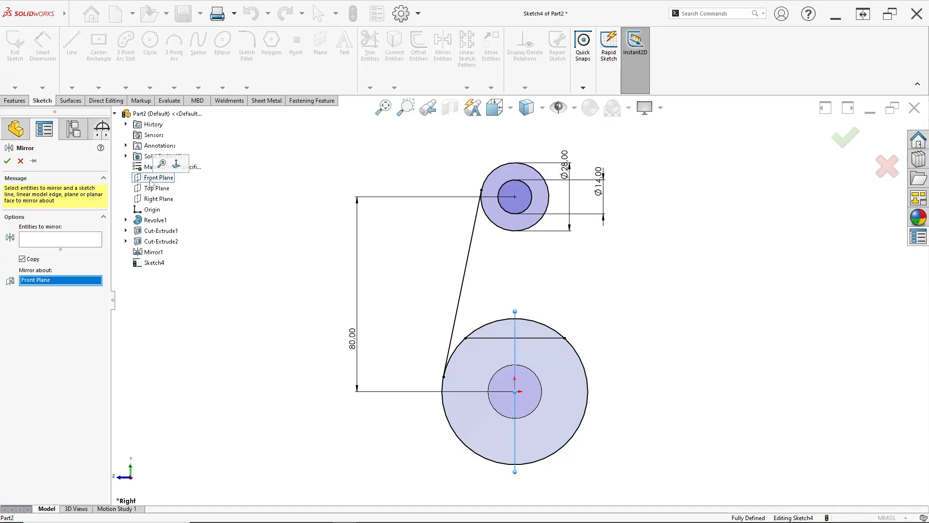
click(70, 242)
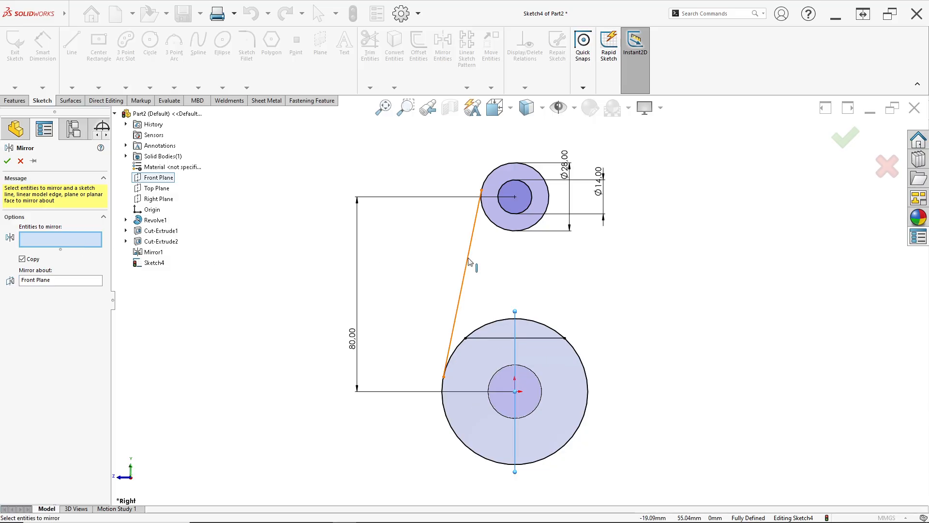
click(468, 262)
click(7, 161)
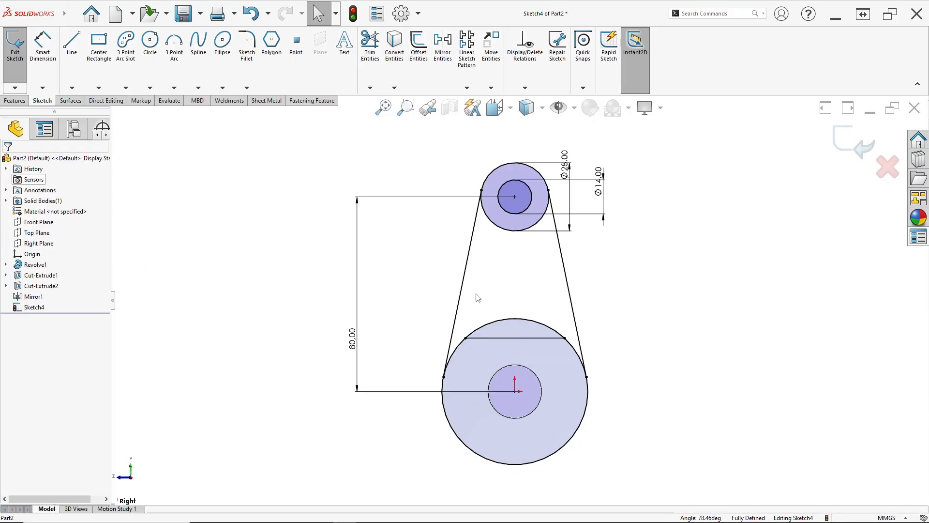
Trim away the inner hole circle and the lower arc of the cylinder outline between the two tangent points.
scroll(551, 332, down, 1)
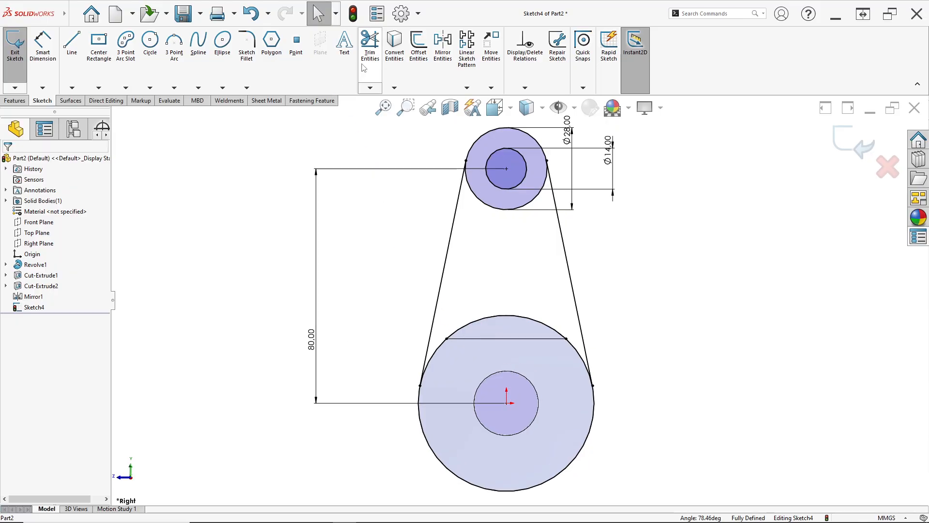
click(370, 46)
scroll(517, 298, up, 1)
drag(496, 402, 472, 432)
scroll(512, 400, down, 2)
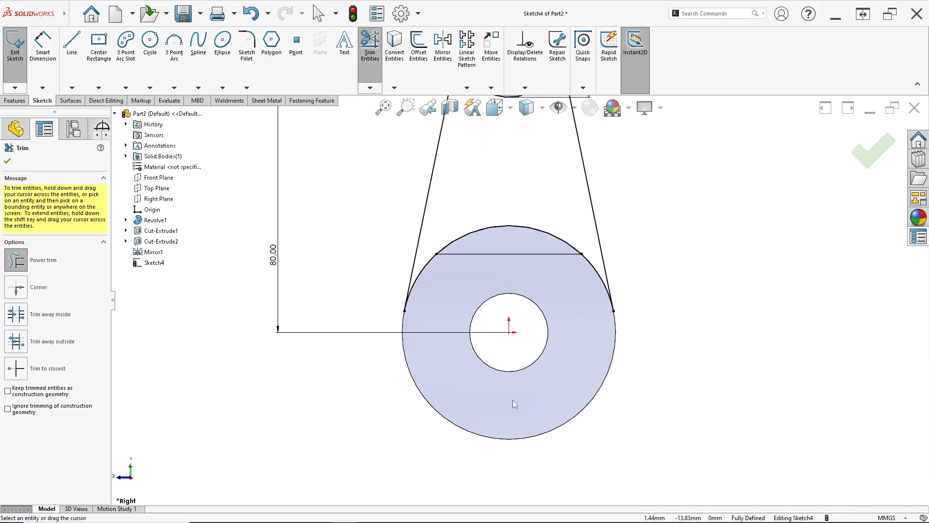
click(7, 160)
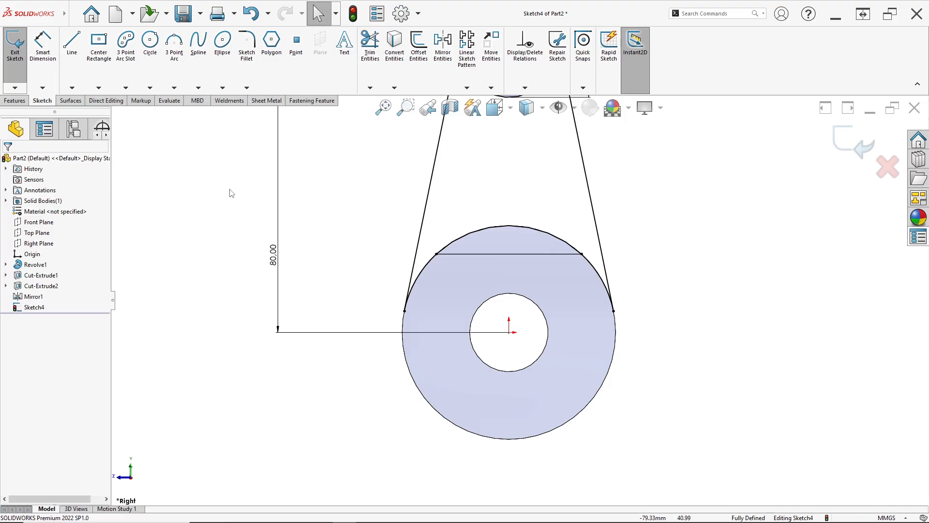
Start a boss extrude and select the arm region between the 28 mm circle, the slanted lines and the cylinder arc as its contour.
scroll(383, 222, up, 2)
scroll(435, 247, down, 1)
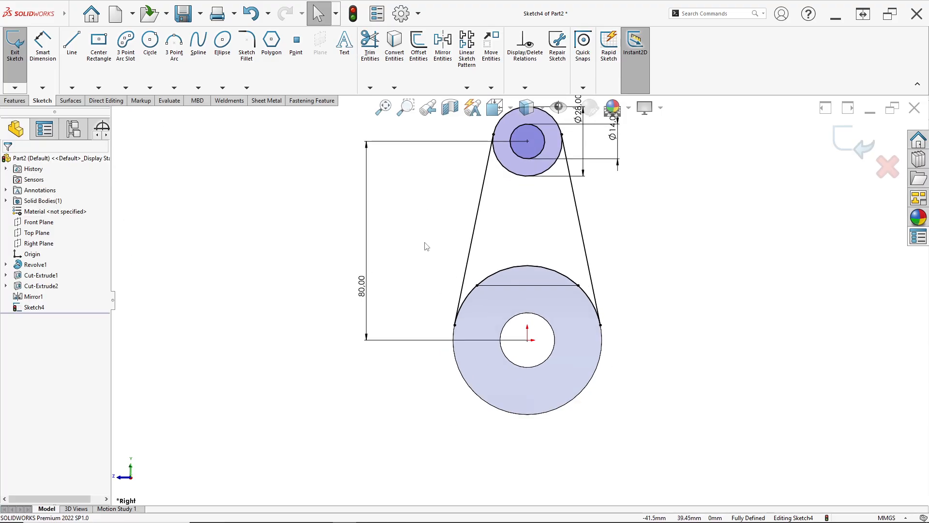
mouse_move(425, 246)
middle_down()
mouse_move(438, 245)
mouse_move(448, 263)
mouse_move(448, 243)
mouse_move(457, 269)
mouse_move(535, 245)
mouse_move(529, 259)
middle_up()
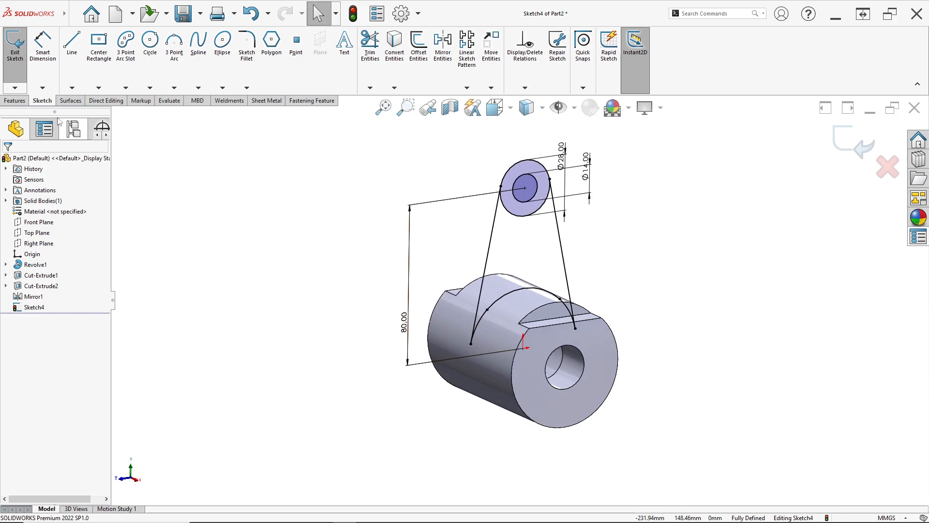
click(14, 100)
click(17, 43)
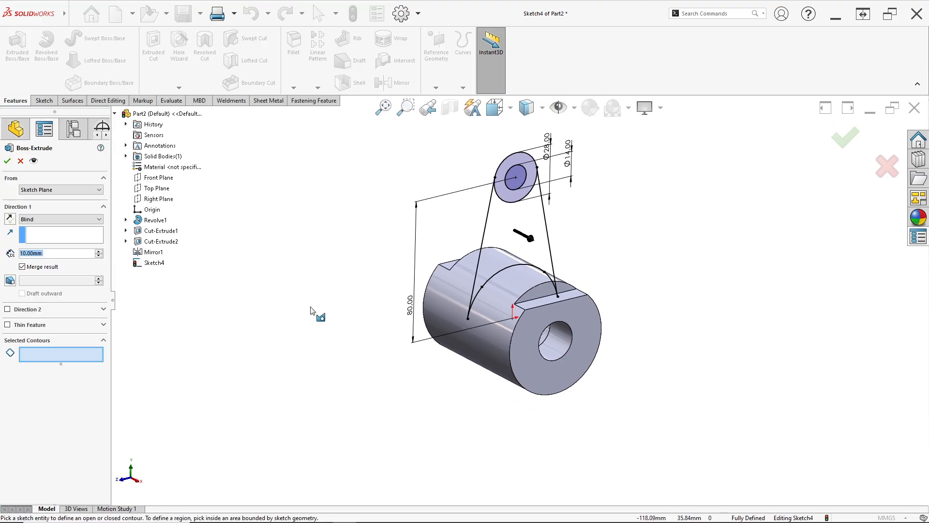
click(66, 352)
scroll(544, 201, down, 3)
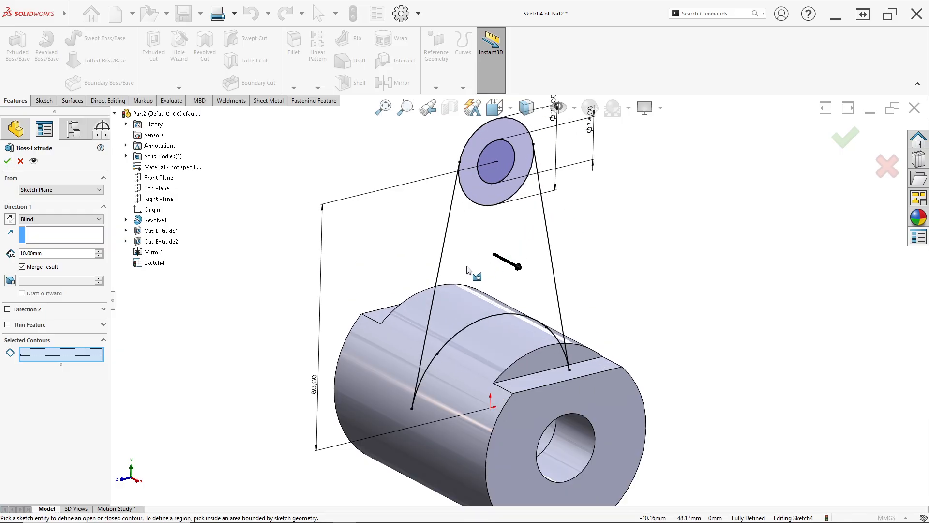
click(469, 260)
key(alt+Tab)
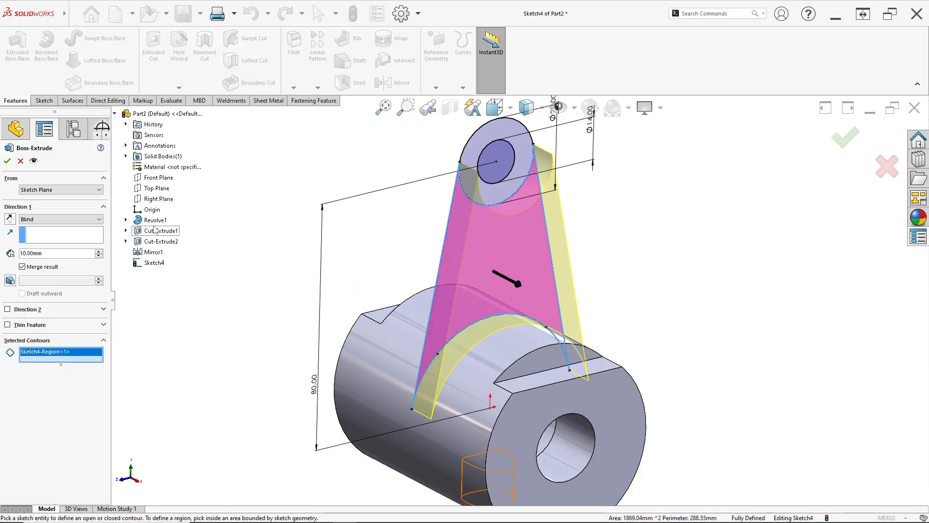
Extrude the arm region 10 mm, starting from a 15 mm offset of the sketch plane, after checking the reference drawing.
click(48, 189)
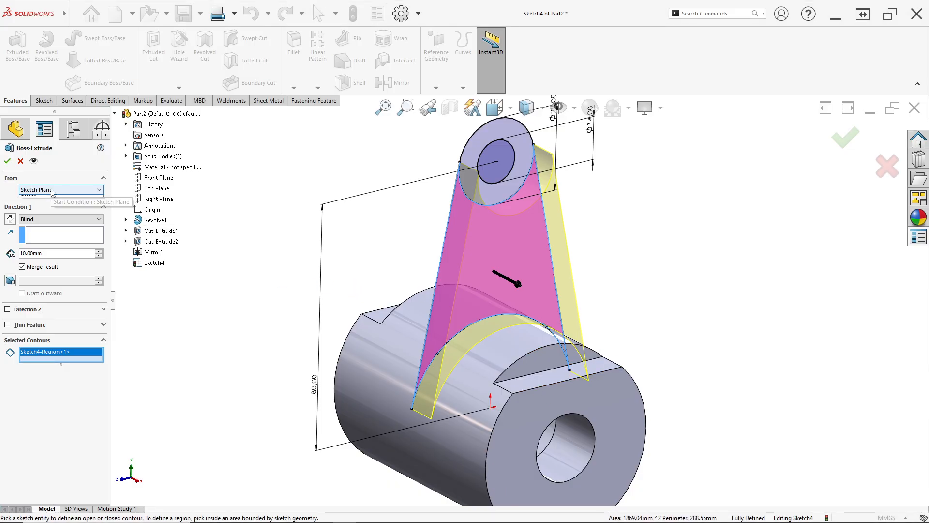
click(50, 217)
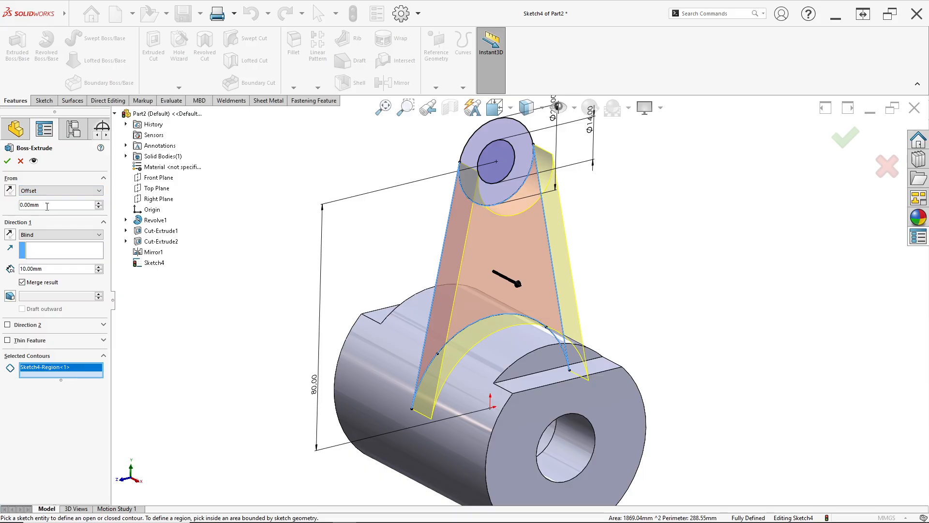
text(1)
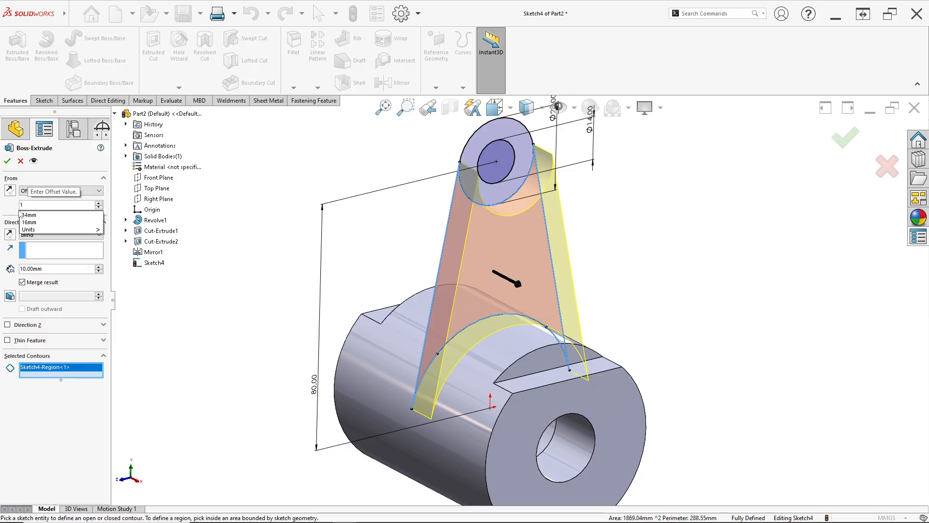
text(5)
key(Return)
key(alt+Tab)
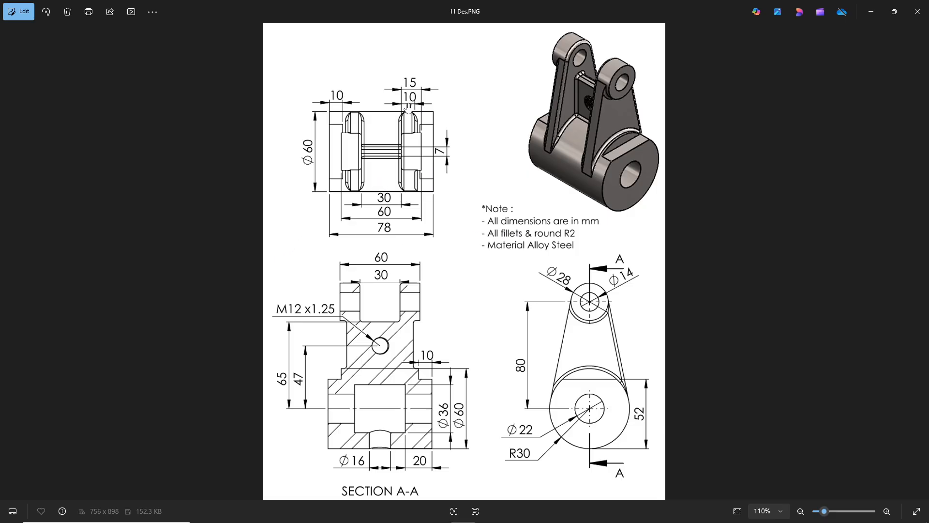
key(alt+Tab)
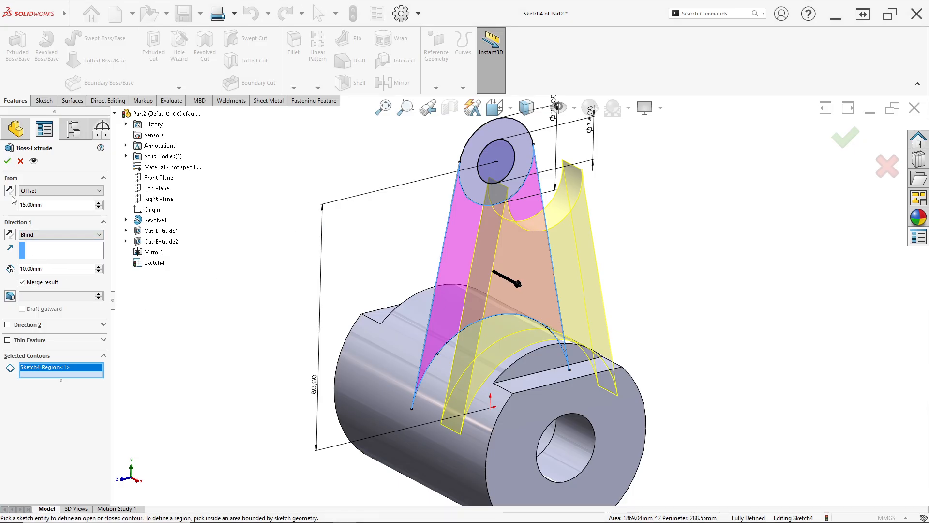
click(7, 161)
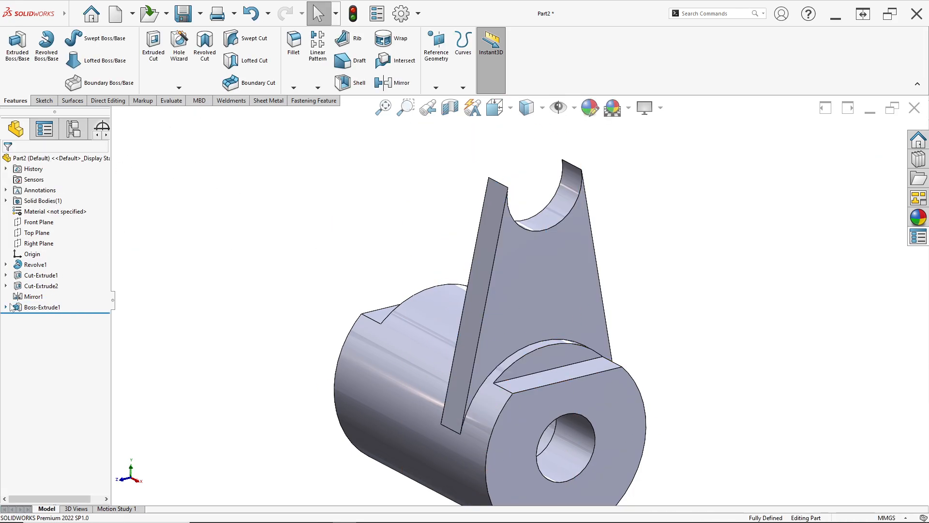
Reuse the arm sketch for a second boss extrude of the ring between the 14 mm and 28 mm circles, starting at a 15 mm offset.
click(34, 307)
click(32, 316)
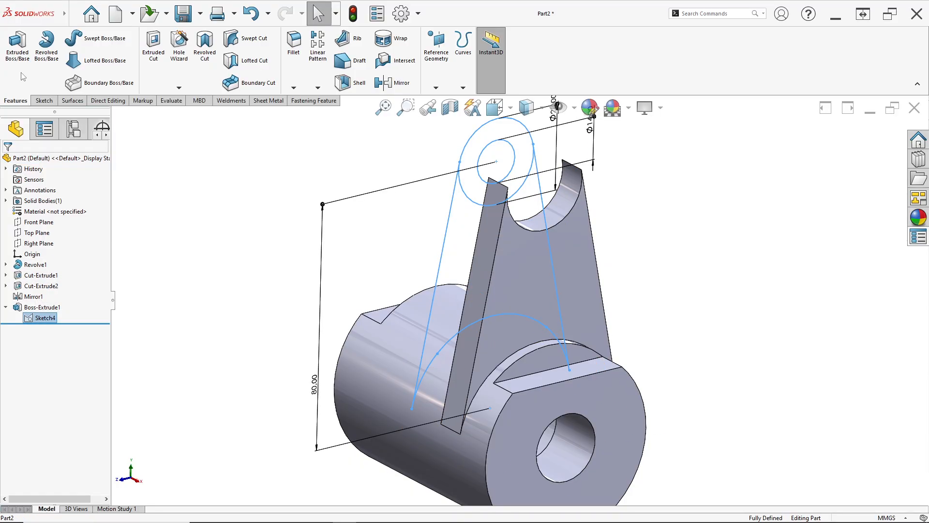
click(18, 57)
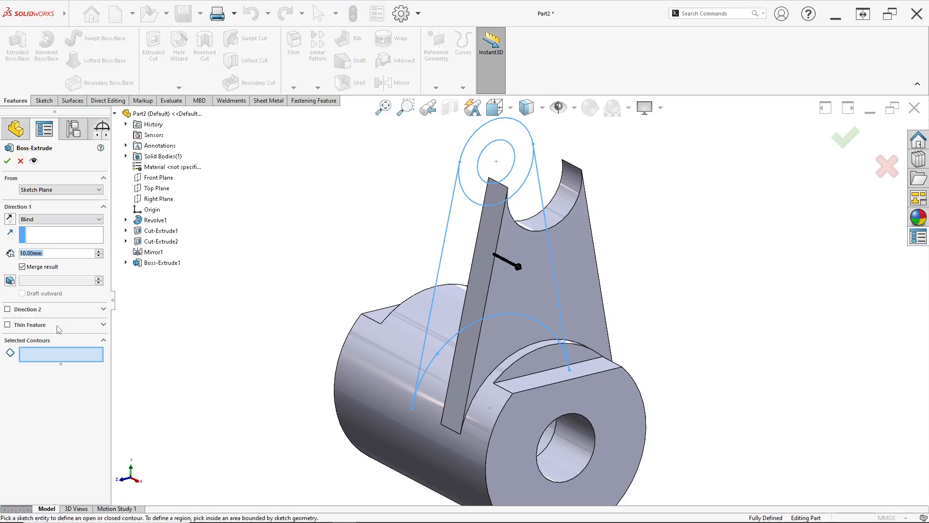
click(468, 175)
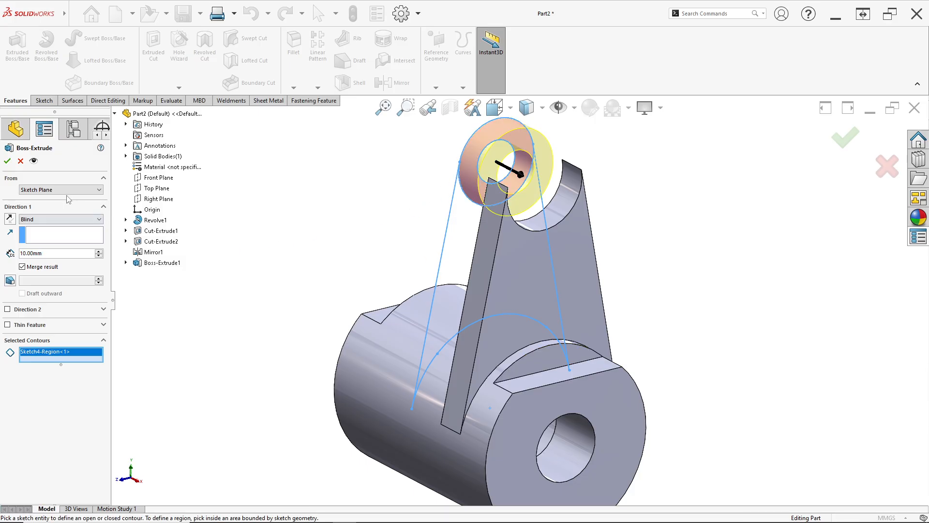
click(59, 190)
click(49, 219)
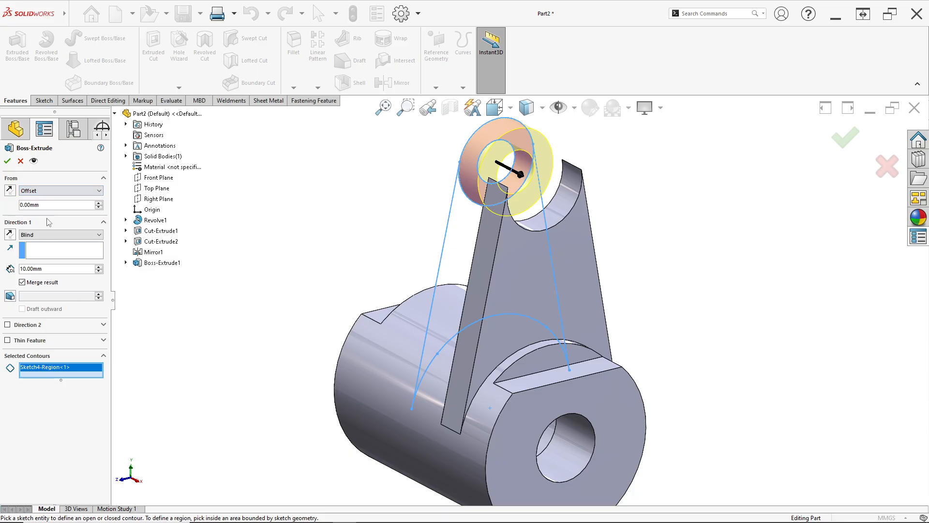
text(15)
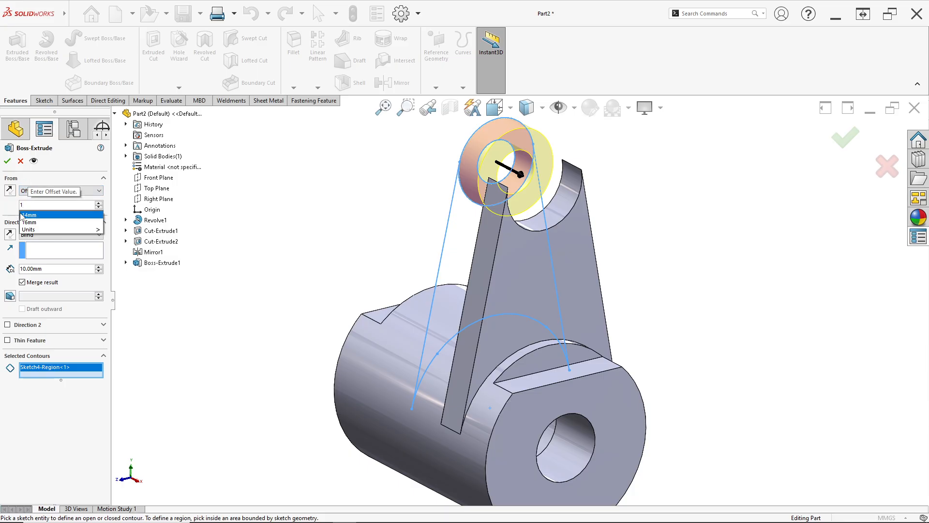
key(Return)
Check the boss thickness in the reference drawing, set the ring's extrusion depth to 15 mm and complete the feature.
key(alt+Tab)
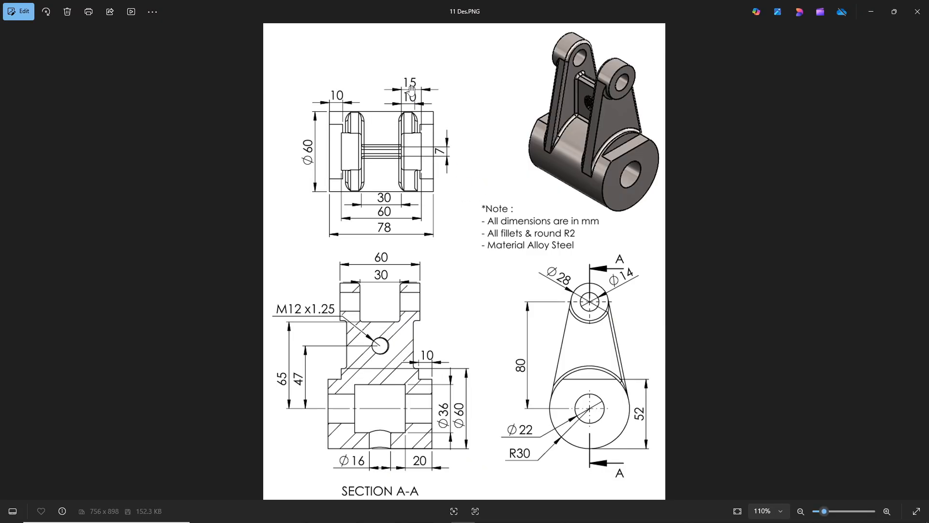
key(alt+Tab)
text(15)
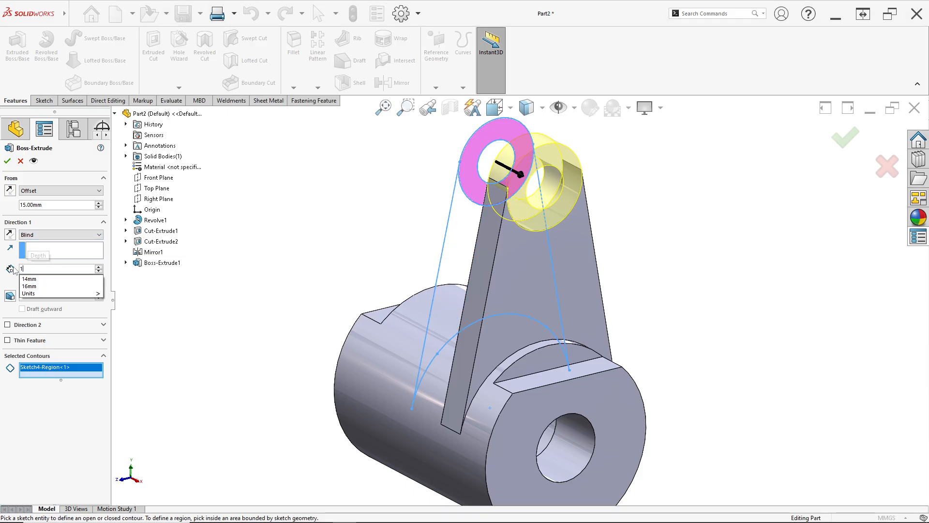
key(Return)
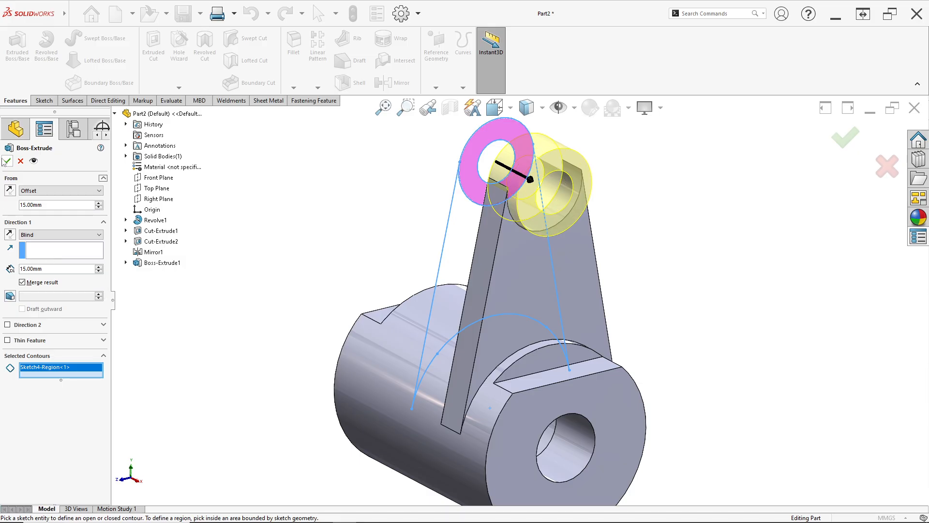
click(6, 161)
Examine the arm and boss in isometric view and compare them with the two-armed layout in the reference drawing.
middle_drag(460, 255, 450, 339)
scroll(489, 314, up, 5)
key(space)
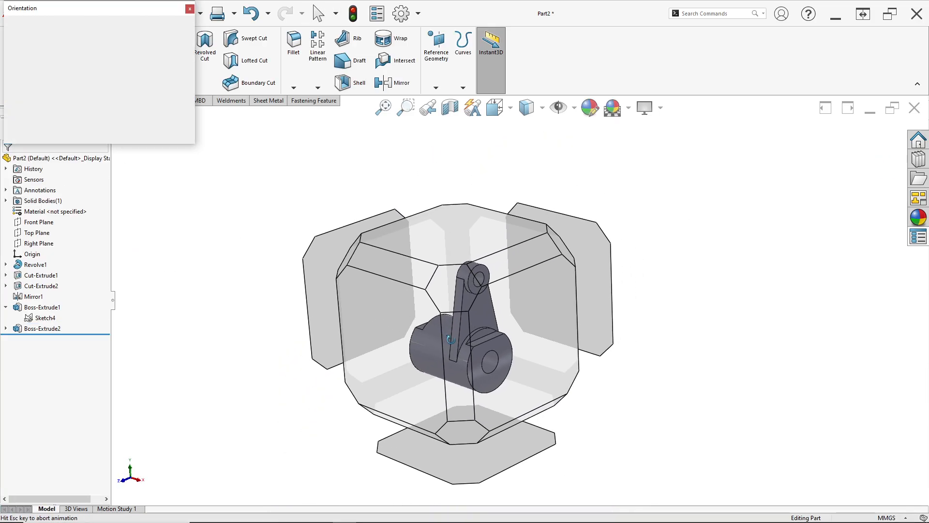
click(391, 320)
ctrl+middle_drag(562, 328, 521, 335)
key(alt+Tab)
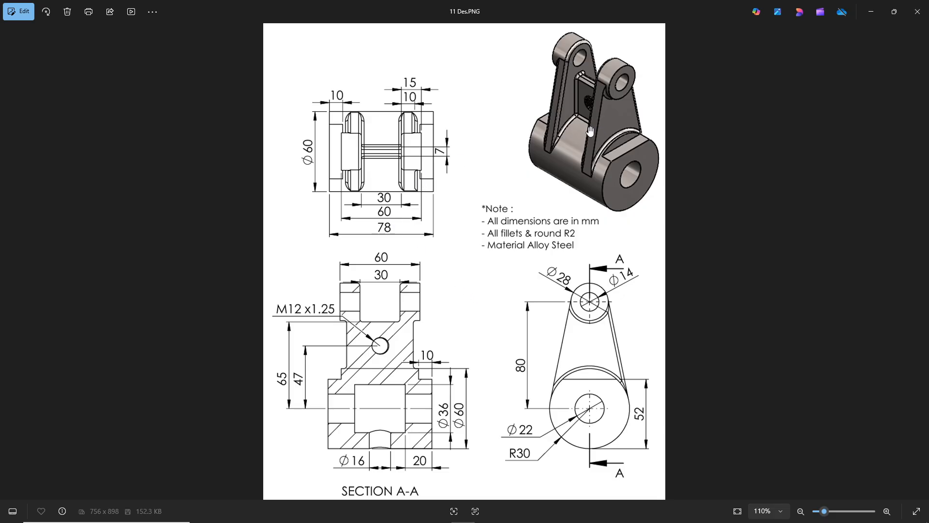
key(alt+Tab)
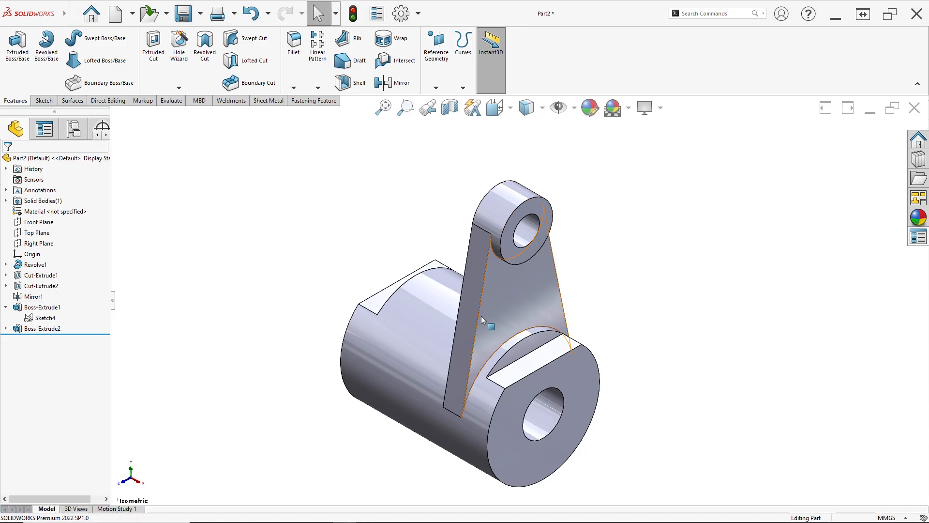
key(alt+Tab)
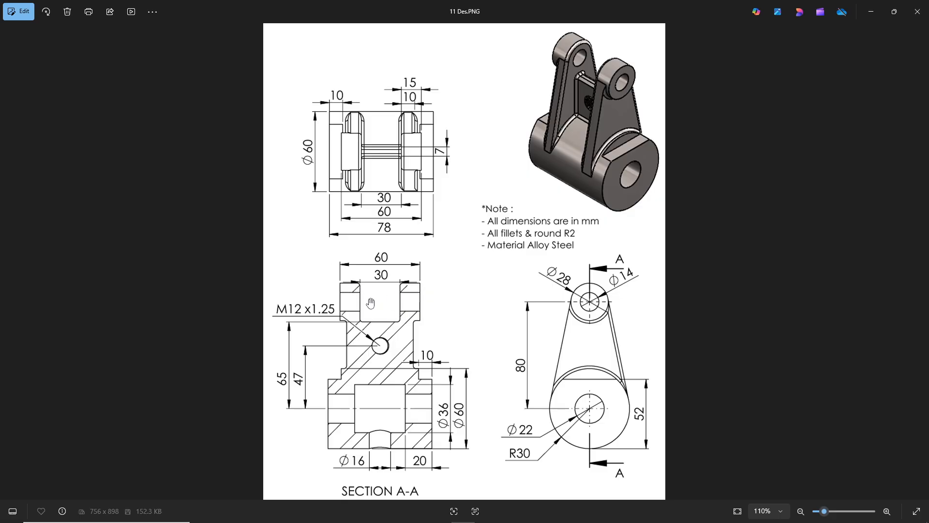
key(alt+Tab)
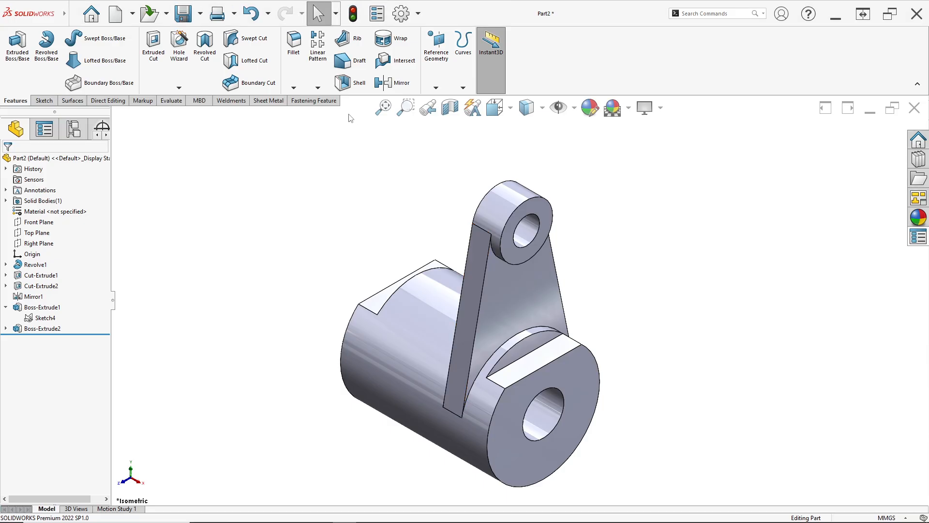
Mirror the arm extrusion and the upper boss extrusion about the Right Plane to create the second arm.
click(393, 82)
click(45, 266)
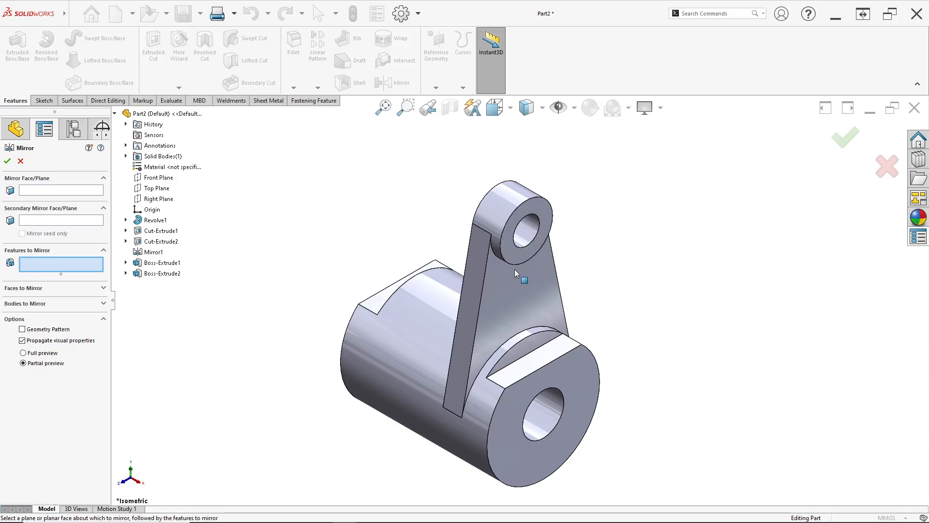
click(497, 306)
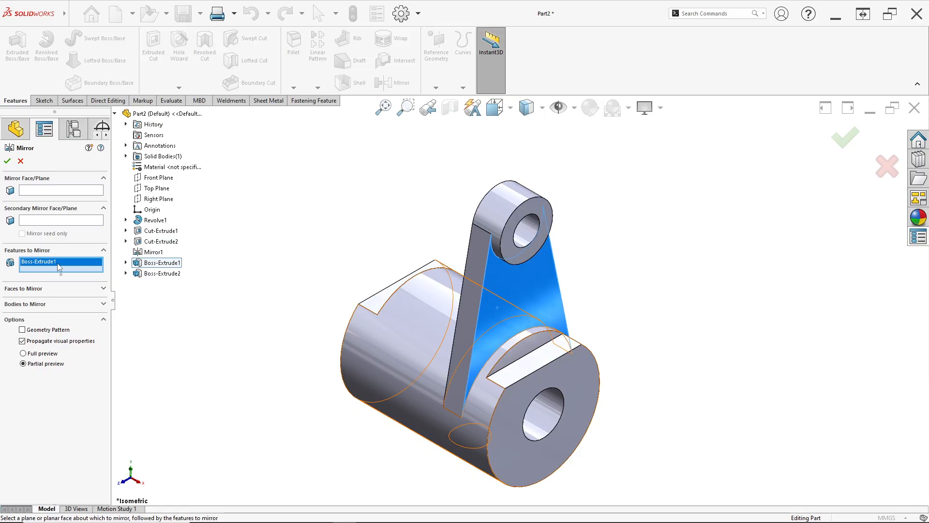
scroll(504, 259, down, 3)
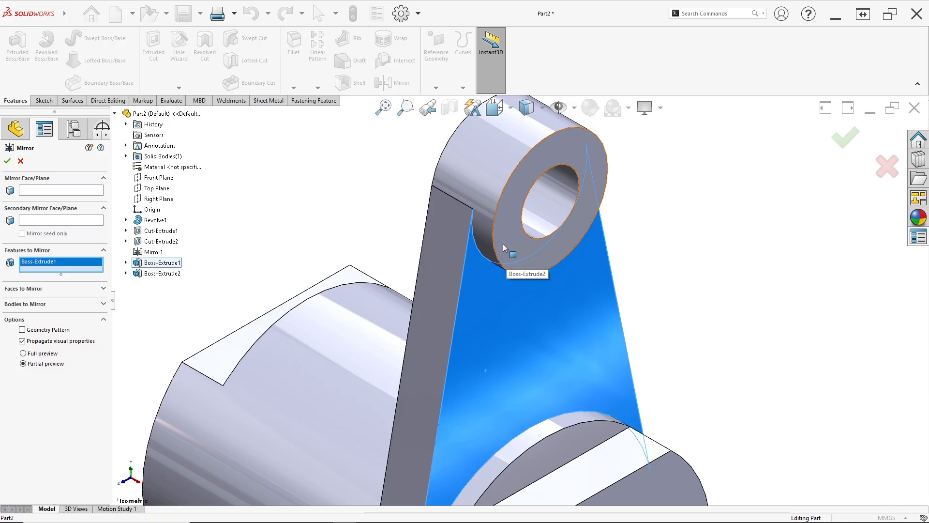
click(503, 244)
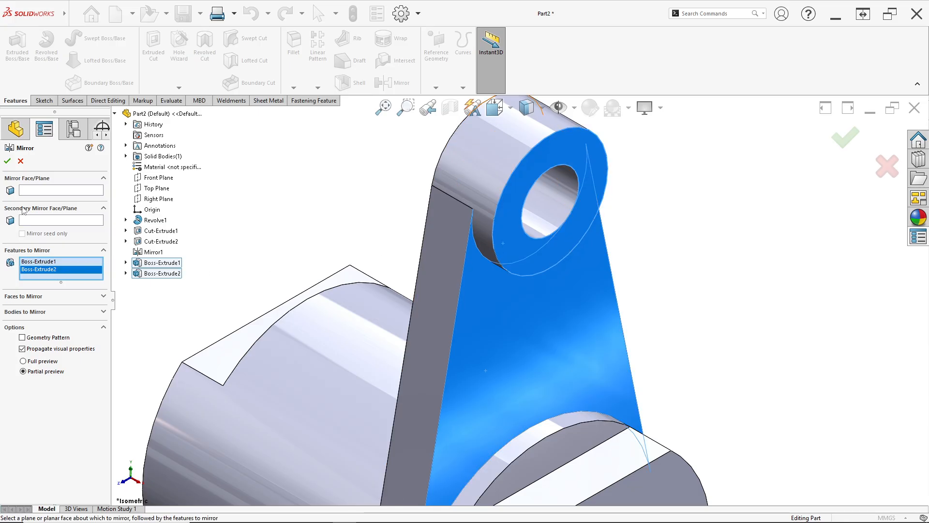
click(30, 191)
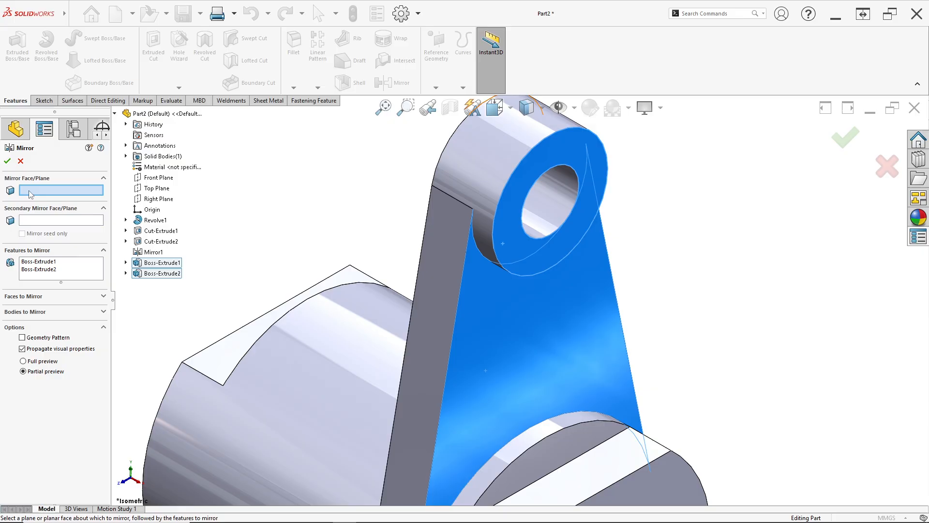
click(150, 199)
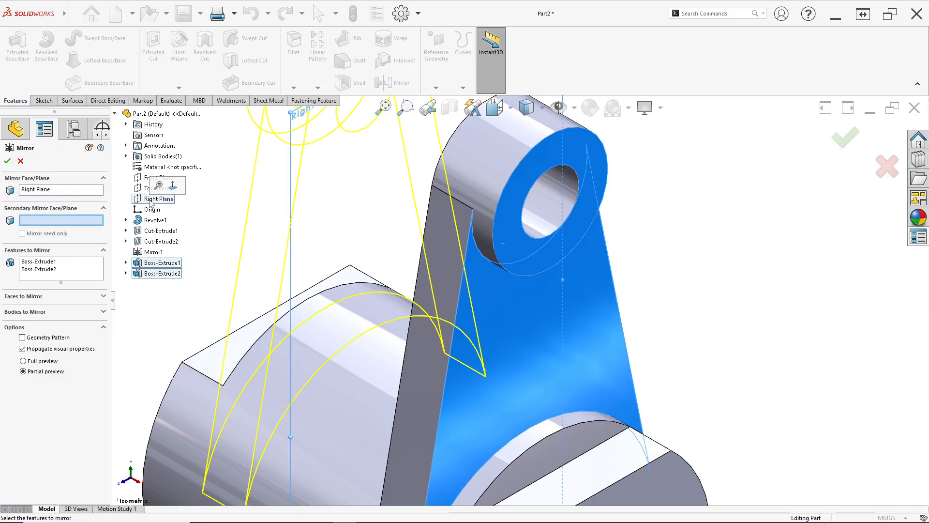
click(7, 164)
scroll(457, 266, up, 5)
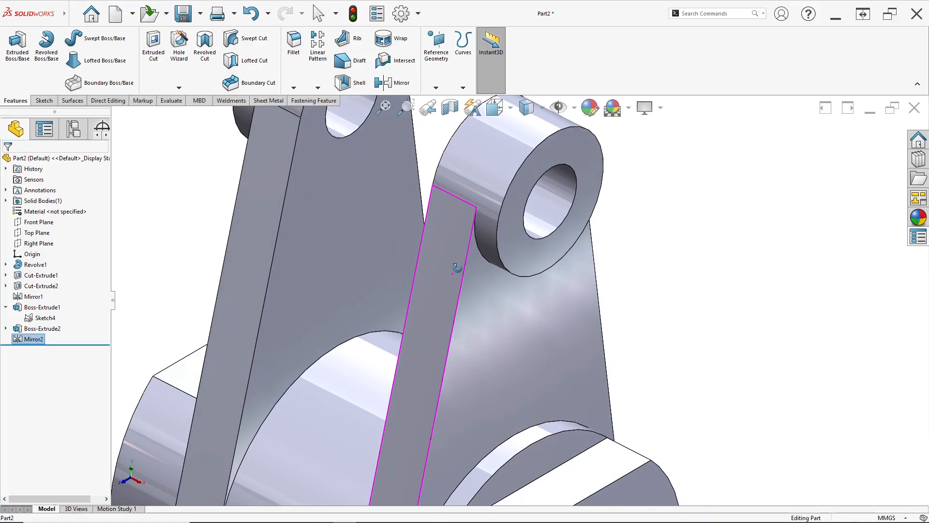
mouse_move(422, 284)
middle_down()
mouse_move(528, 263)
mouse_move(481, 284)
mouse_move(425, 266)
mouse_move(428, 286)
mouse_move(420, 286)
middle_up()
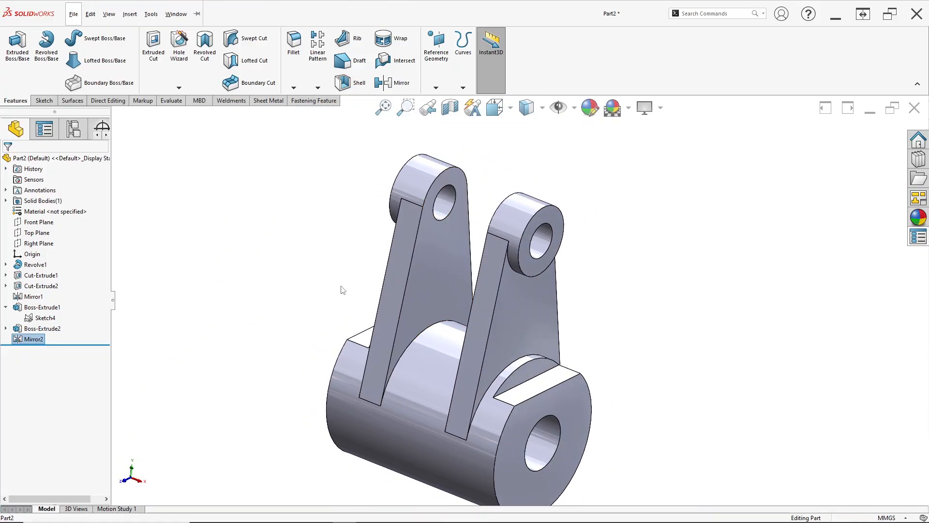
After checking the reference drawing, sketch a horizontal line on the Front Plane between the arms' inner edges, about 59 mm above the origin.
key(alt+Tab)
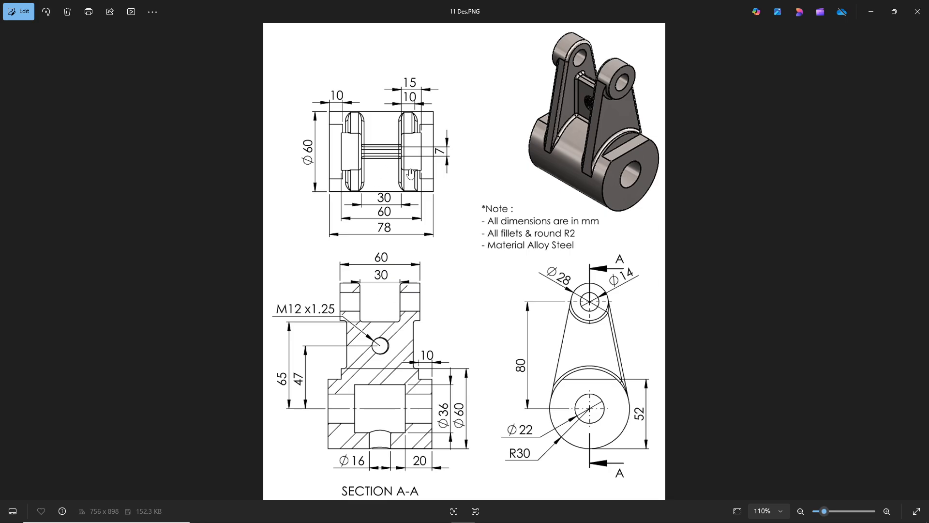
key(alt+Tab)
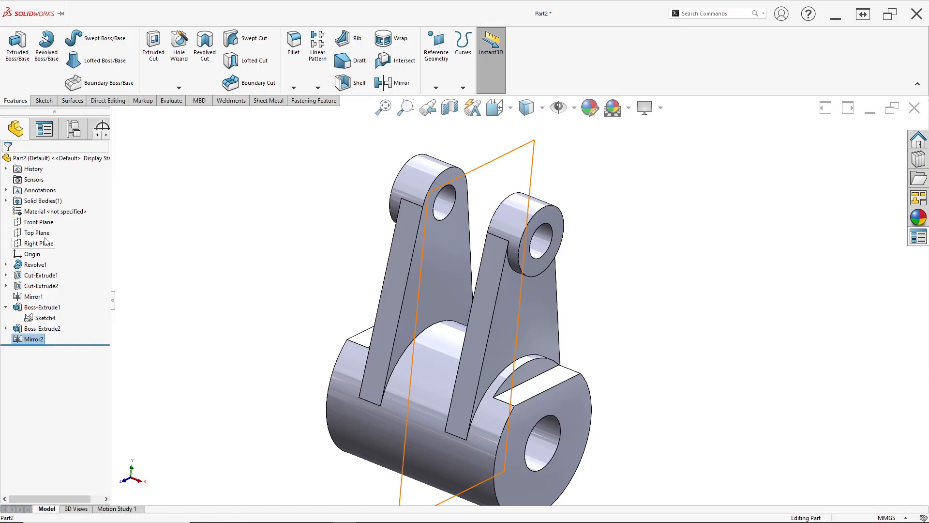
right_click(39, 222)
click(50, 210)
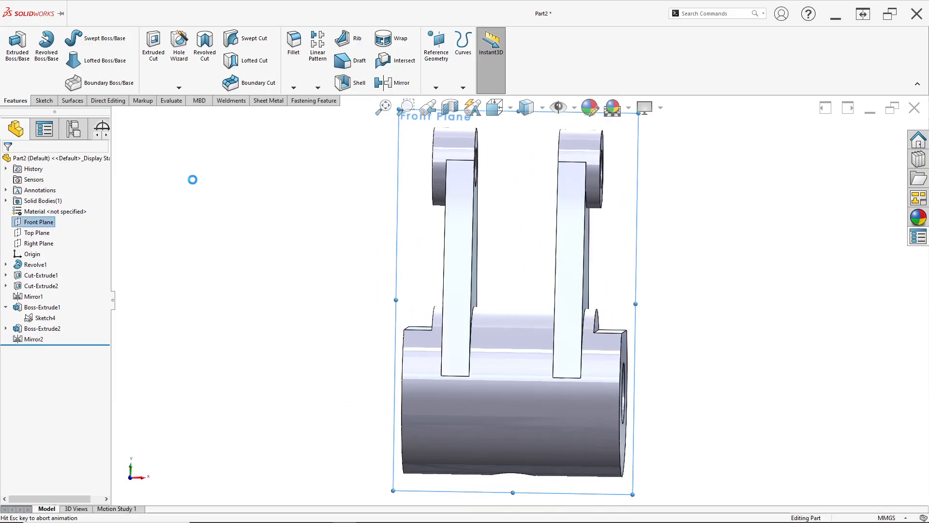
click(81, 51)
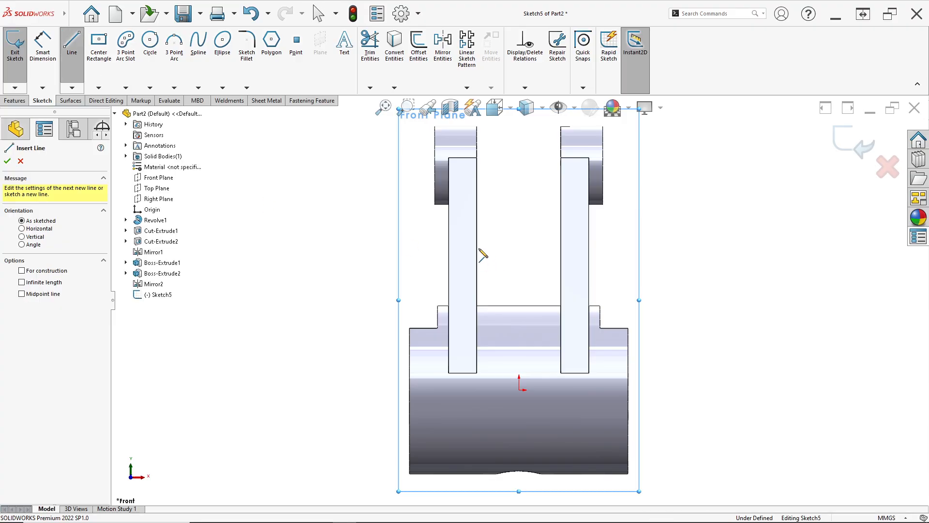
click(476, 225)
click(560, 225)
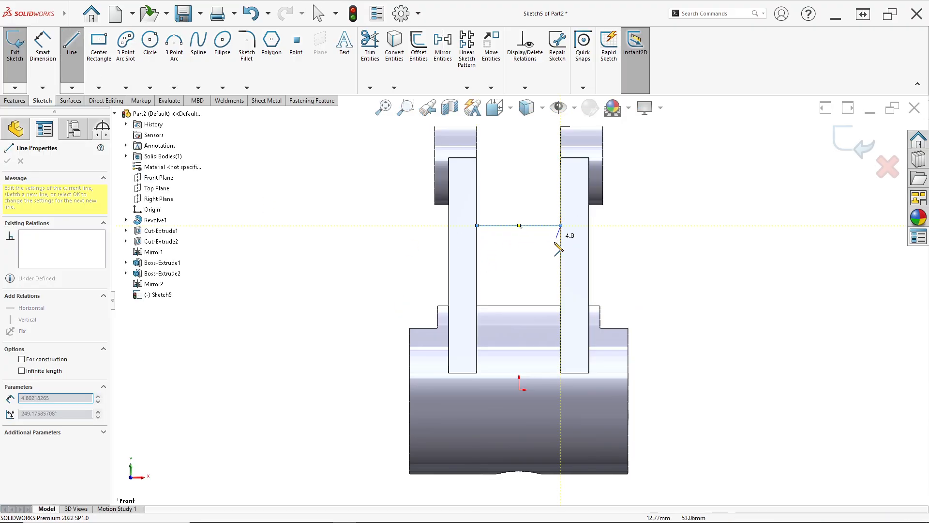
click(64, 74)
Dimension the line's height above the origin as 65 mm, taking the value from the reference drawing.
click(42, 44)
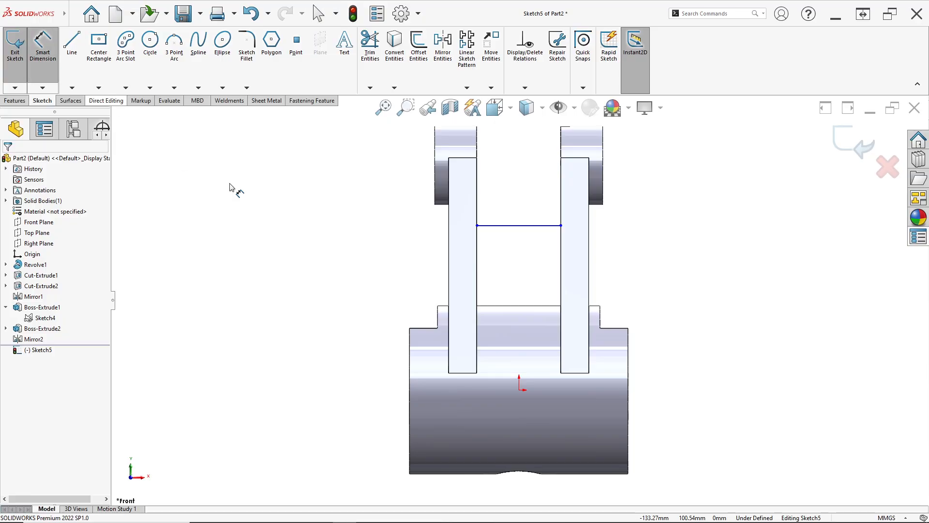
click(504, 226)
click(519, 390)
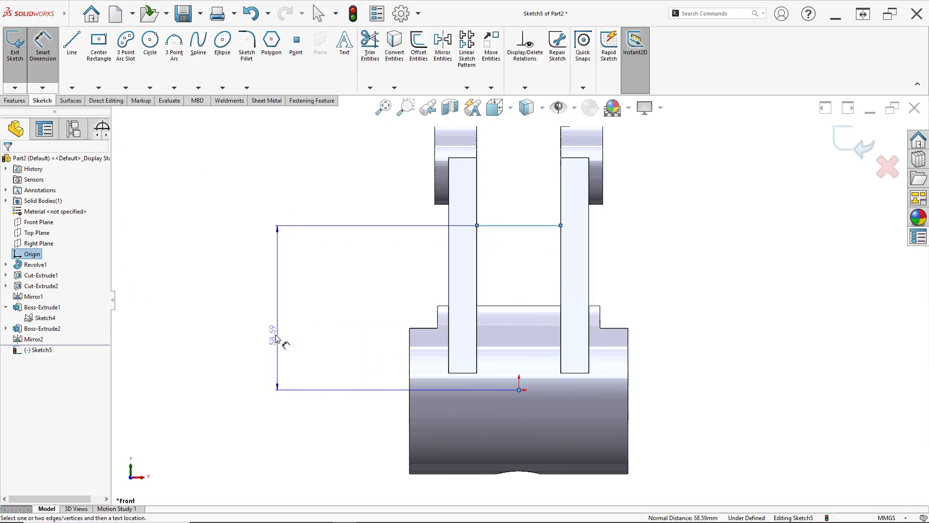
key(alt+Tab)
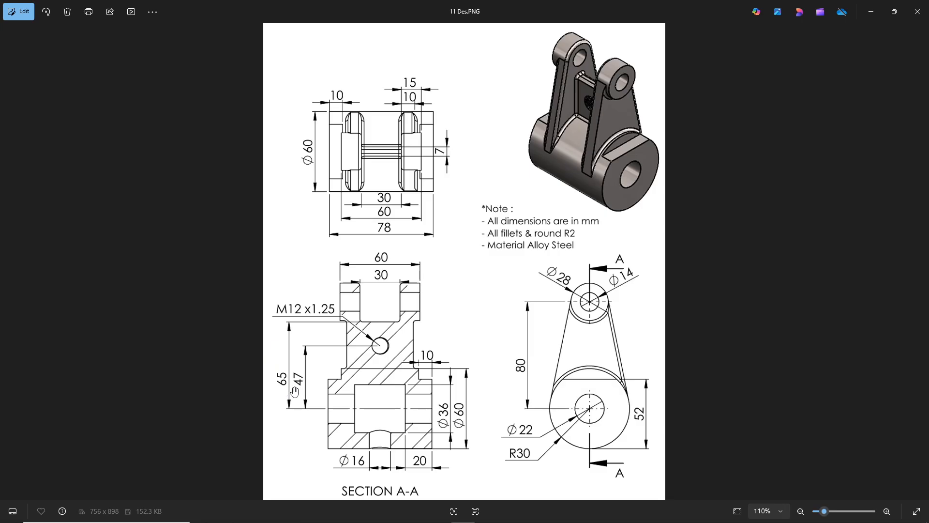
key(alt+Tab)
key(alt+Tab)
key(alt+Tab)
text(65)
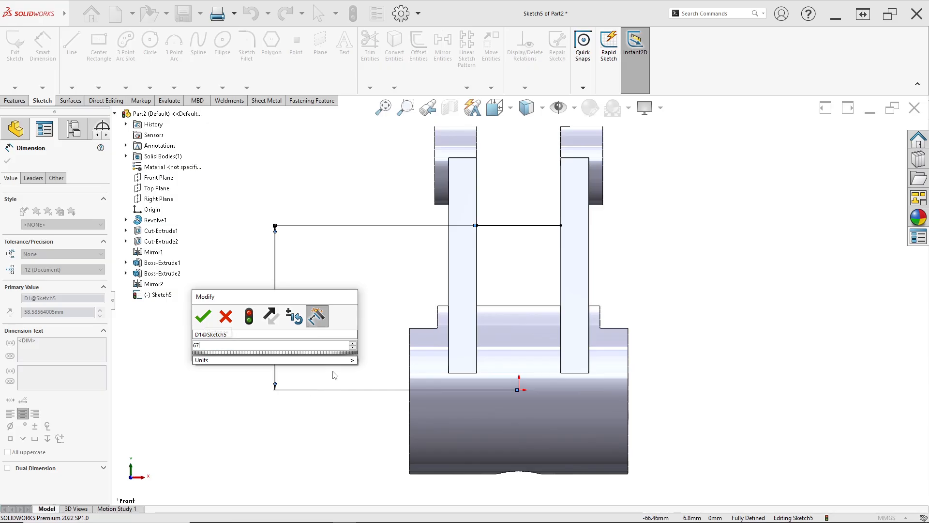
key(Return)
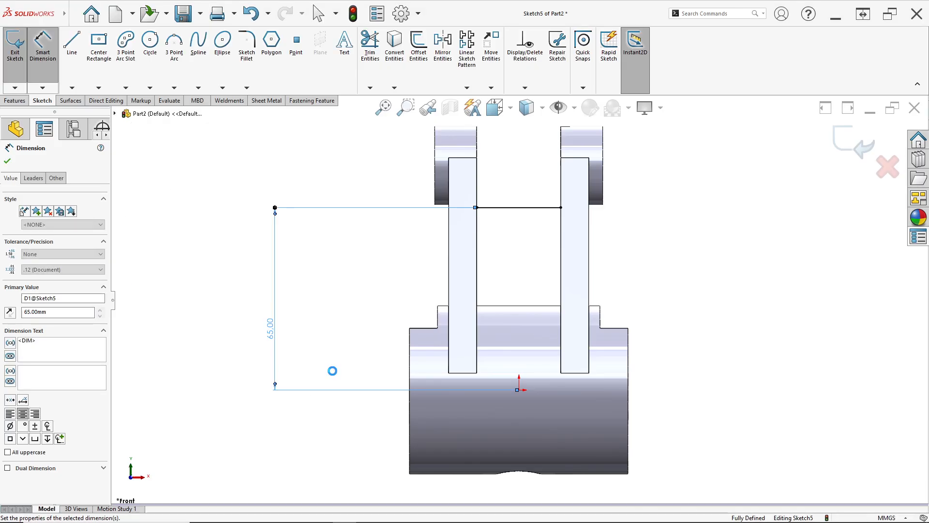
Create a rib from the line down to the cylinder, with a thickness of 7 mm on both sides.
click(12, 101)
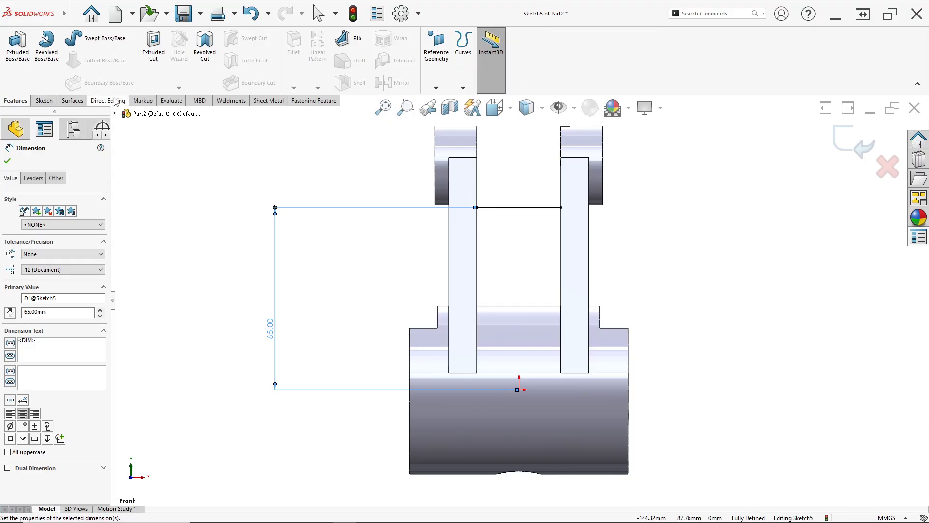
click(344, 39)
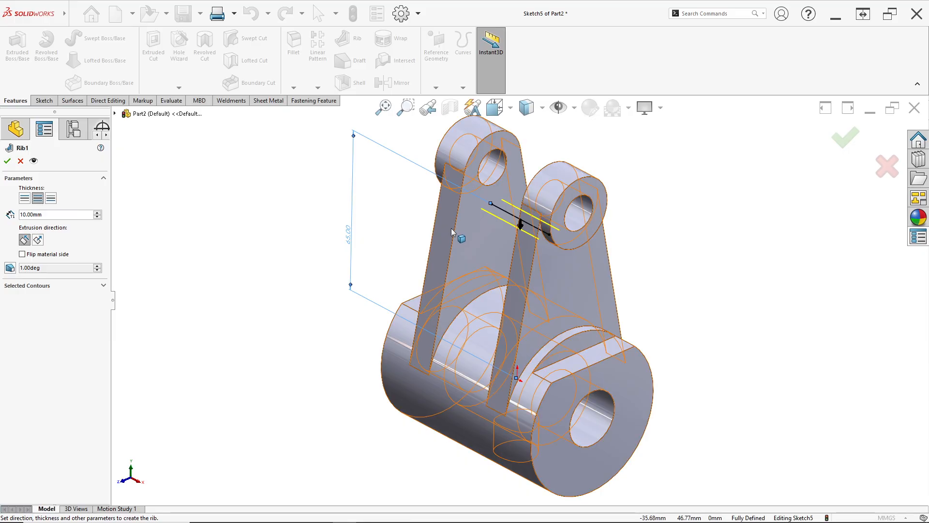
scroll(457, 224, down, 2)
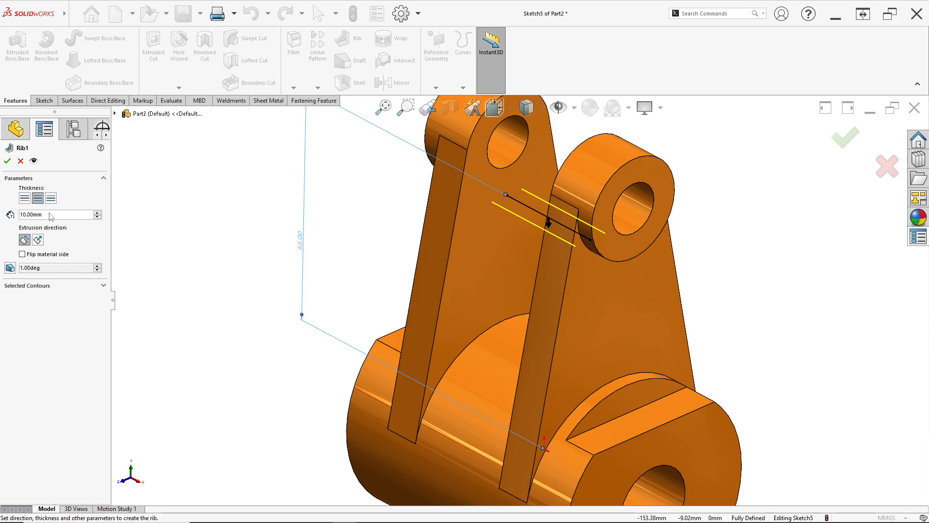
drag(51, 216, 12, 224)
text(7)
key(Return)
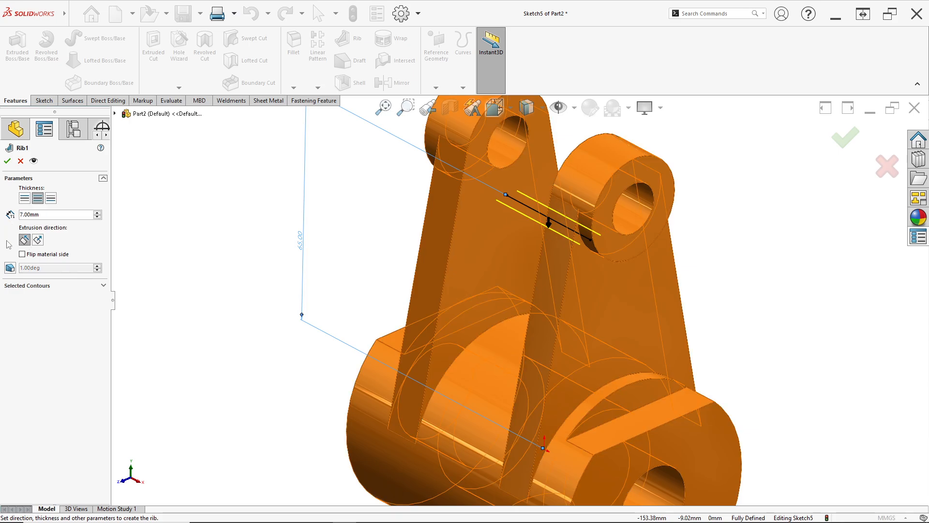
scroll(545, 237, down, 4)
middle_drag(535, 230, 536, 235)
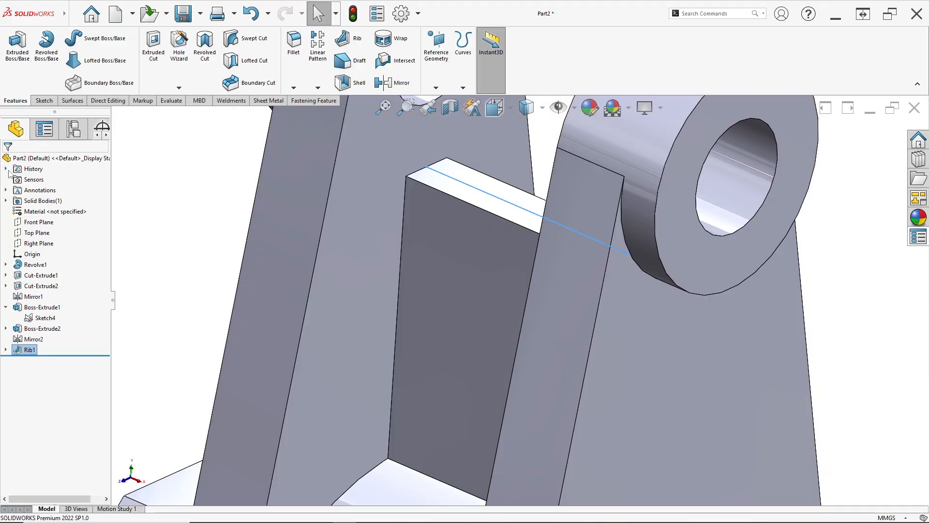
scroll(503, 325, up, 5)
mouse_move(517, 366)
middle_down()
mouse_move(518, 306)
mouse_move(512, 348)
middle_up()
Check the hole callout in the reference drawing, sketch a circle about 16 mm in diameter on the rib's front face and align its centre vertically with the origin.
key(alt+Tab)
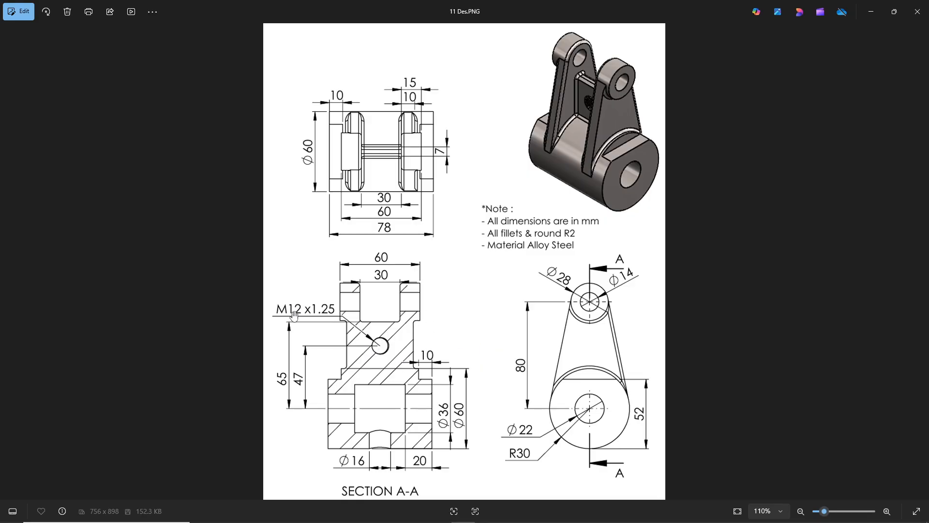
key(alt+Tab)
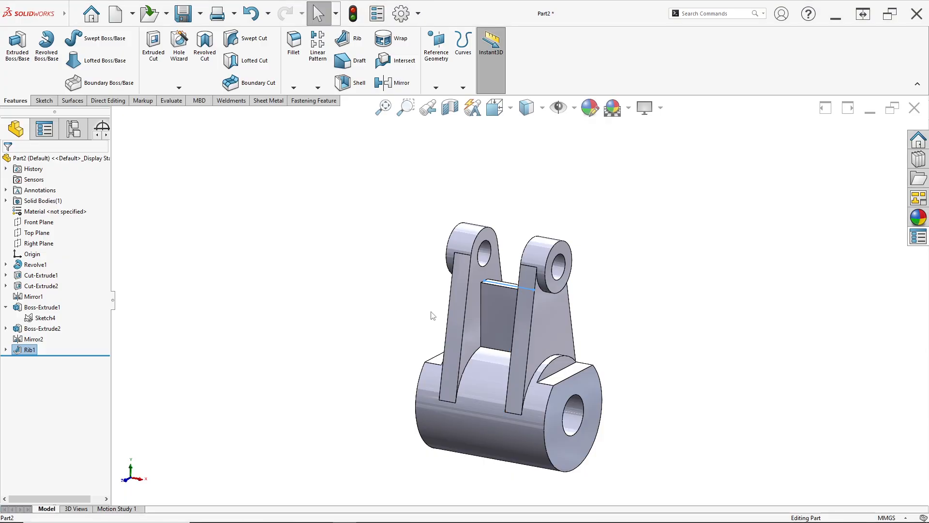
scroll(490, 315, down, 3)
right_click(487, 303)
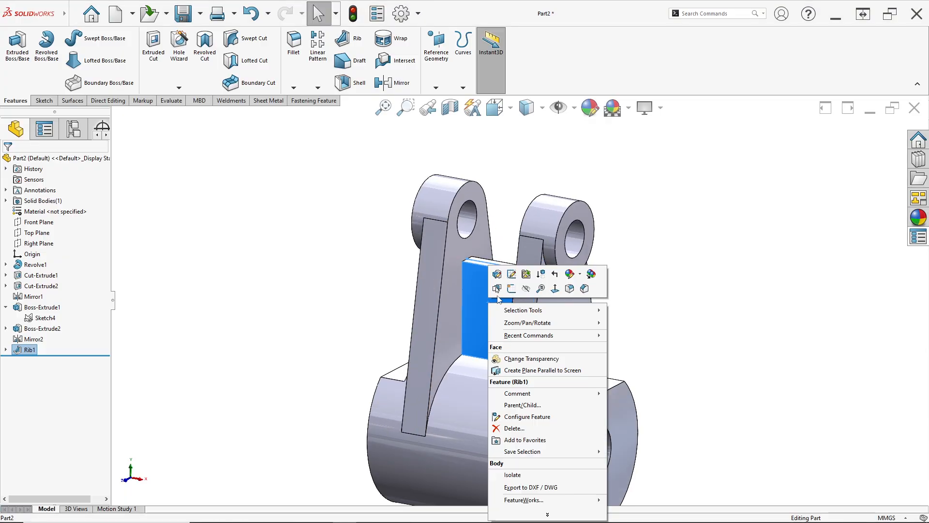
click(532, 292)
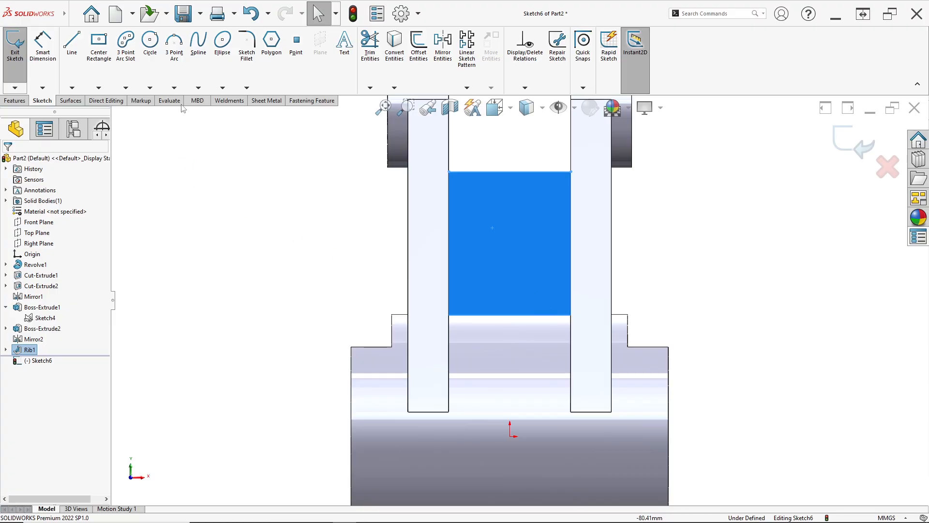
click(150, 42)
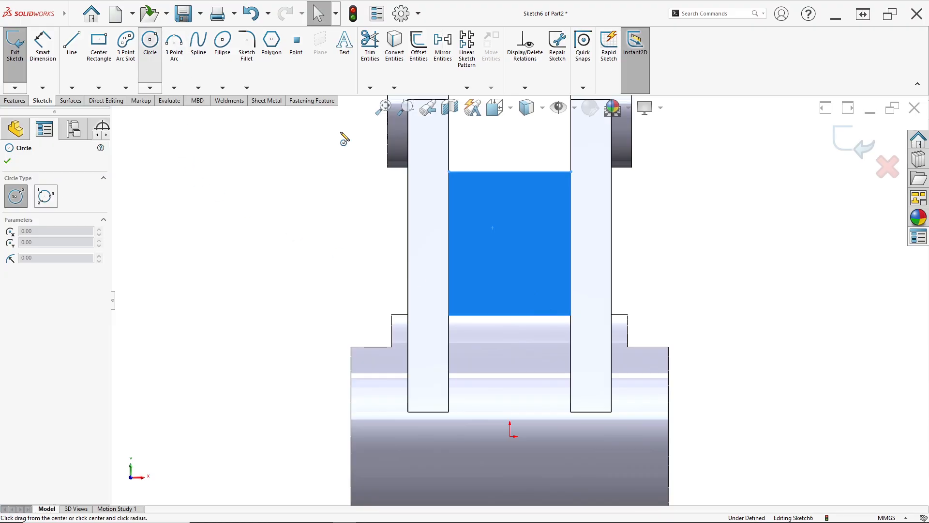
click(510, 241)
click(532, 264)
key(Escape)
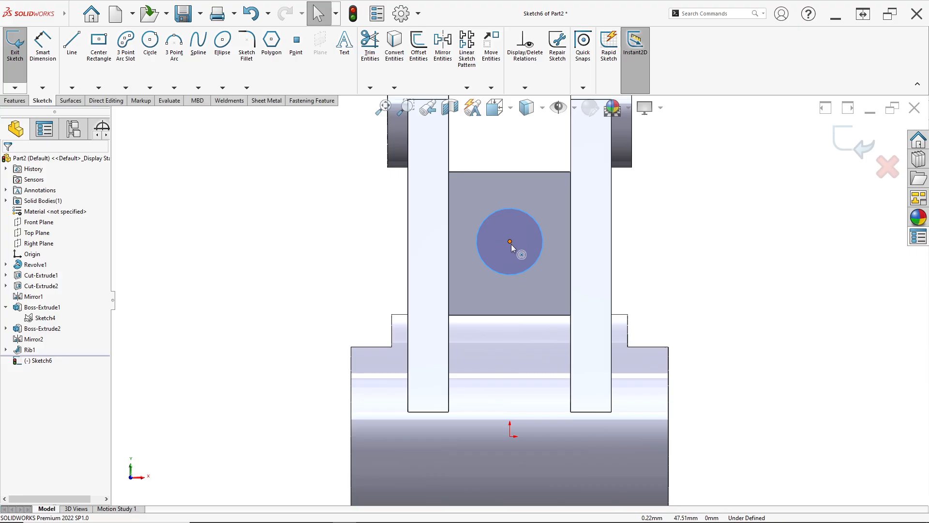
click(510, 241)
ctrl+click(512, 437)
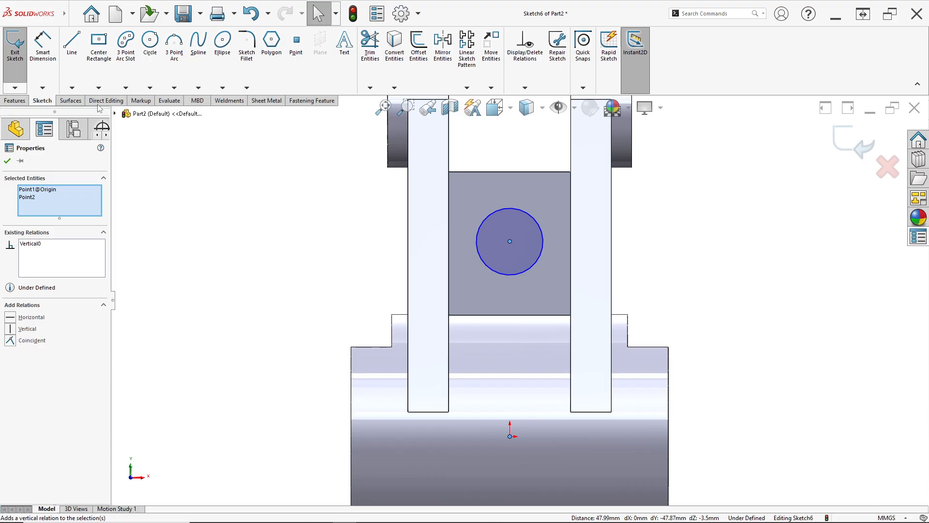
Dimension the circle on the rib face with a diameter of 12 mm.
click(44, 52)
click(485, 217)
click(360, 217)
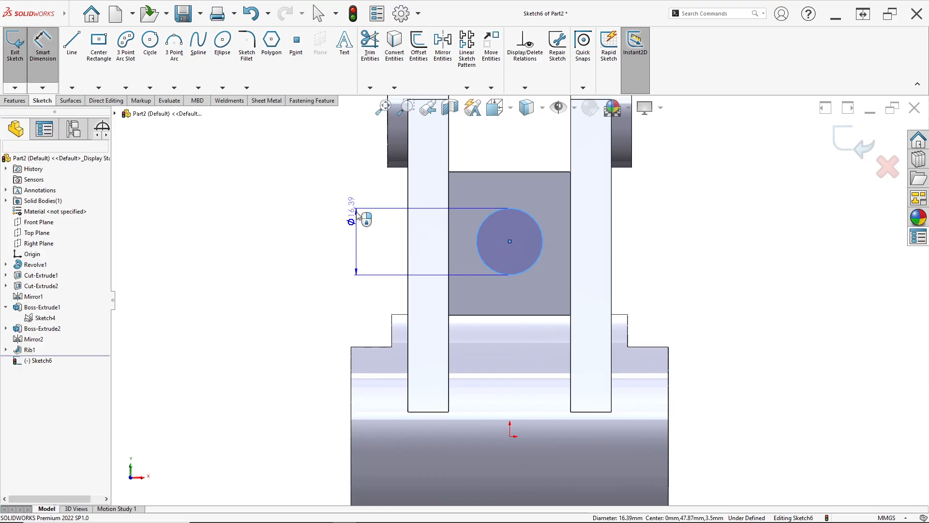
text(12)
key(Return)
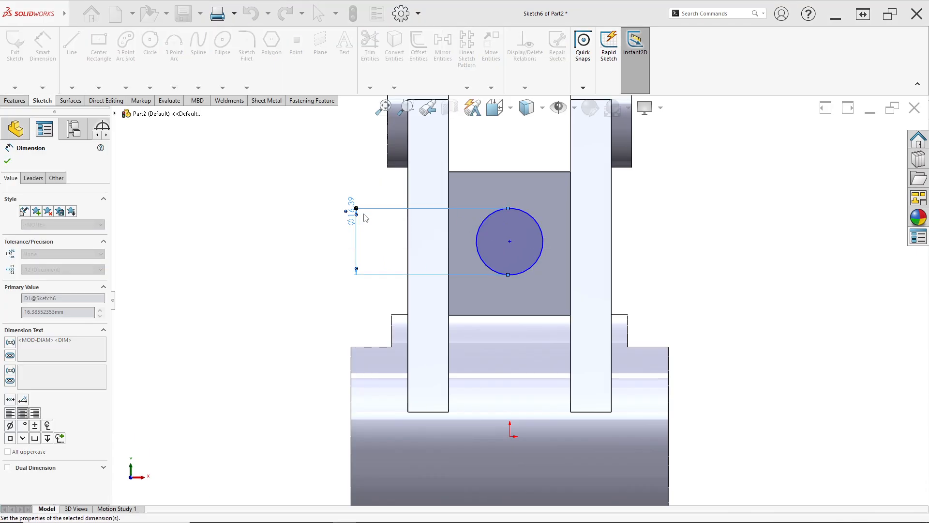
Dimension the circle centre's height above the origin as 47 mm, taking the value from the reference drawing.
click(509, 241)
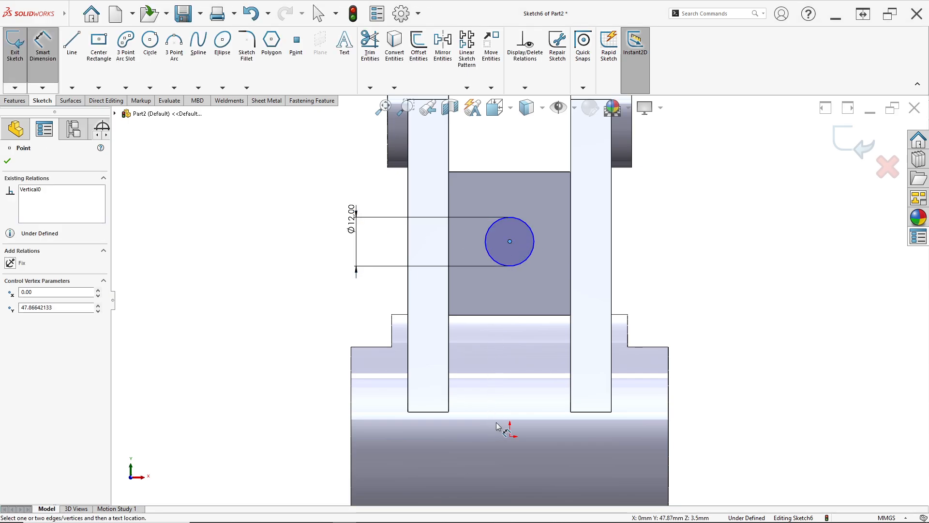
click(509, 436)
key(alt+Tab)
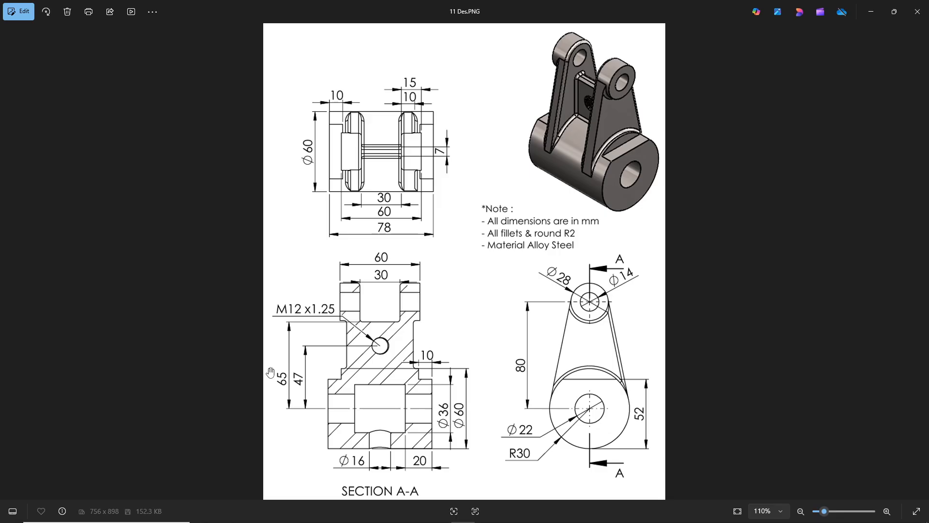
key(alt+Tab)
text(4)
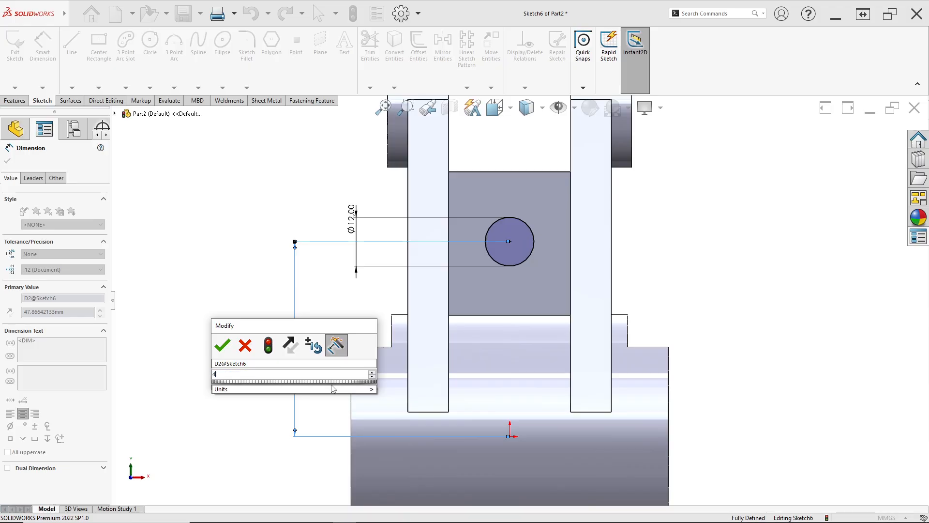
text(7)
key(Return)
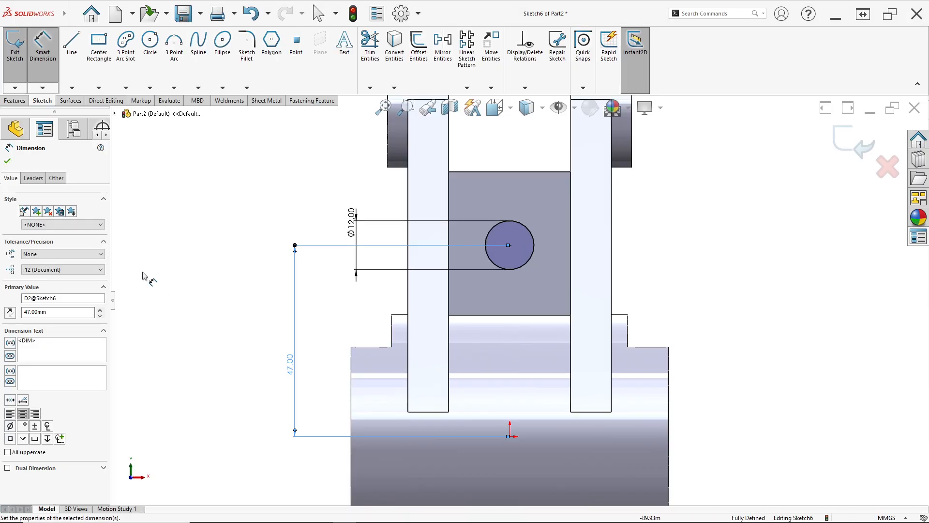
Cut the 12 mm circle through the rib with an Extruded Cut set to Through All.
click(15, 100)
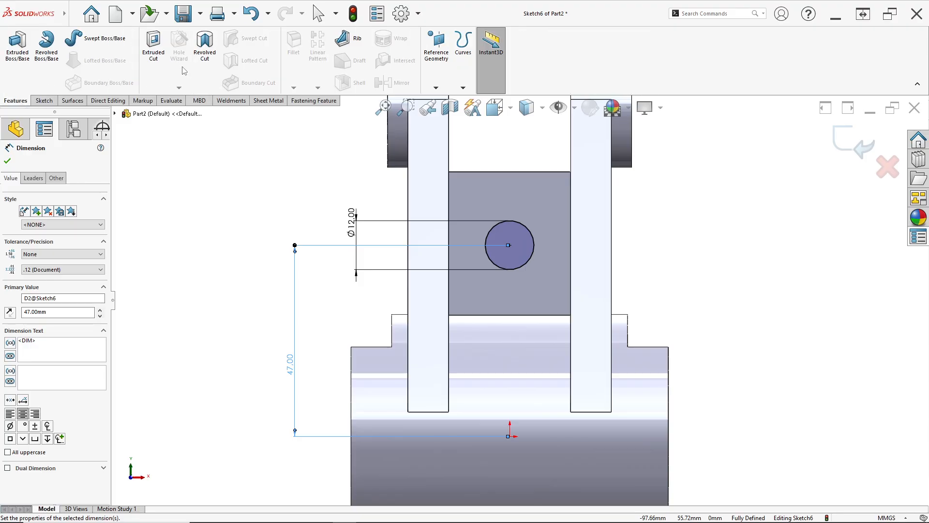
click(153, 49)
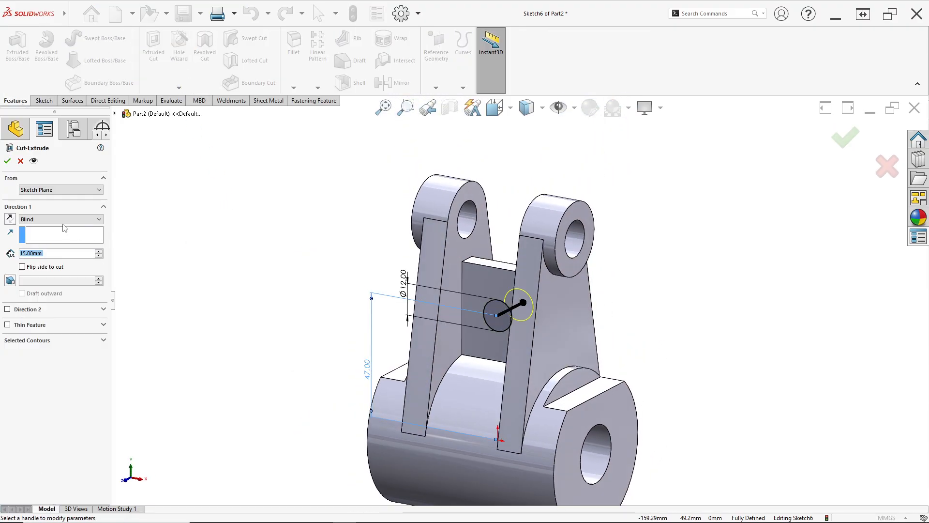
click(61, 219)
click(35, 234)
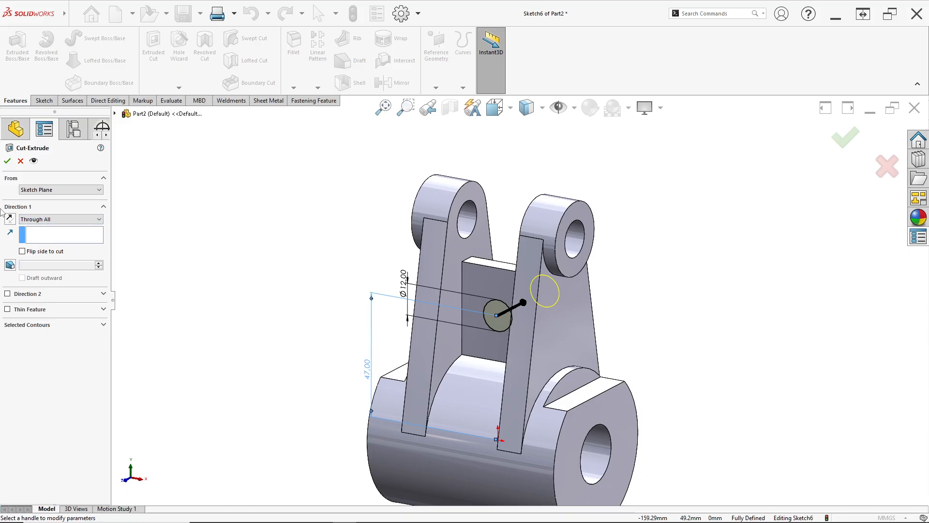
click(8, 162)
Start a Thread feature, dismiss its notice and choose size M12x1.25 for the Metric Tap cut thread.
scroll(515, 321, down, 3)
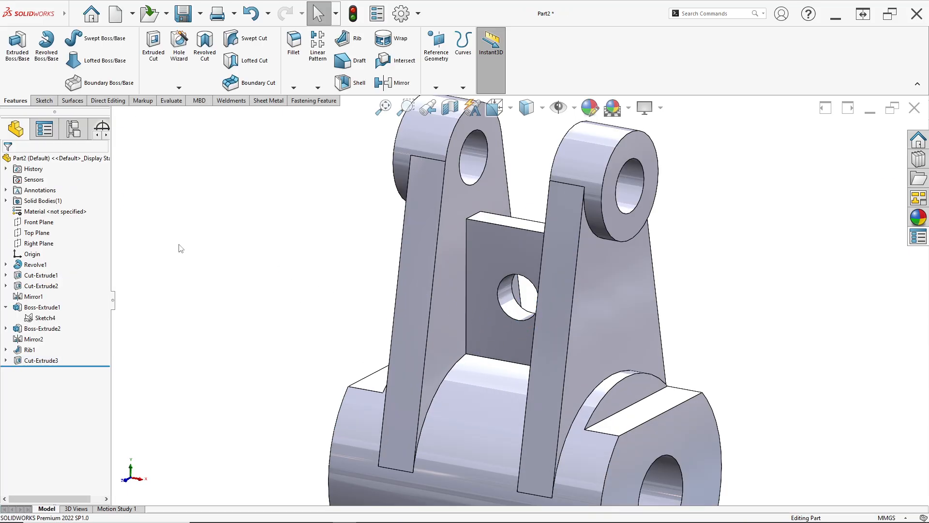
click(179, 87)
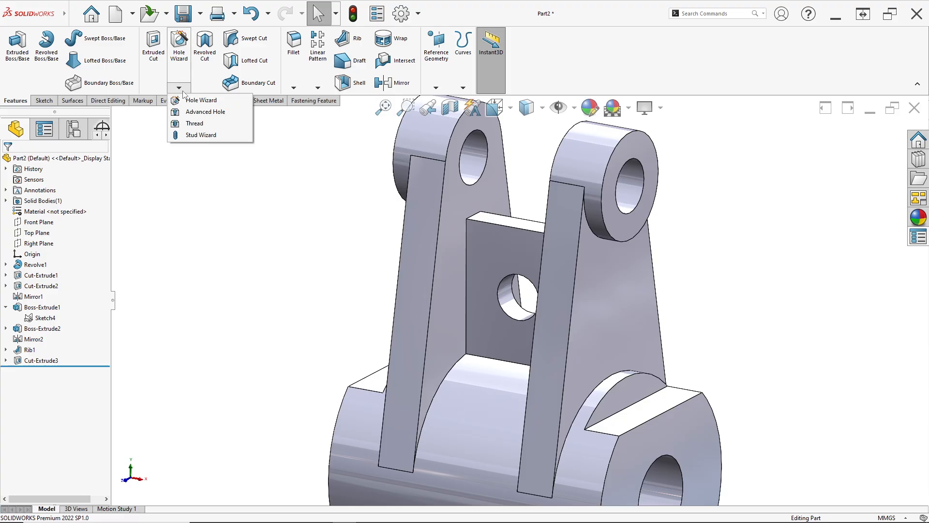
click(209, 127)
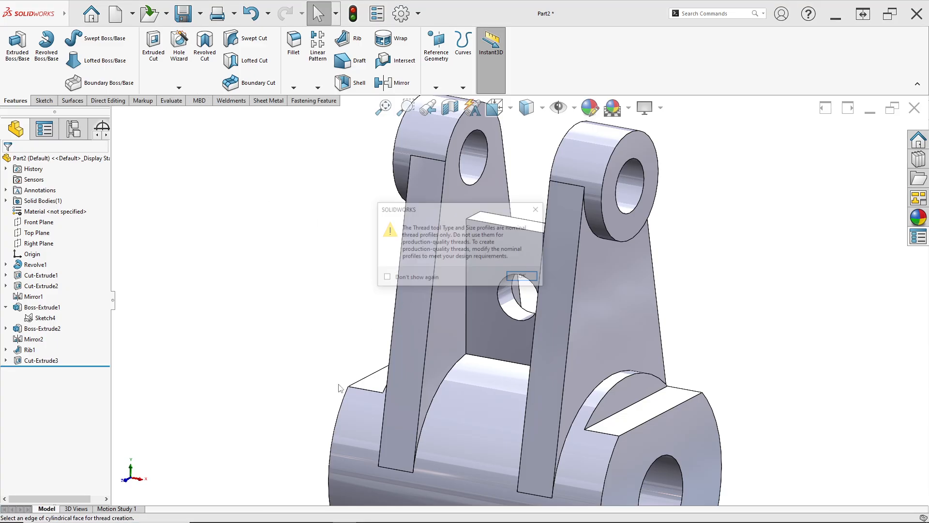
click(513, 280)
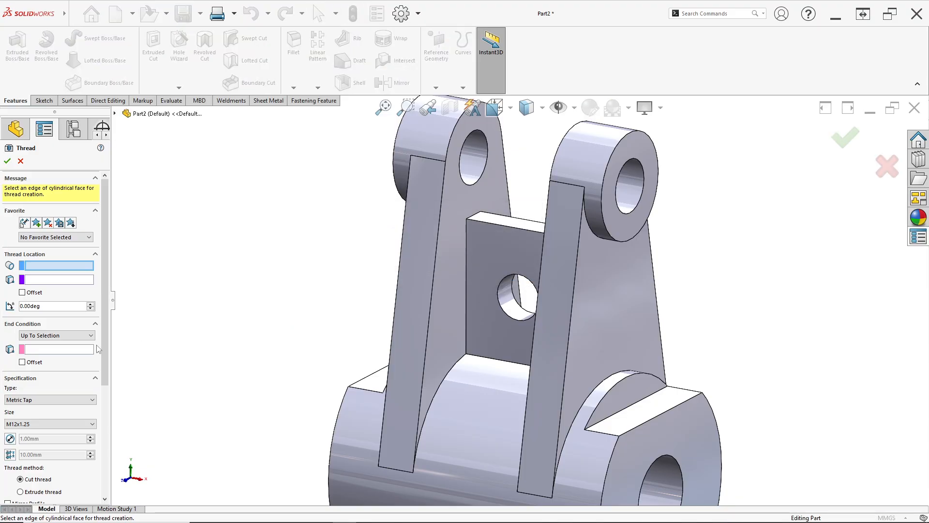
scroll(102, 368, down, 2)
scroll(102, 366, down, 1)
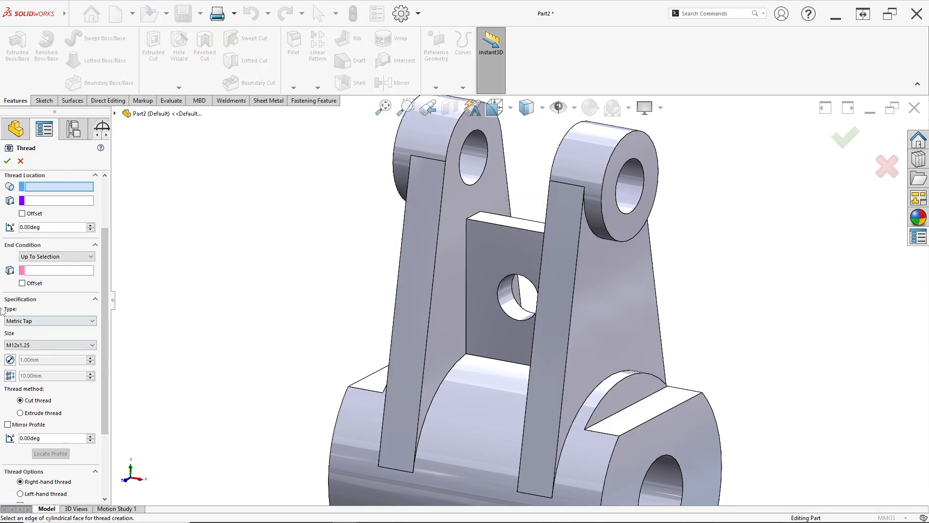
click(25, 347)
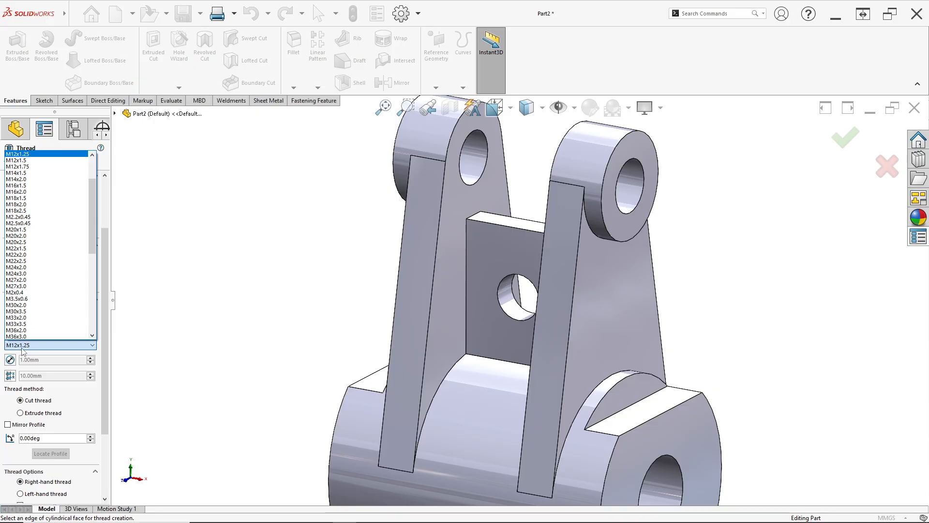
click(32, 155)
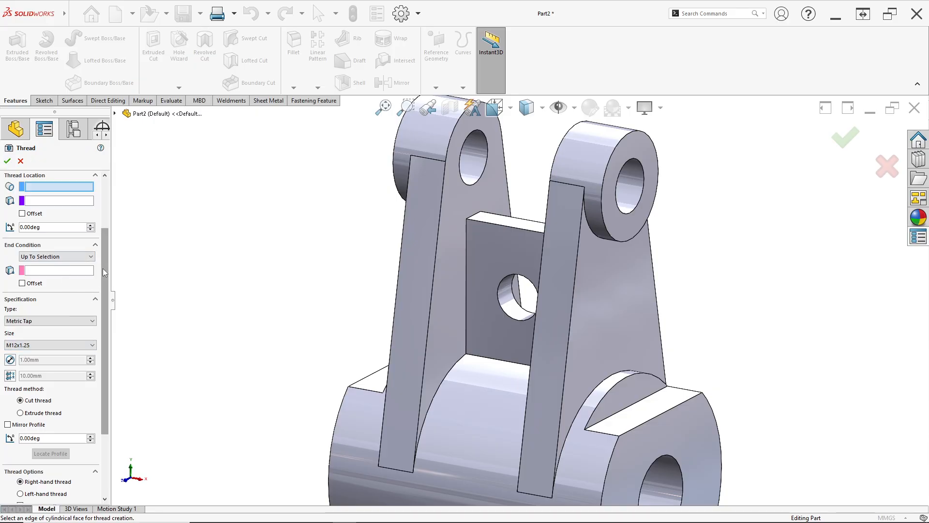
Place the thread on the rib hole's front circular edge and end it Up To Selection at the hole's rear edge.
drag(103, 271, 103, 265)
scroll(103, 269, up, 2)
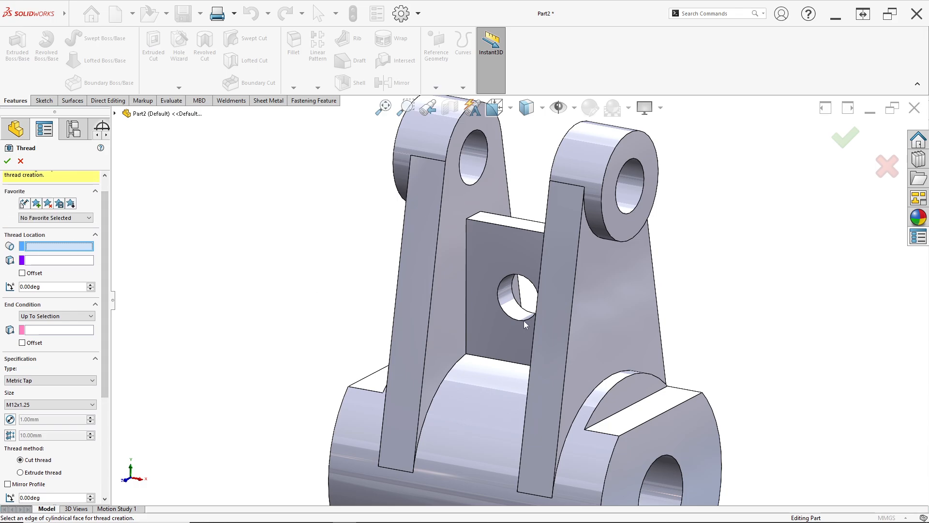
scroll(523, 320, down, 5)
click(454, 330)
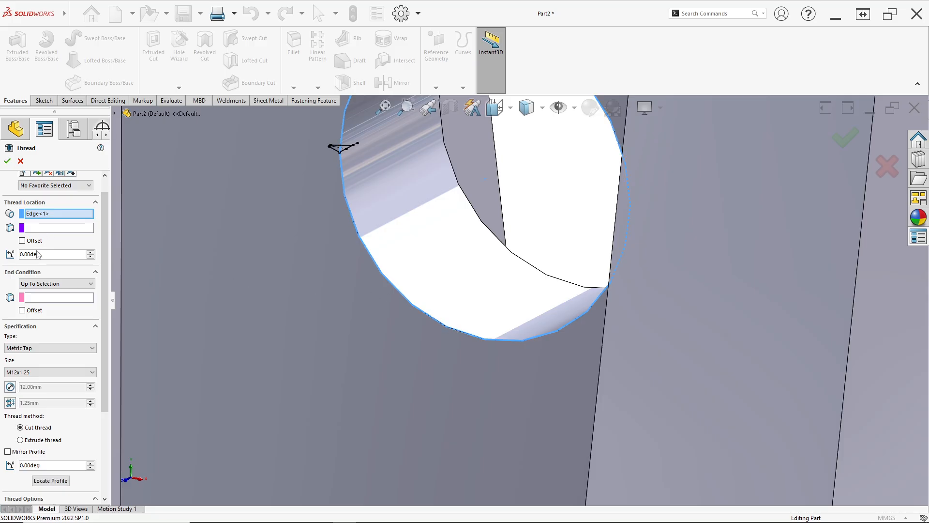
click(40, 284)
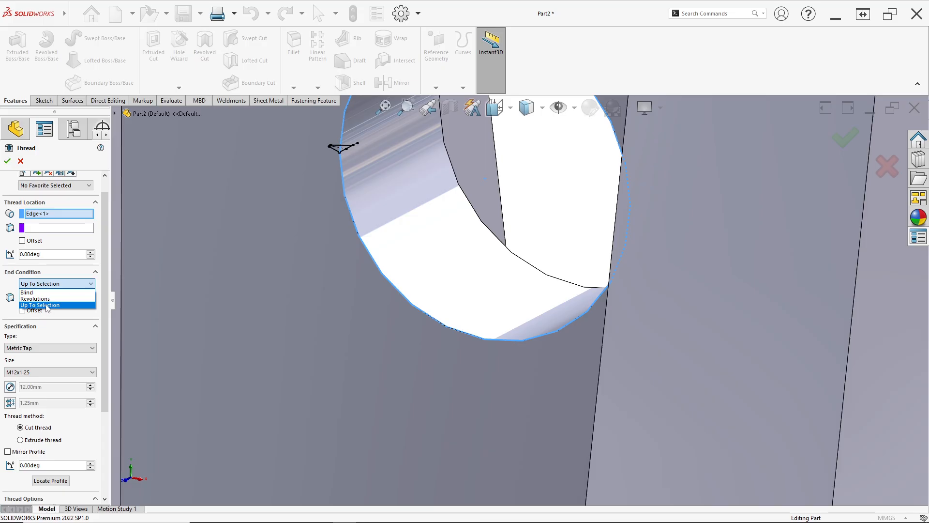
click(47, 306)
click(532, 266)
middle_drag(533, 266, 507, 290)
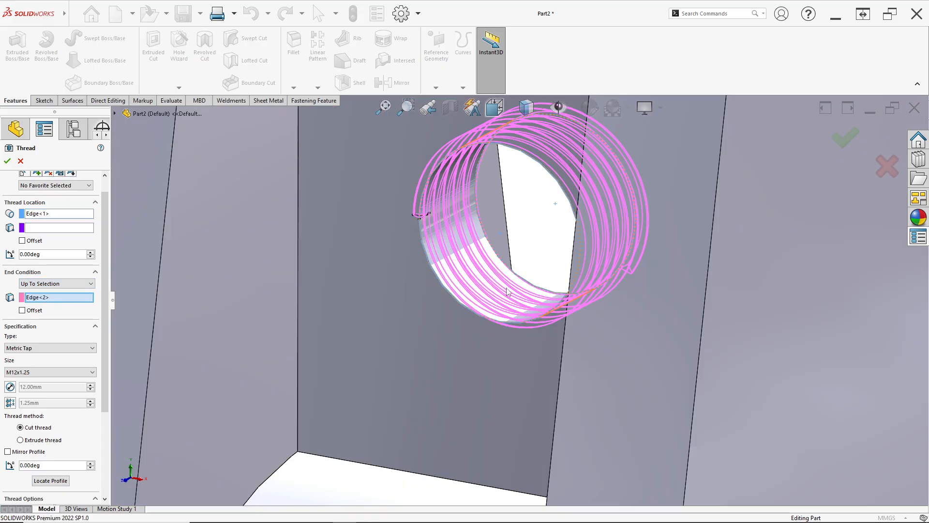
Offset the thread start by 2 mm, reverse the offset direction to lie outside the hole and create the thread.
click(22, 241)
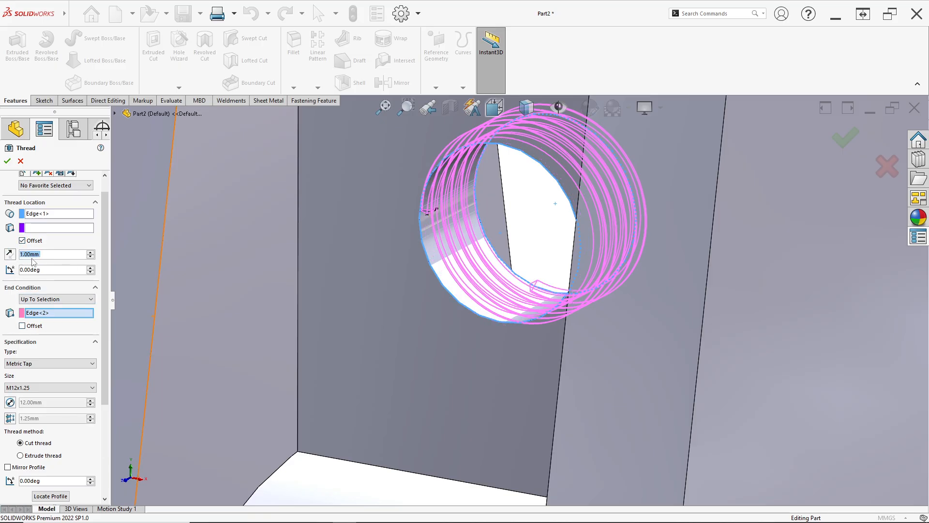
text(2)
middle_drag(464, 212, 466, 260)
click(12, 256)
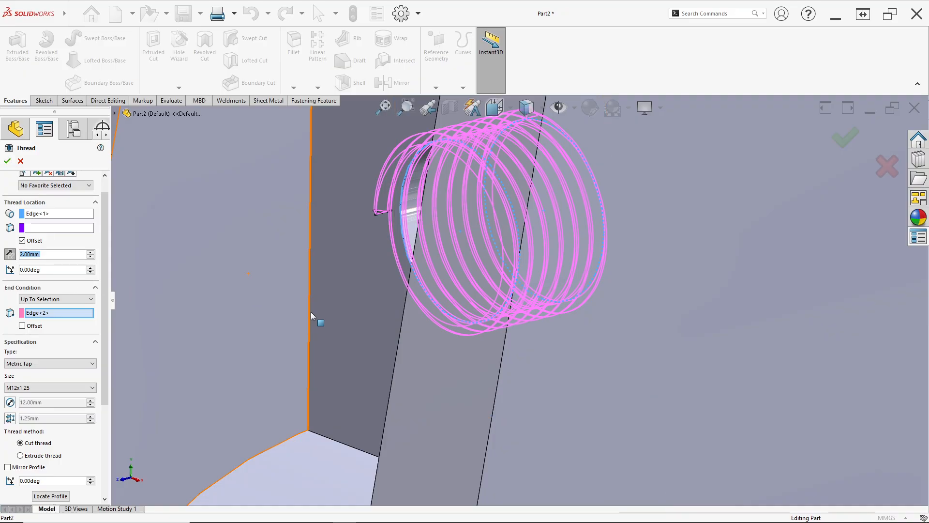
middle_drag(311, 315, 407, 252)
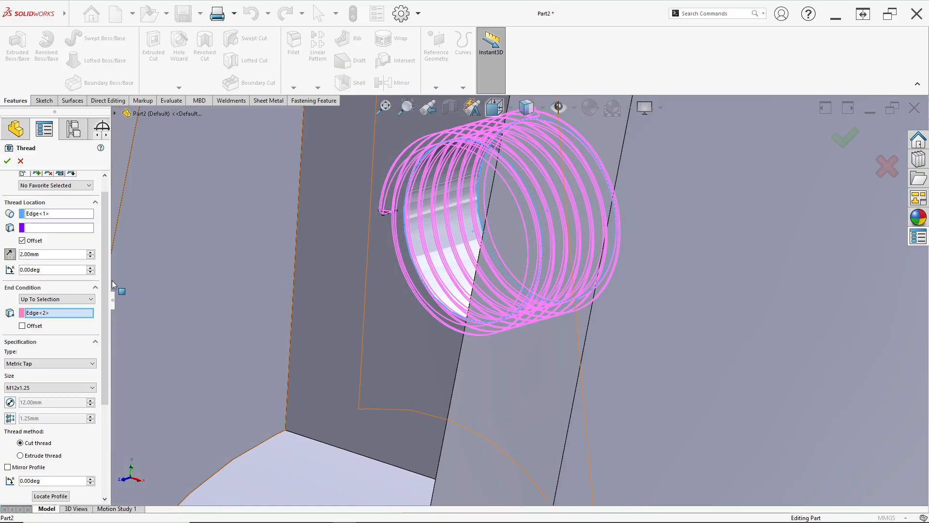
scroll(102, 277, down, 1)
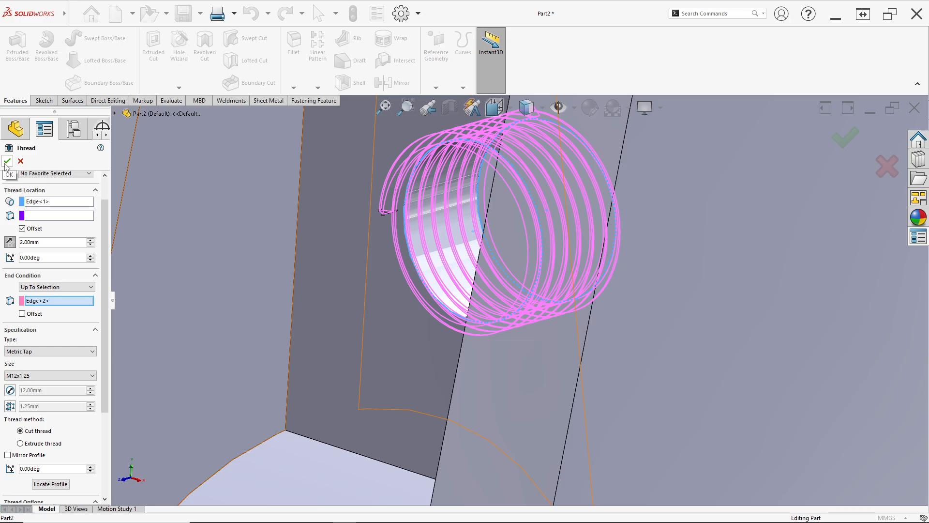
key(Return)
Inspect the threaded hole, set the isometric view and check the fillet radius note in the reference drawing.
middle_drag(341, 193, 523, 313)
scroll(477, 317, up, 3)
scroll(523, 313, down, 3)
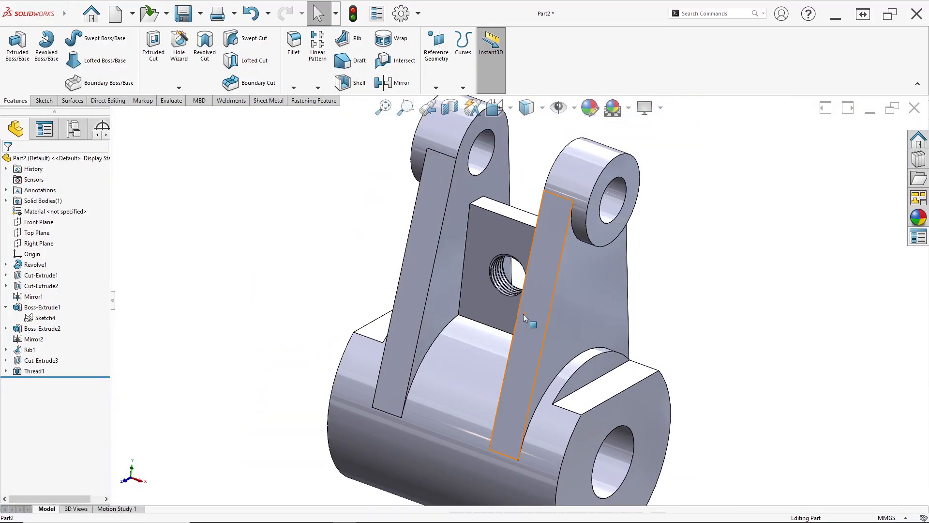
scroll(498, 341, up, 4)
middle_drag(503, 350, 496, 342)
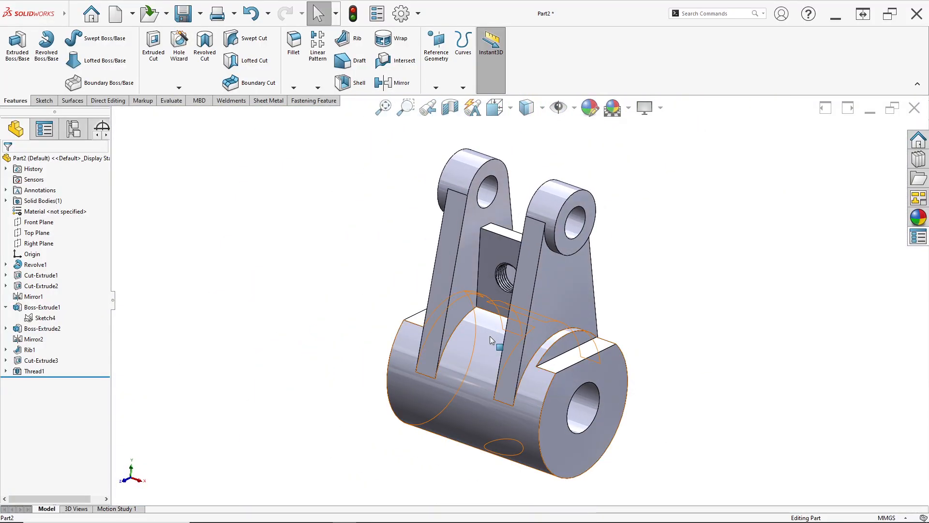
key(space)
click(410, 334)
key(alt+Tab)
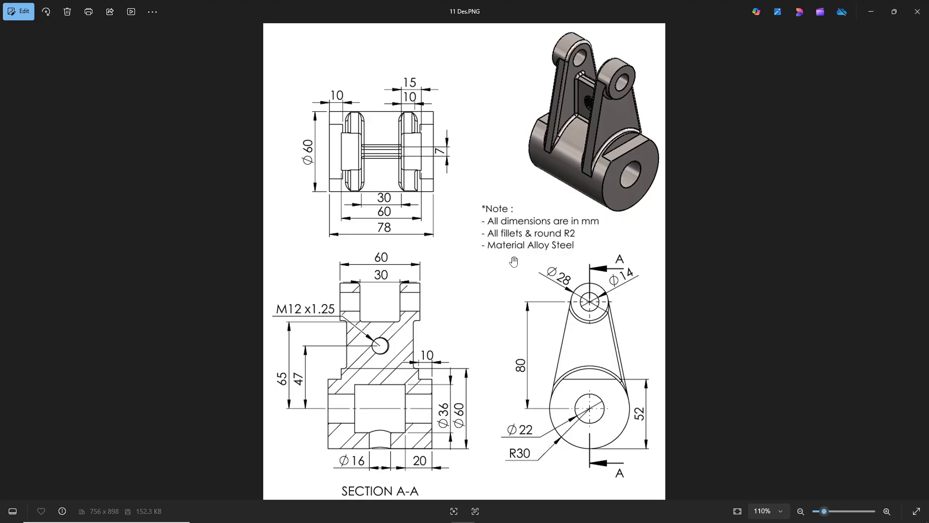
key(alt+Tab)
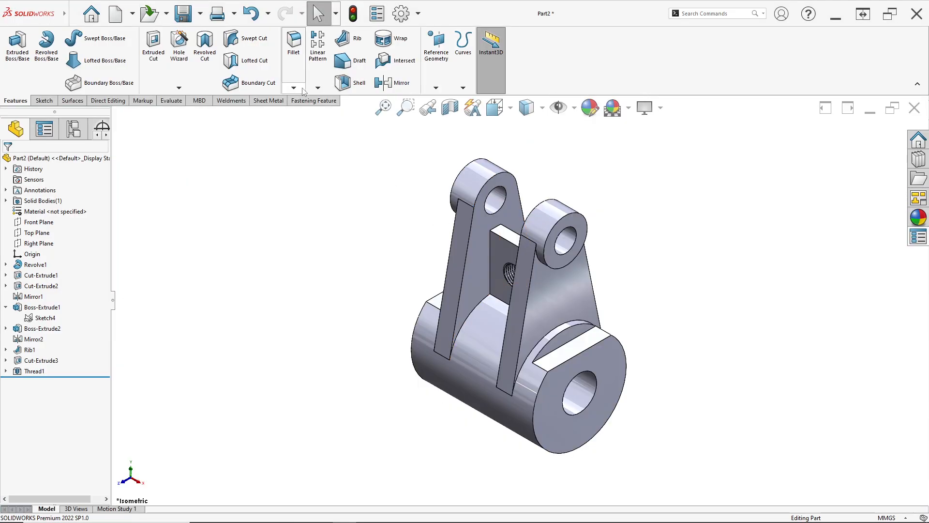
Start a 2 mm fillet and select one arm's inner edge along the cylinder and the rib's front edges against that arm and the cylinder.
click(293, 45)
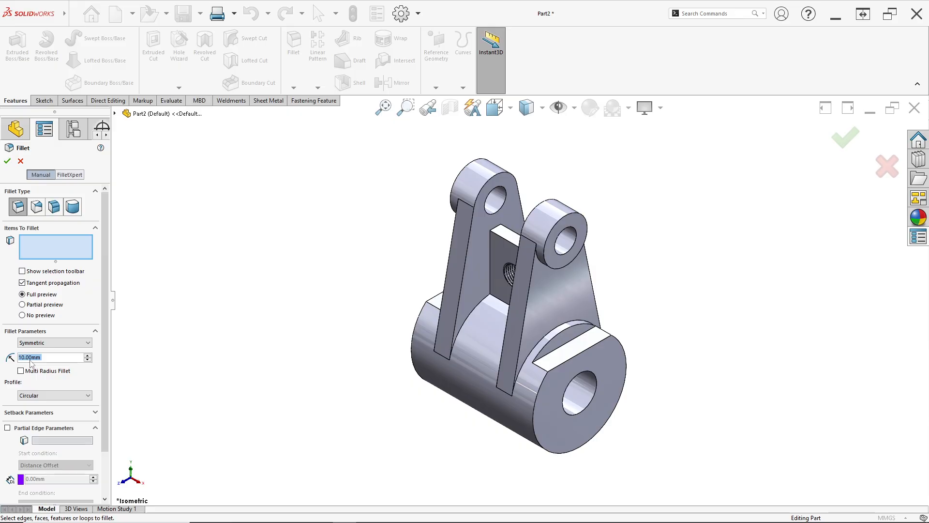
scroll(419, 299, down, 3)
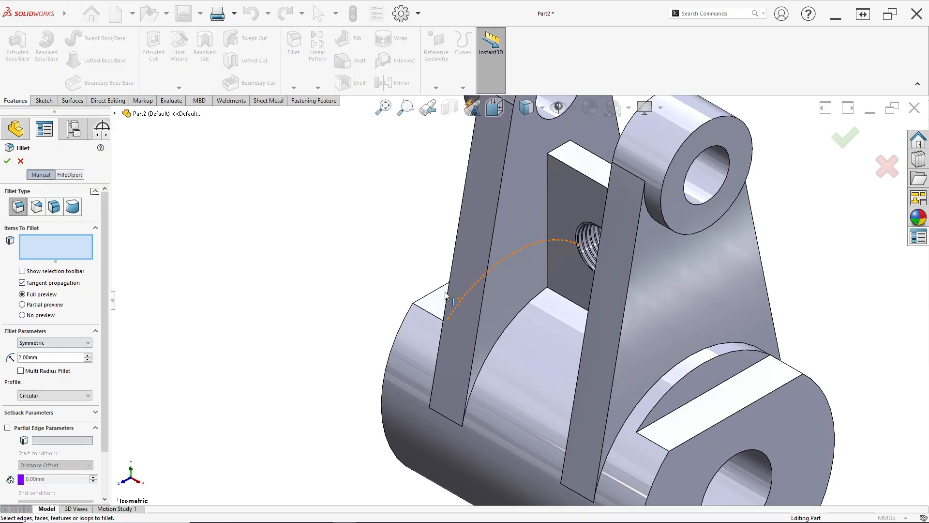
scroll(603, 274, down, 3)
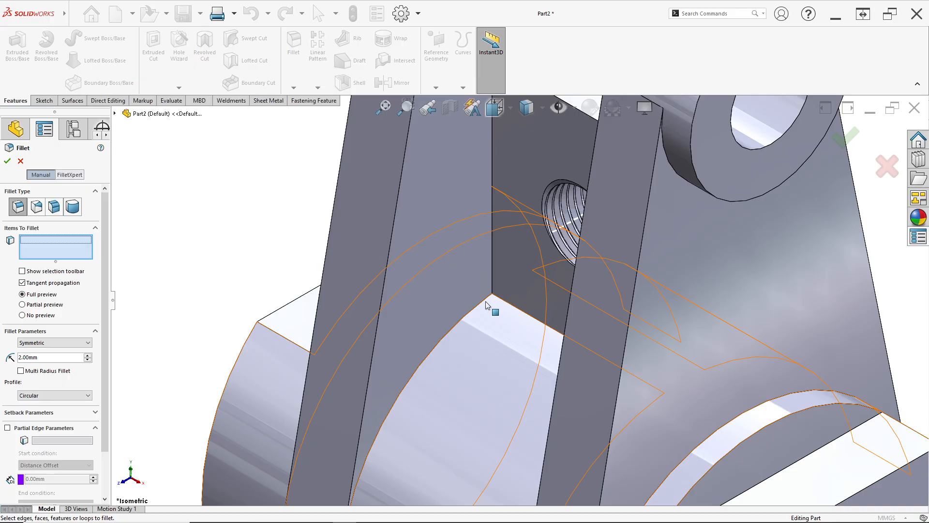
click(484, 304)
click(492, 277)
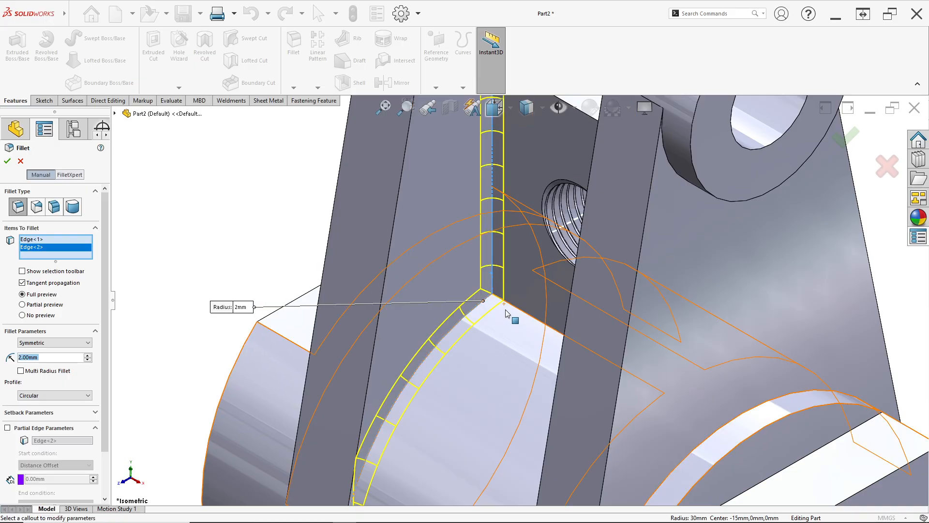
middle_drag(508, 315, 541, 200)
click(519, 312)
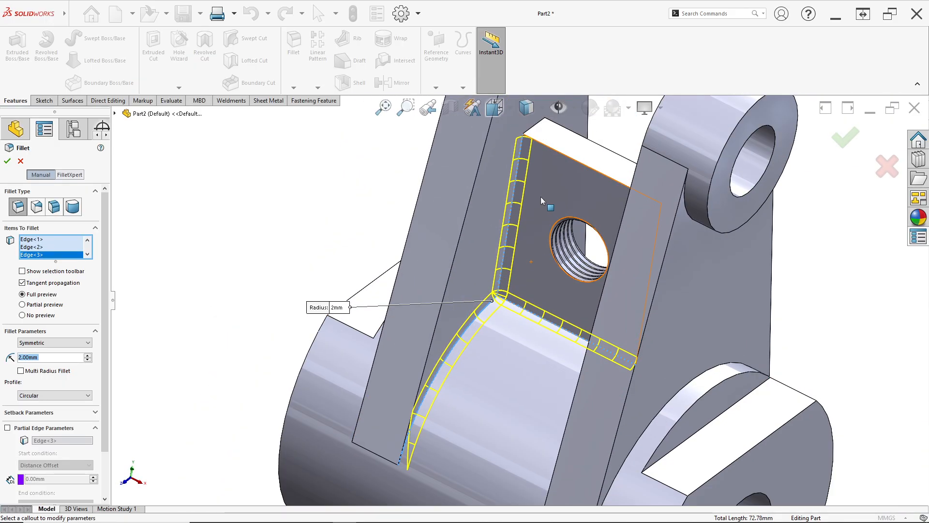
Add the rib's top edges, its edges against the opposite arm and that arm's inner edge along the cylinder to the 2 mm fillet.
click(532, 138)
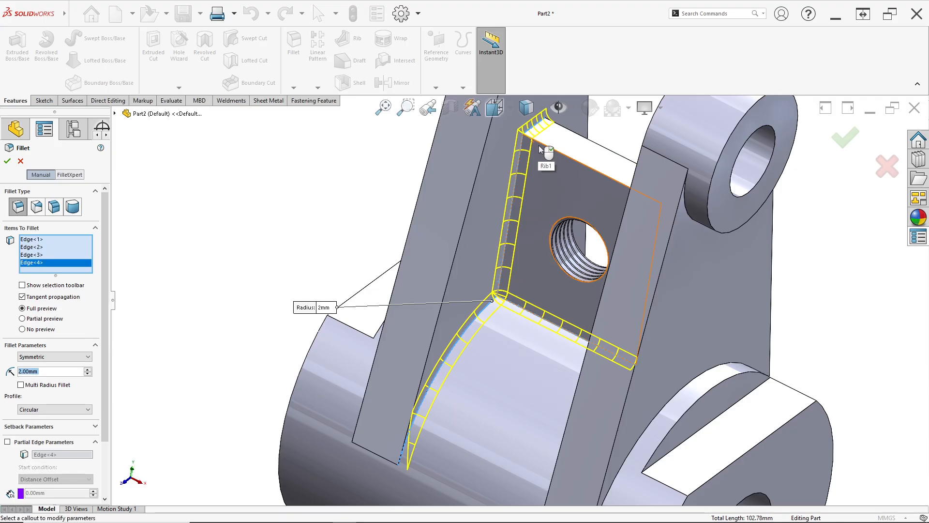
click(540, 144)
click(585, 140)
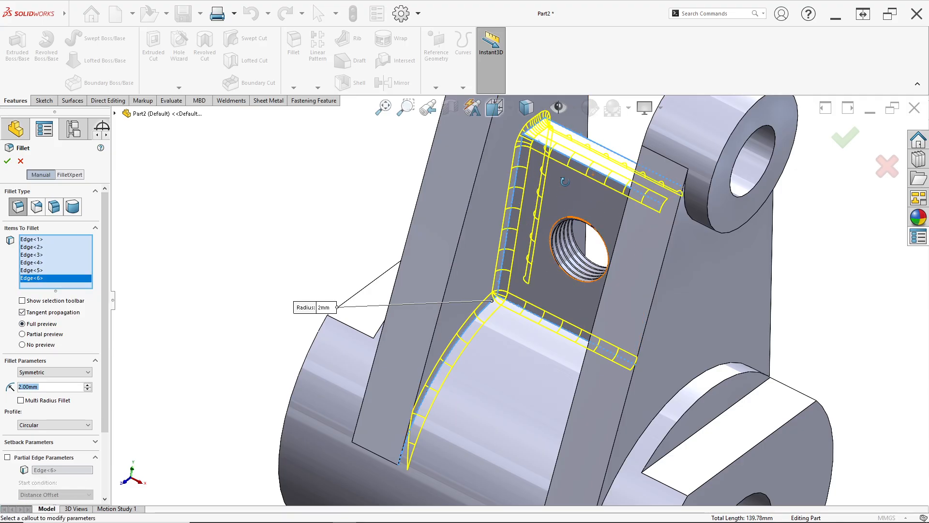
middle_drag(565, 182, 658, 300)
click(655, 293)
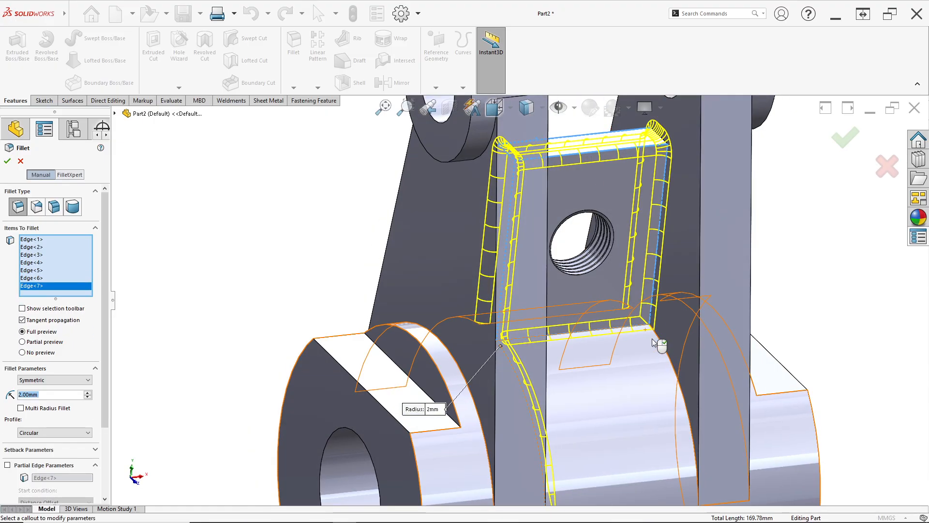
click(662, 343)
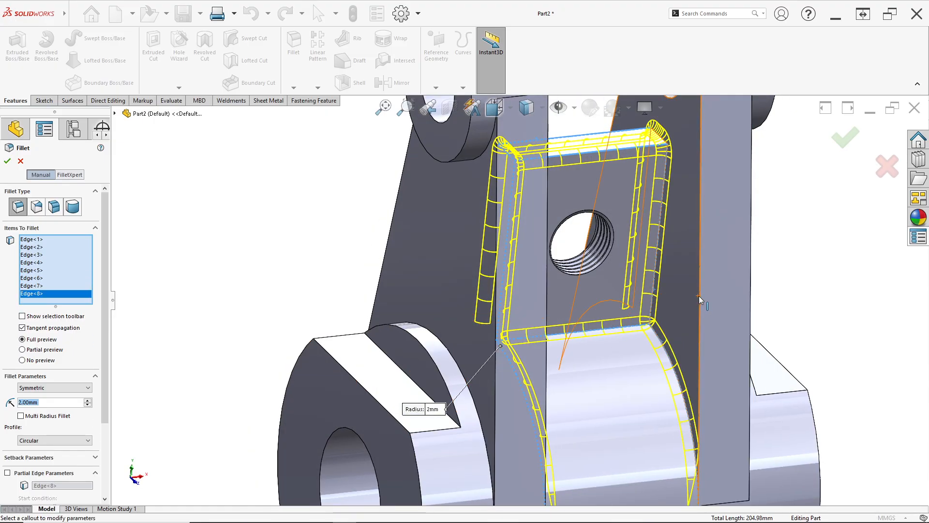
Add the opposite arm's front inner and outer side edges and the first arm's inner side edge to the fillet.
click(700, 299)
scroll(701, 302, up, 4)
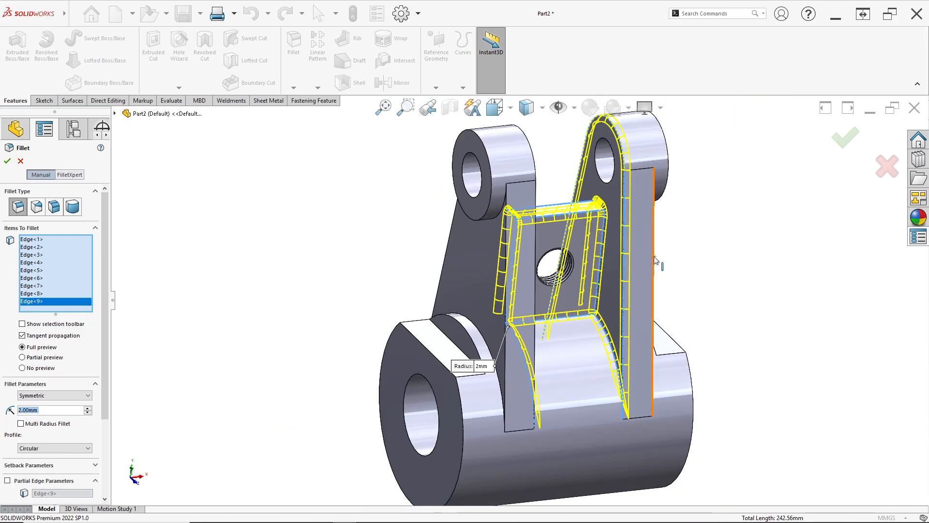
click(655, 260)
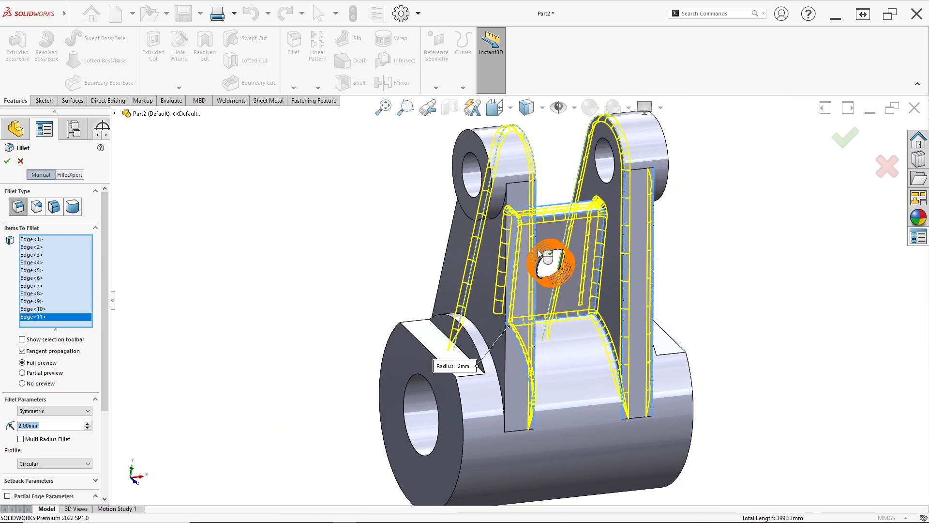
click(536, 247)
Add the edges where both arms meet their outer bosses and where their outer faces meet the cylinder to the fillet.
scroll(507, 224, down, 5)
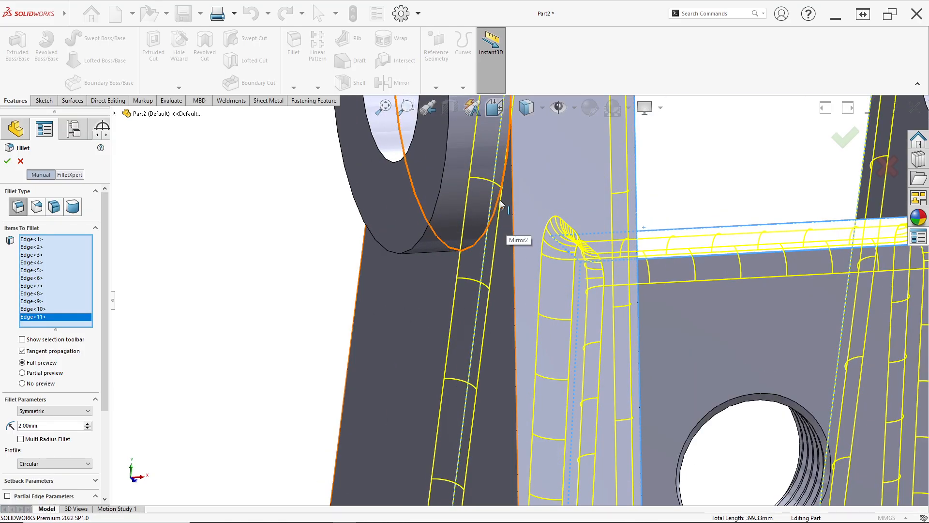
click(500, 204)
scroll(649, 305, up, 6)
scroll(653, 310, down, 1)
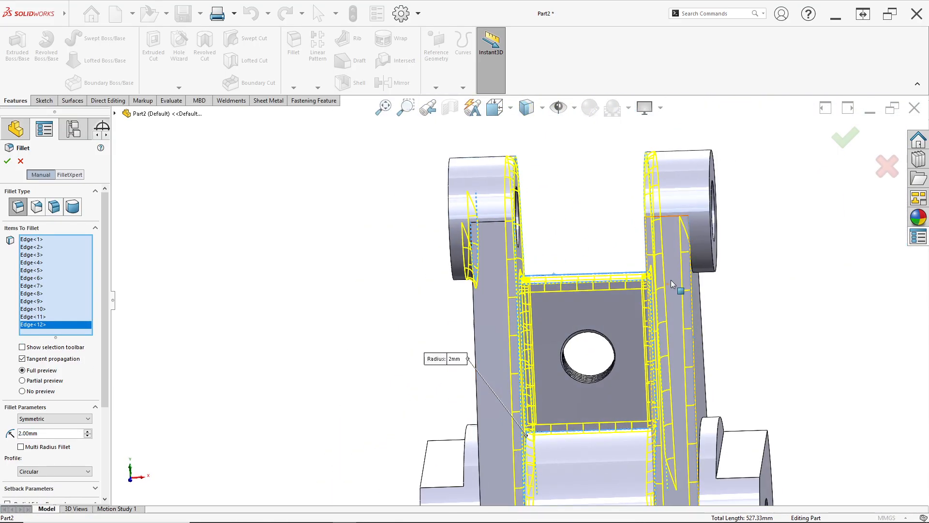
scroll(671, 284, down, 4)
click(668, 266)
scroll(675, 378, up, 4)
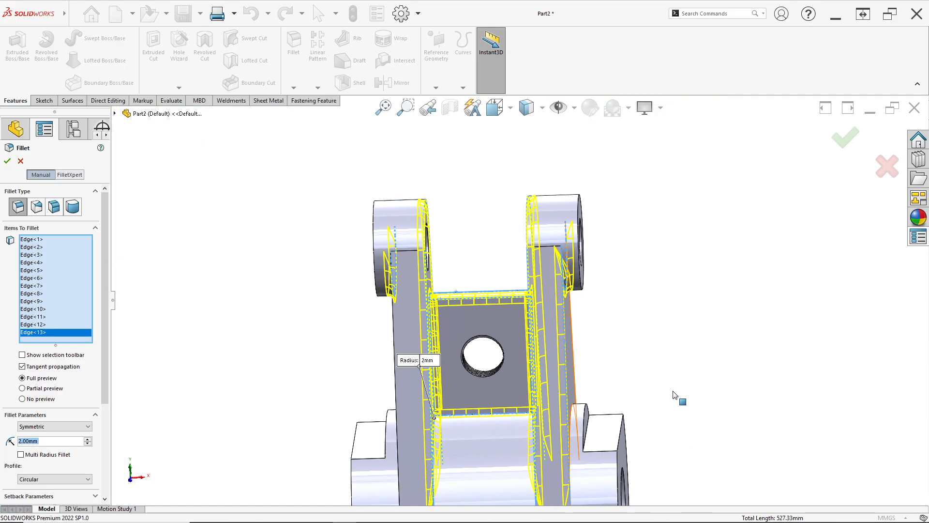
middle_drag(678, 393, 359, 440)
click(521, 446)
click(355, 414)
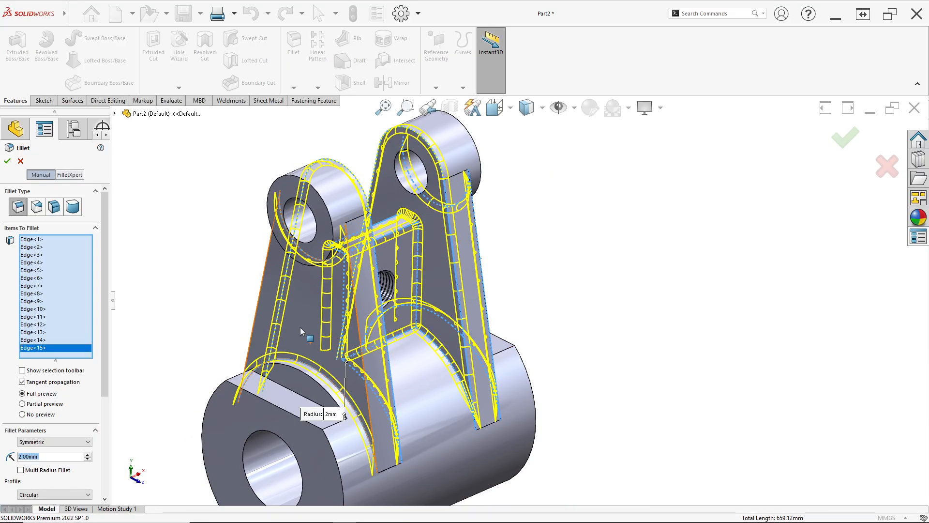
Add the rear edges where the arms and rib meet each other and the cylinder, and create the 2 mm fillet.
middle_drag(338, 387, 370, 425)
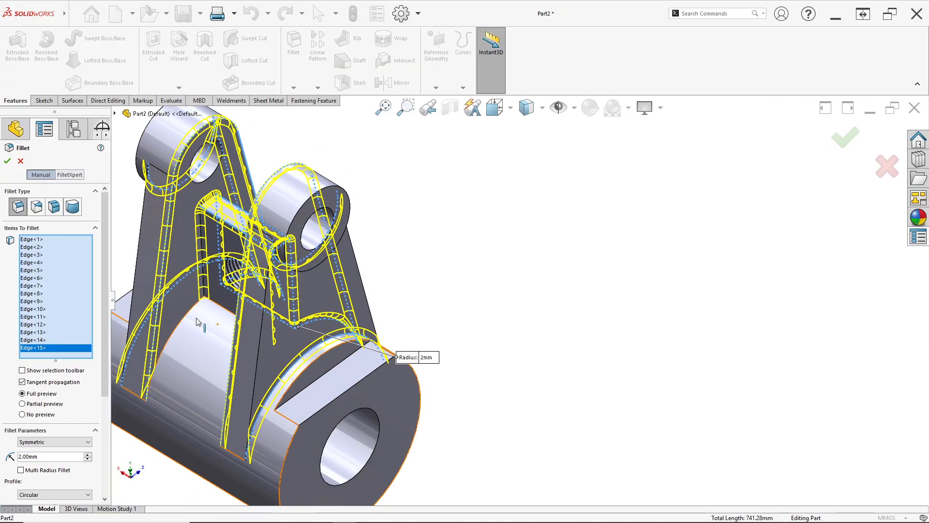
scroll(202, 325, down, 5)
click(362, 280)
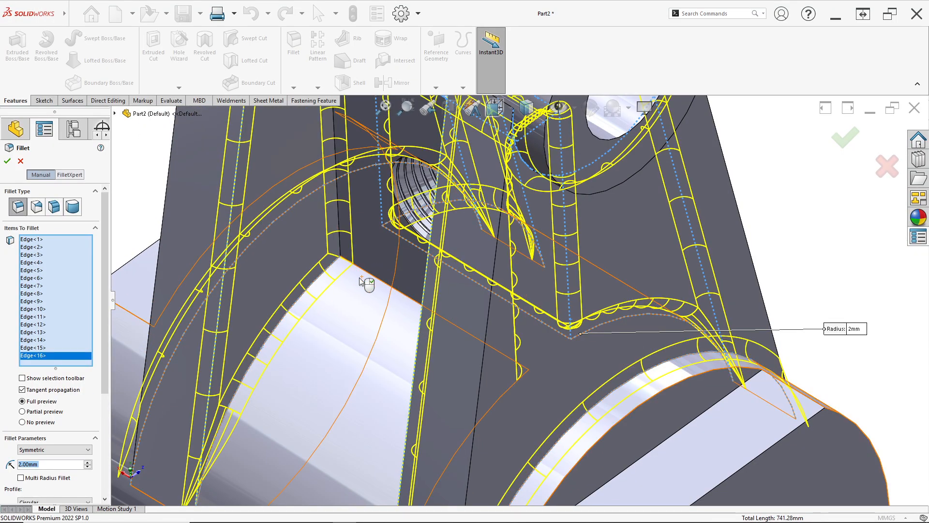
click(365, 273)
scroll(386, 342, up, 4)
middle_drag(397, 355, 469, 356)
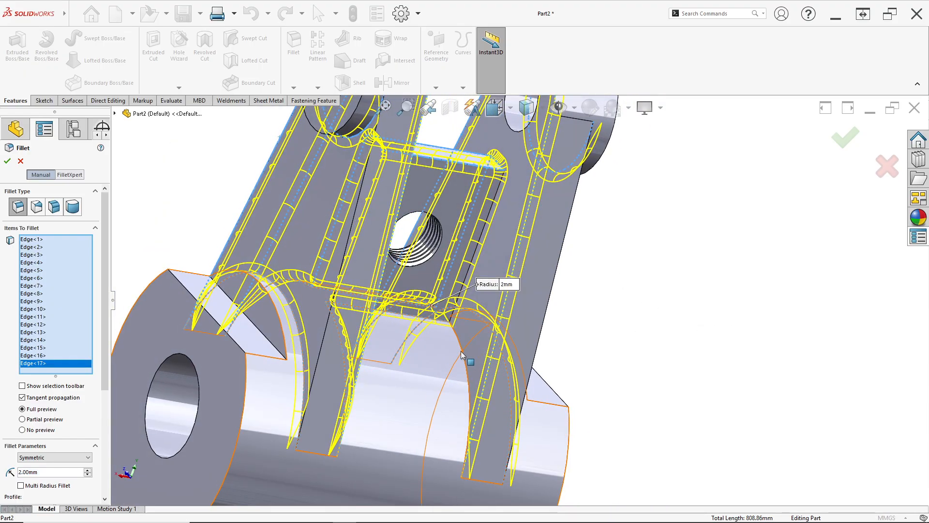
click(461, 351)
click(455, 352)
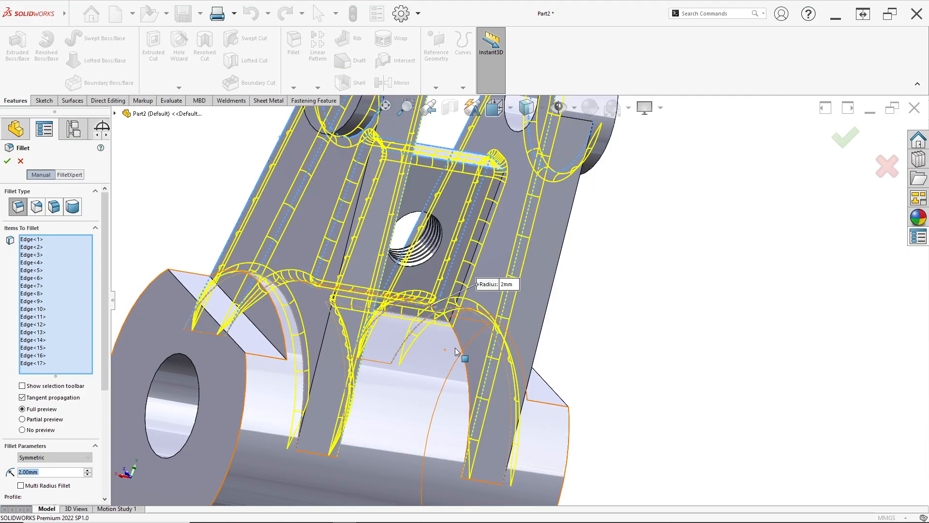
click(459, 346)
click(463, 290)
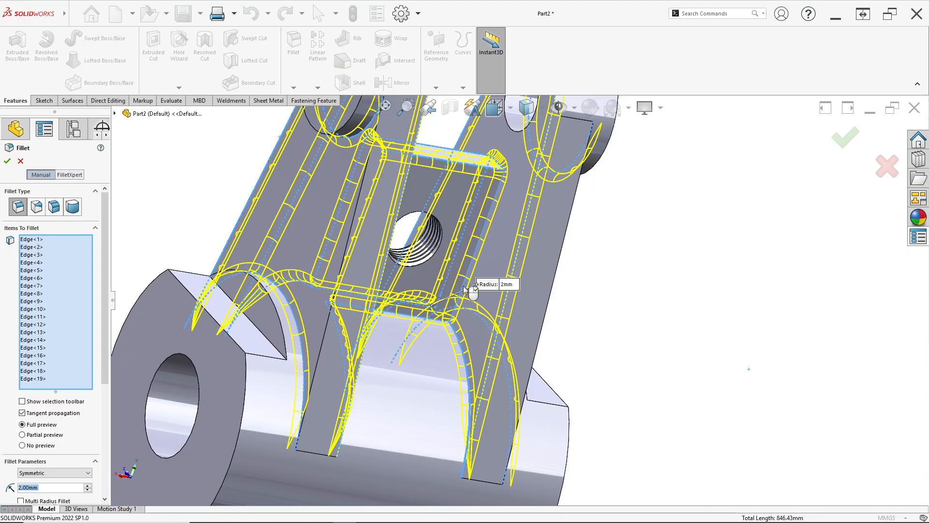
scroll(464, 288, up, 3)
middle_drag(465, 288, 445, 282)
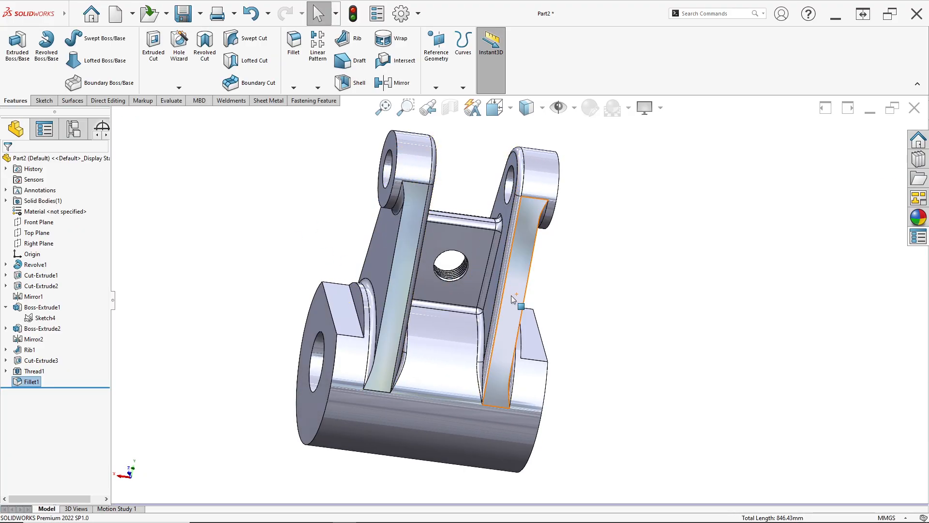
Edit the fillet to include the remaining long outer side edges of both arms and apply the change.
middle_drag(511, 295, 460, 314)
scroll(428, 300, down, 5)
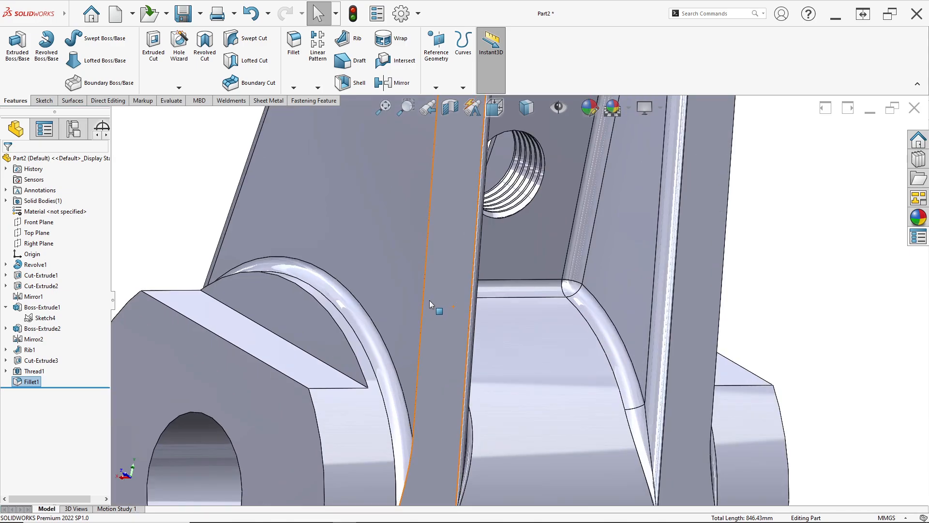
right_click(32, 380)
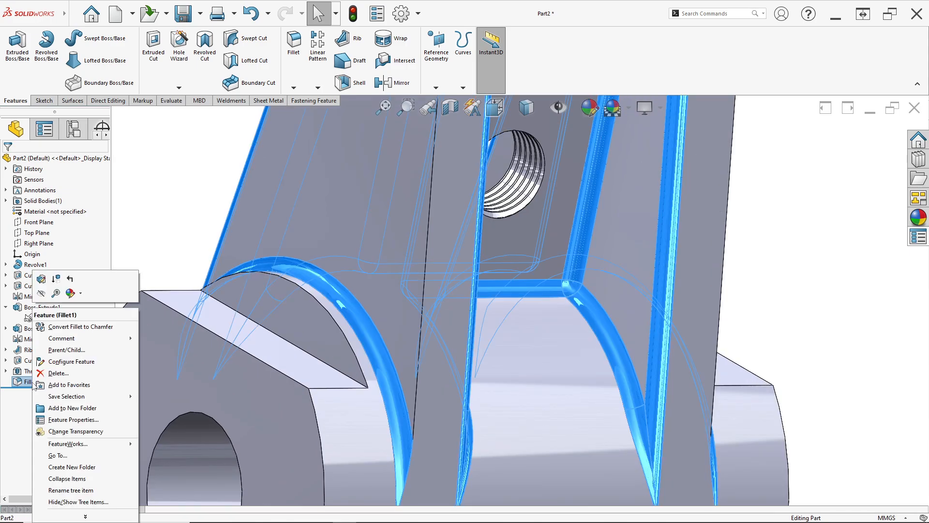
click(41, 280)
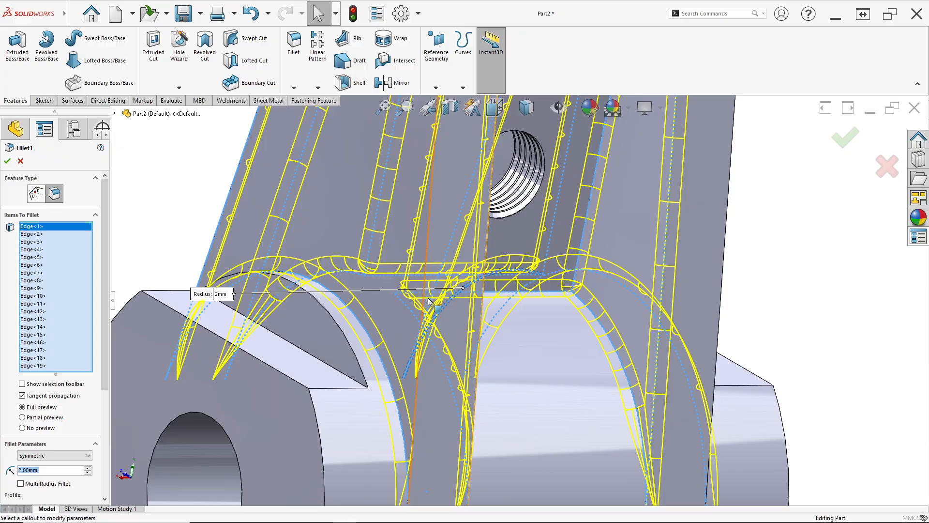
click(426, 260)
click(385, 106)
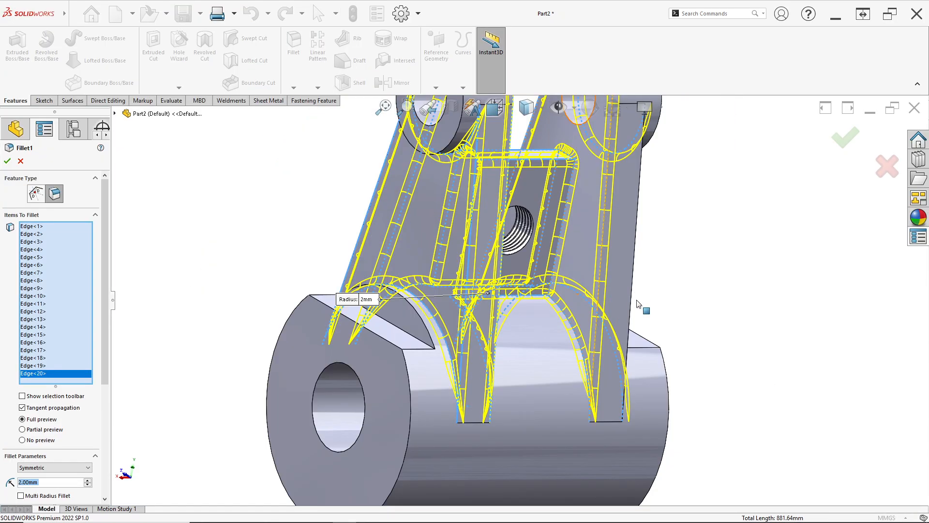
click(634, 262)
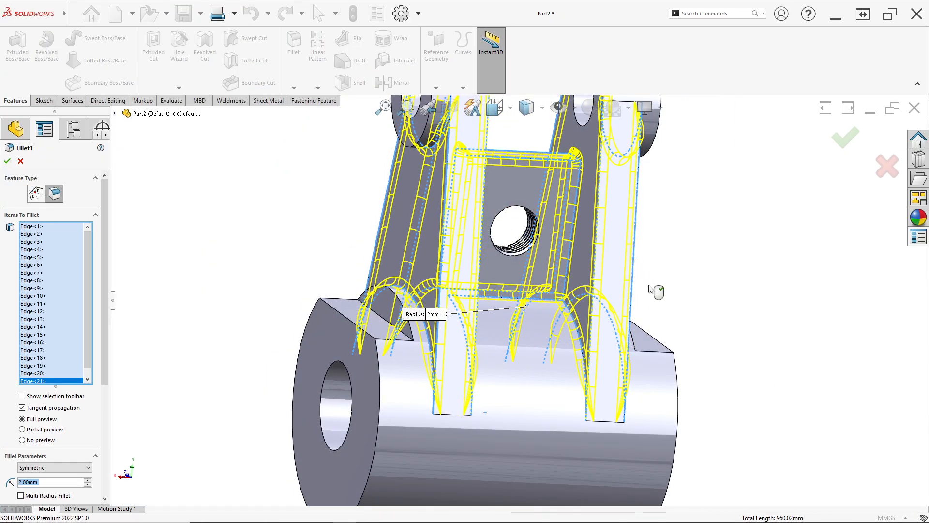
middle_drag(655, 291, 628, 339)
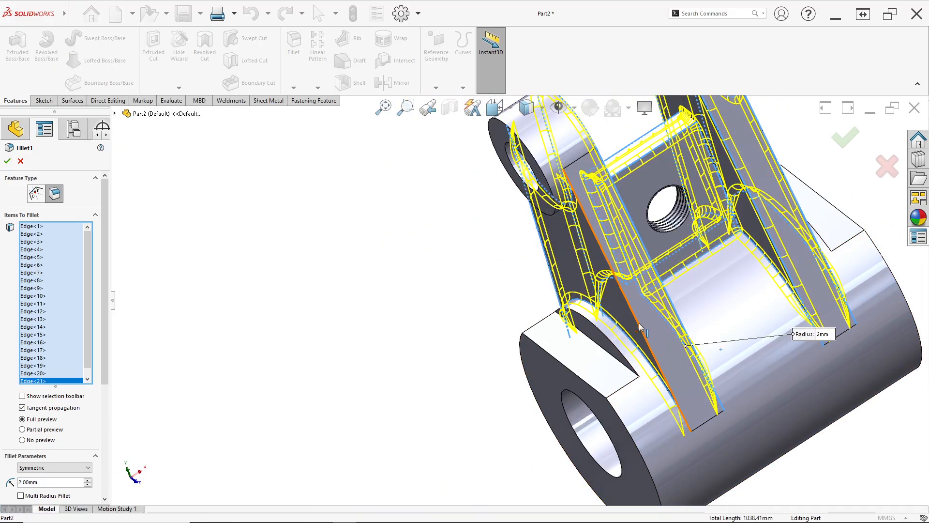
click(640, 327)
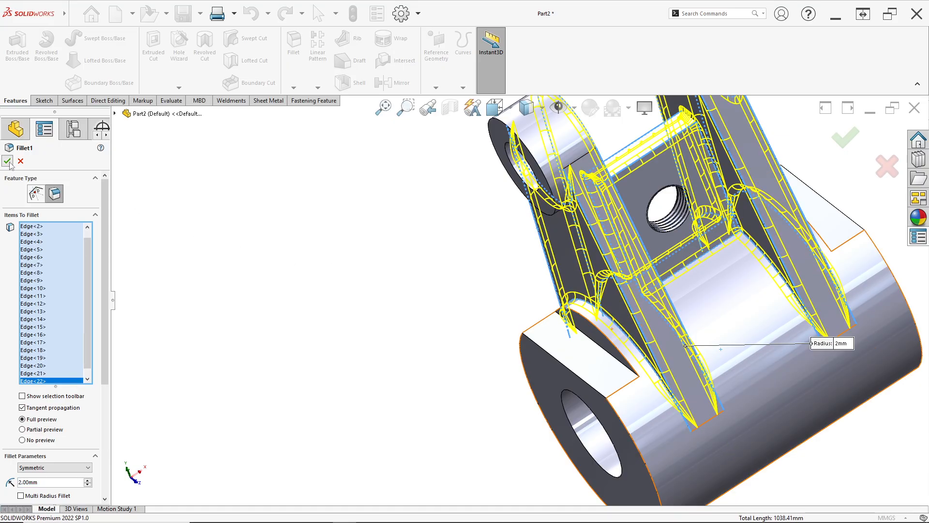
click(8, 161)
Inspect the filleted bracket from several sides and set the isometric view.
scroll(478, 302, up, 5)
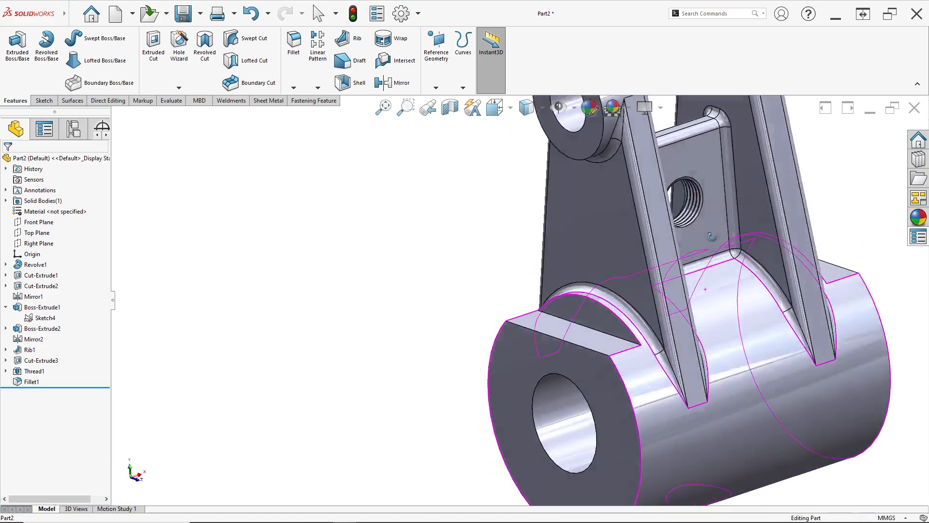
middle_drag(658, 228, 426, 291)
scroll(643, 272, down, 5)
scroll(542, 295, up, 3)
middle_drag(572, 301, 472, 311)
key(space)
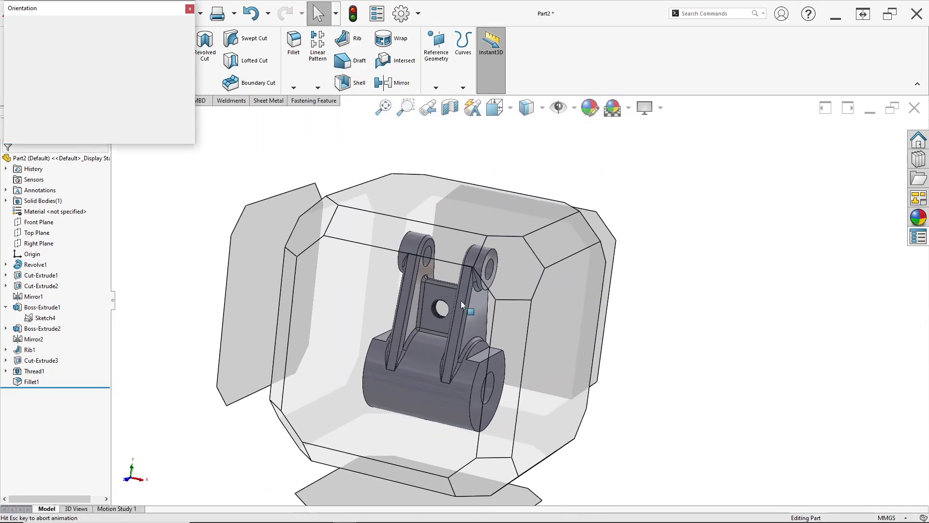
click(491, 286)
key(space)
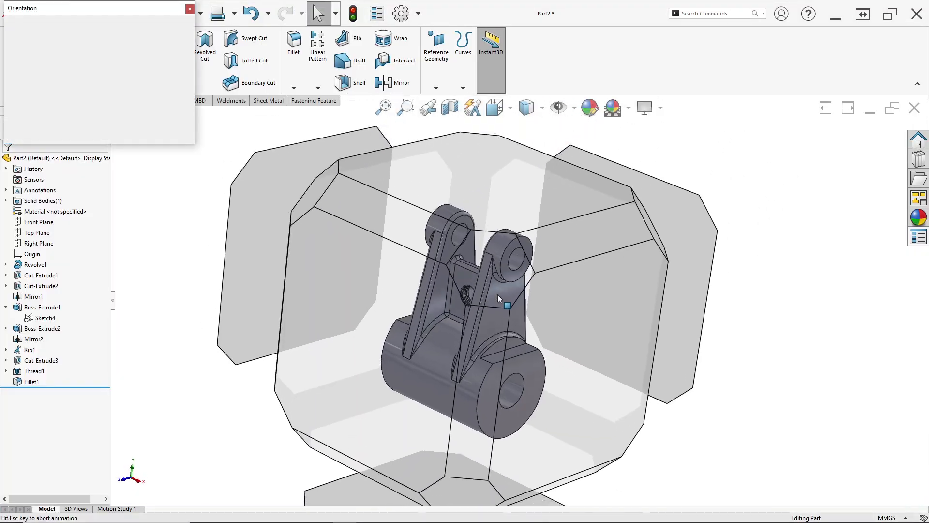
click(497, 294)
key(space)
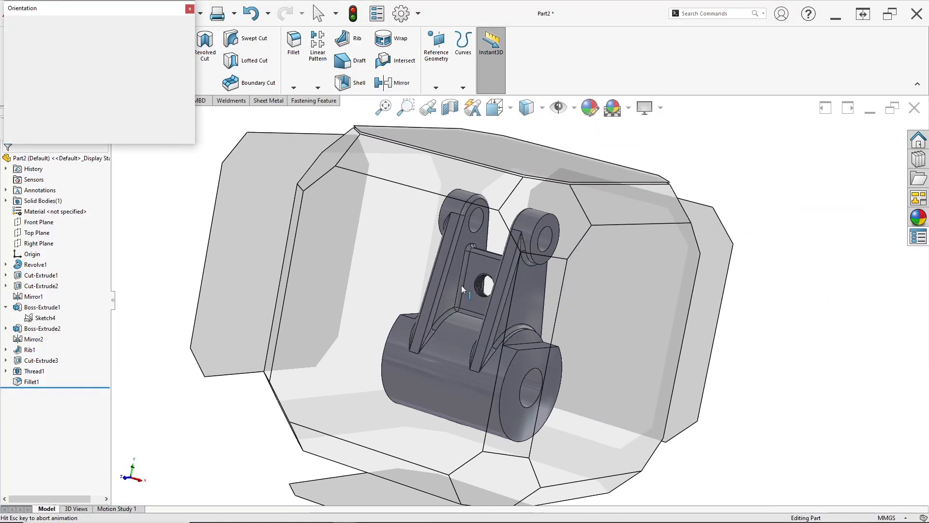
click(445, 286)
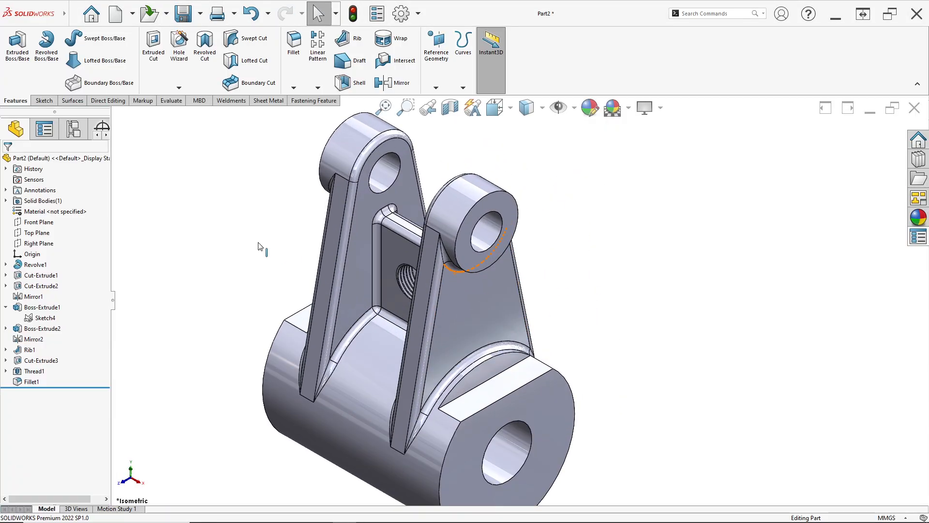
Check the material note in the reference drawing and assign Alloy Steel from the Steel library to the part.
right_click(54, 213)
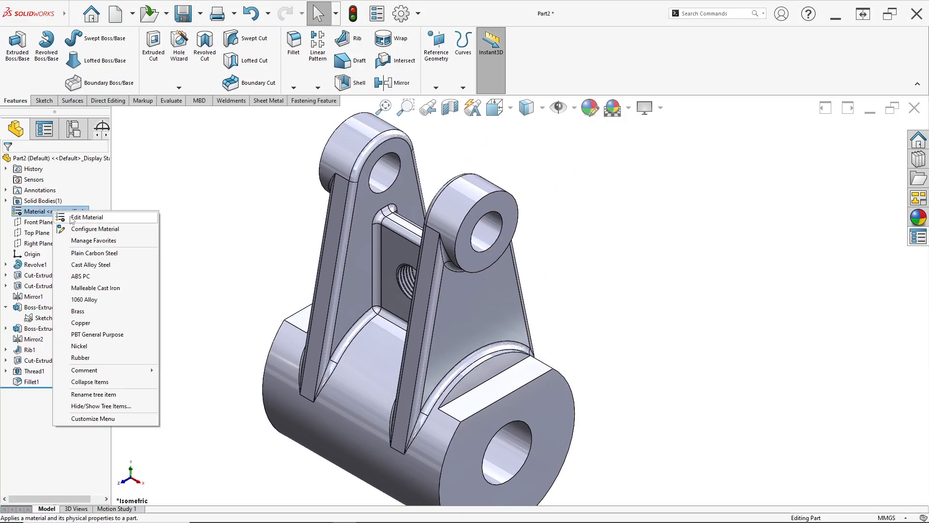
click(71, 219)
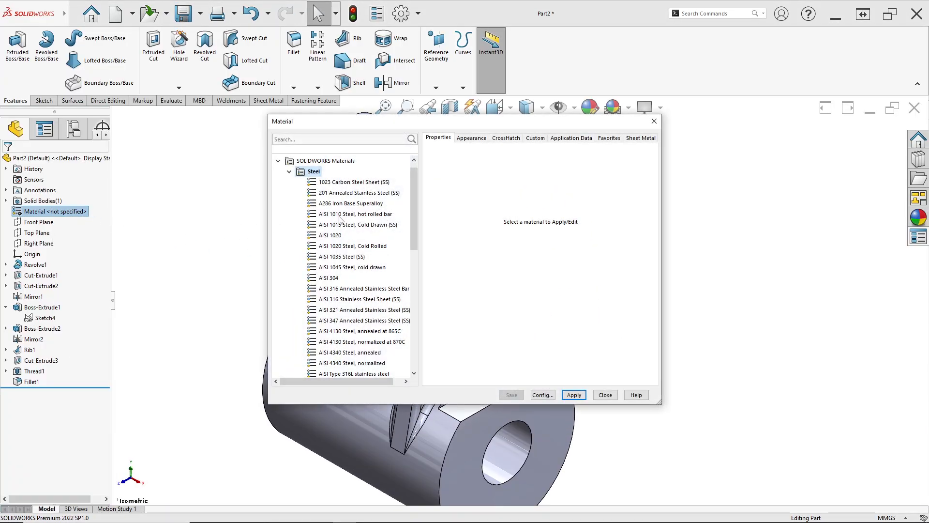
drag(412, 225, 412, 237)
key(alt+Tab)
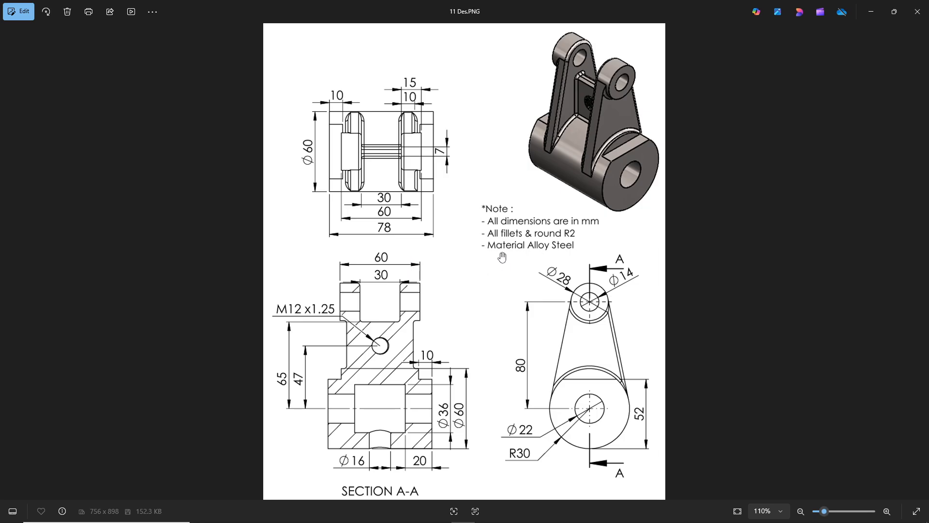
key(alt+Tab)
scroll(330, 310, down, 1)
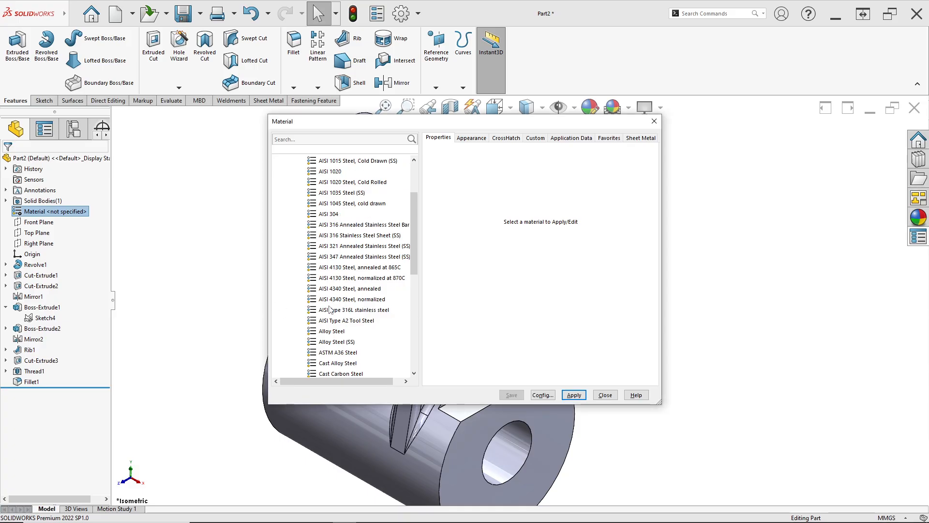
click(332, 331)
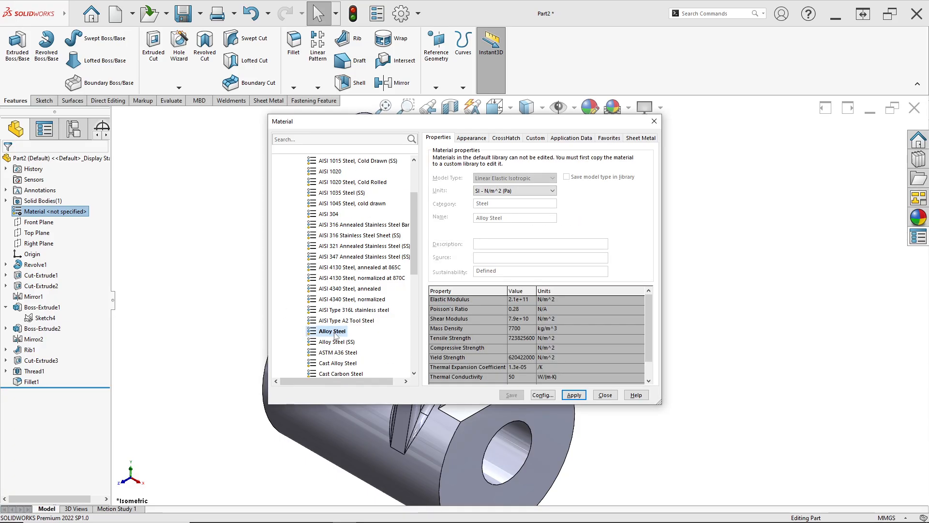
click(571, 396)
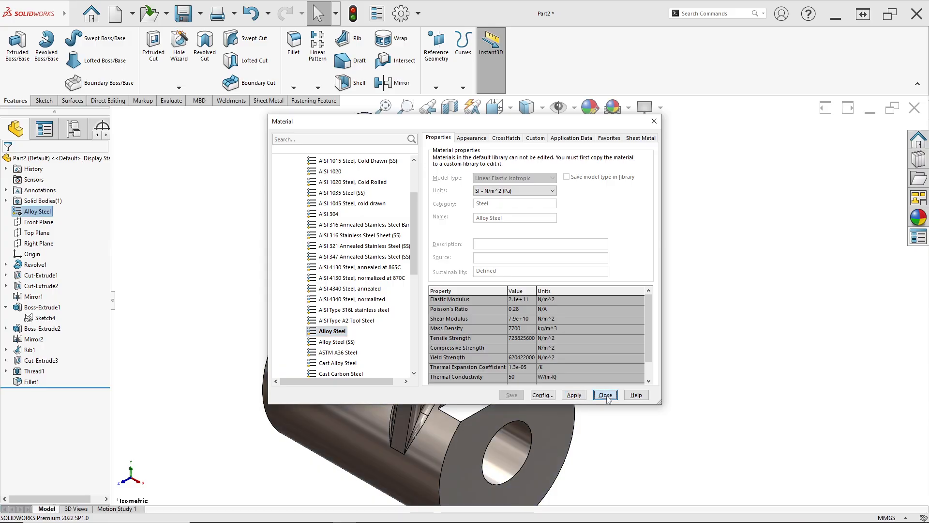
click(607, 396)
ctrl+middle_drag(584, 357, 580, 346)
scroll(579, 346, up, 1)
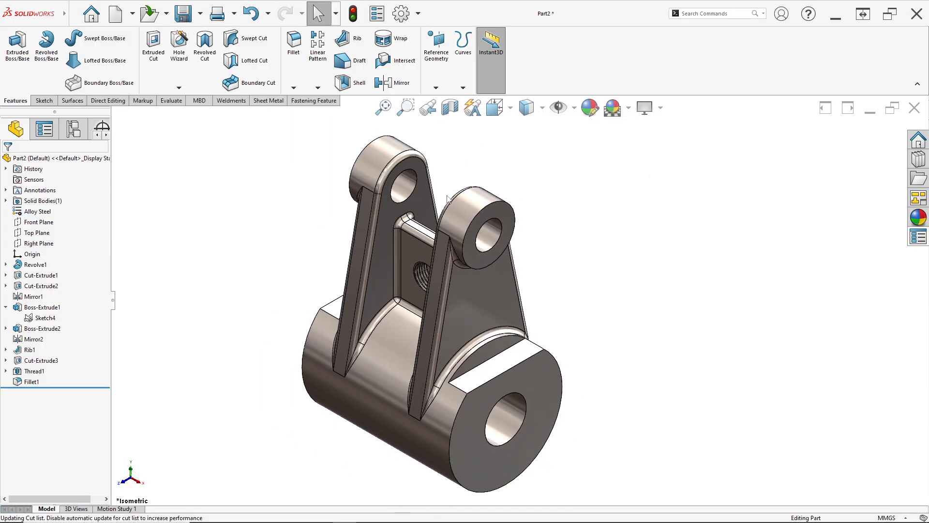
Section the bracket lengthwise through its middle, examine the internal bores from the front, and turn the section view off.
click(450, 108)
click(8, 160)
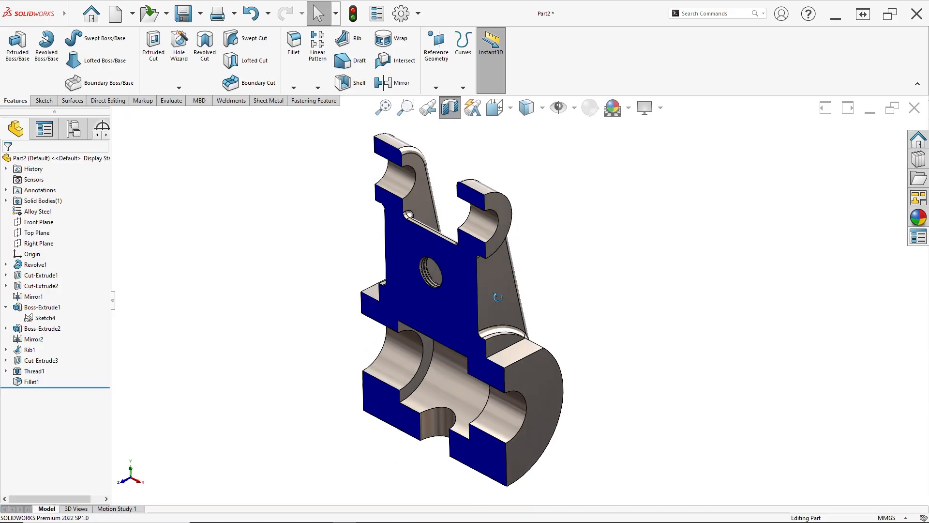
key(space)
click(475, 360)
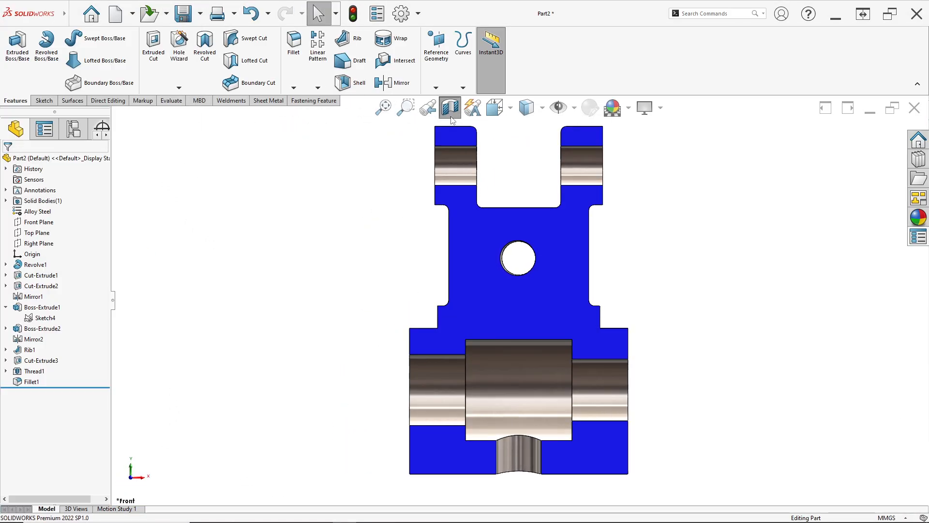
click(450, 108)
Examine the complete bracket from several sides and set a corner view showing its rear side.
middle_drag(532, 196, 491, 260)
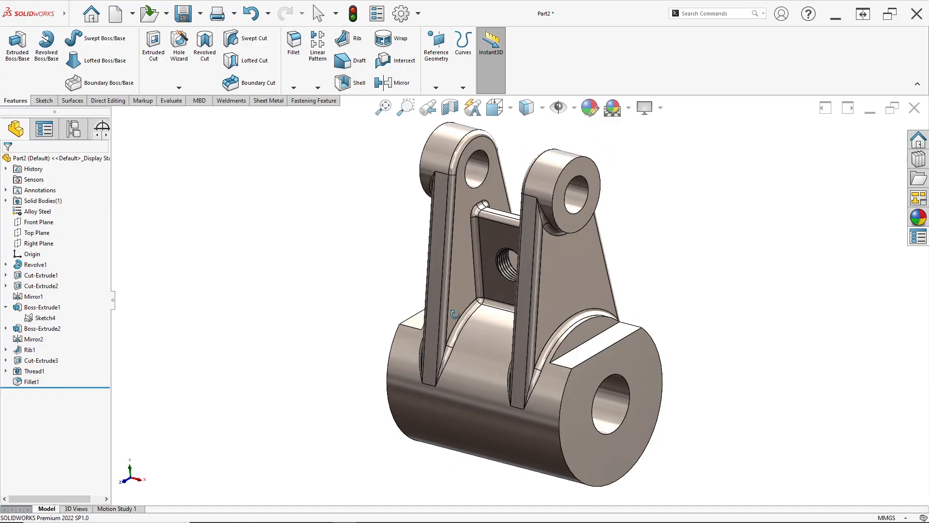
key(space)
middle_drag(483, 363, 393, 353)
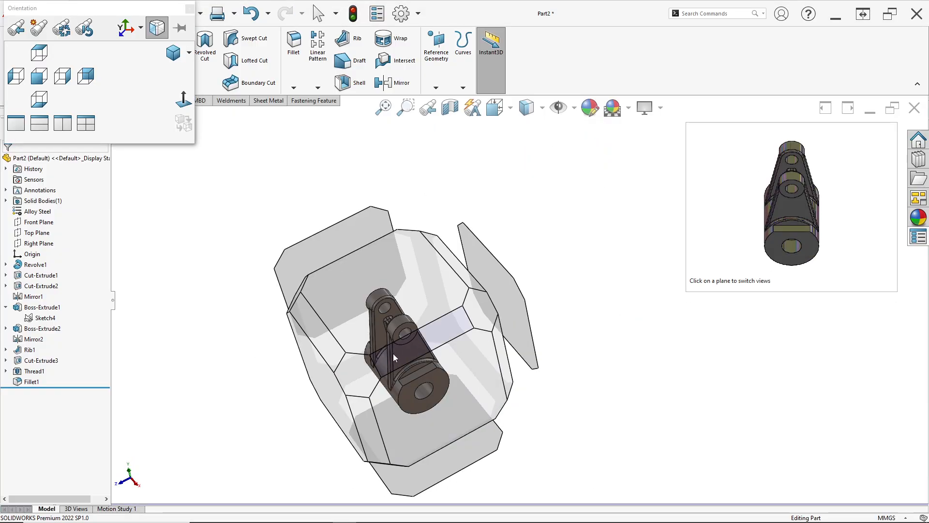
click(366, 379)
middle_drag(488, 324, 477, 142)
middle_drag(542, 382, 409, 338)
scroll(571, 314, down, 2)
scroll(536, 300, up, 1)
key(space)
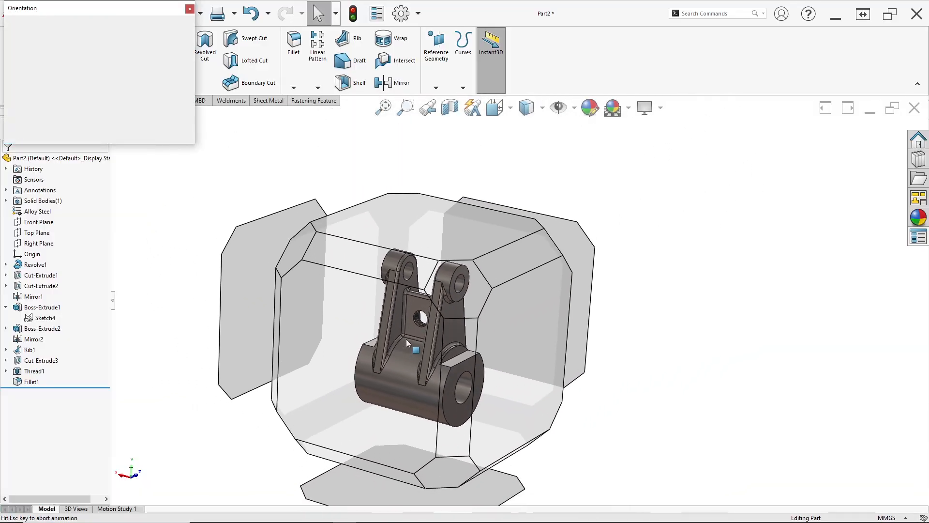
click(420, 317)
Examine the filleted arms, rib and cylinder up close from the rear, and restore the rear corner view of the whole part.
scroll(597, 329, down, 2)
ctrl+middle_drag(583, 322, 495, 321)
scroll(518, 374, up, 2)
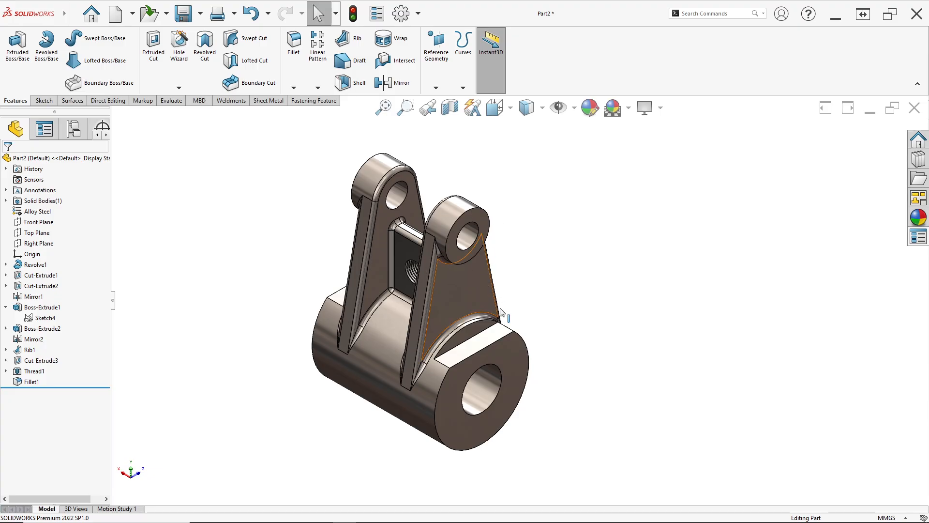
scroll(503, 315, down, 1)
ctrl+middle_drag(525, 267, 513, 281)
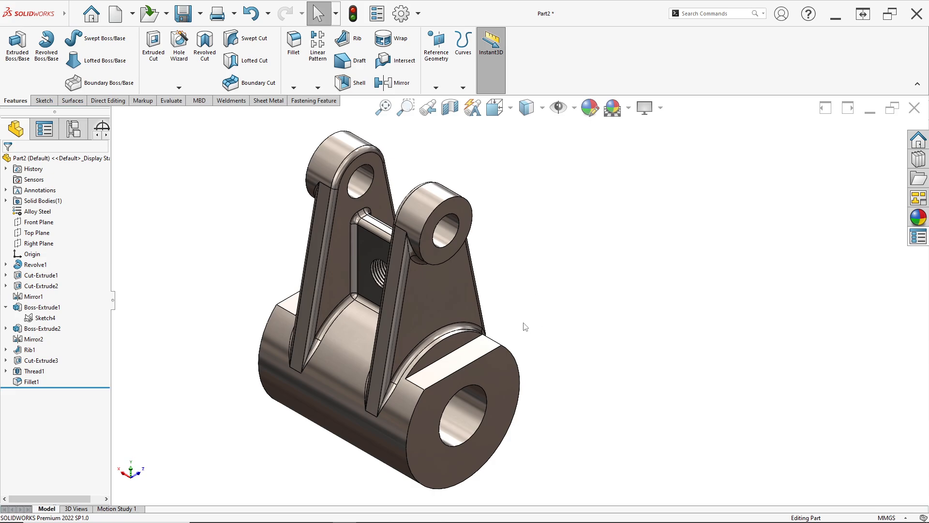
ctrl+middle_drag(523, 323, 515, 307)
middle_drag(504, 264, 377, 310)
key(space)
click(378, 310)
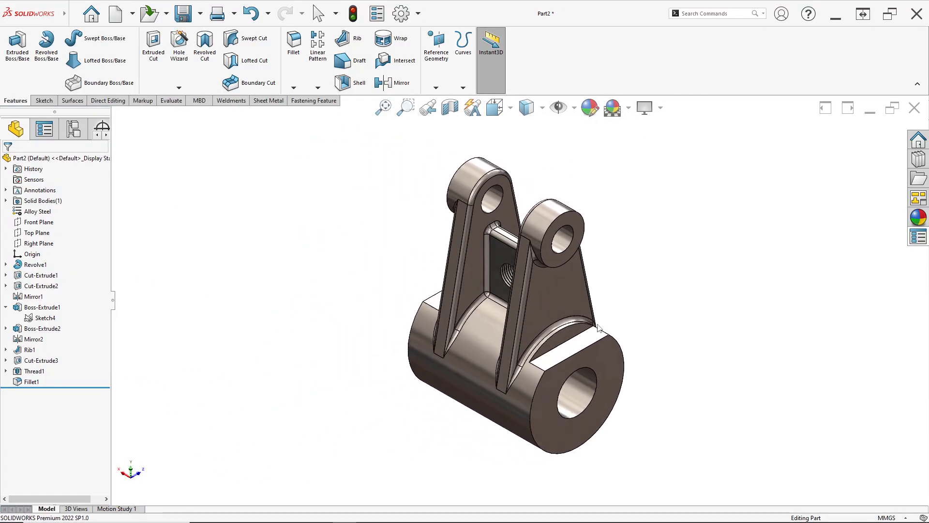